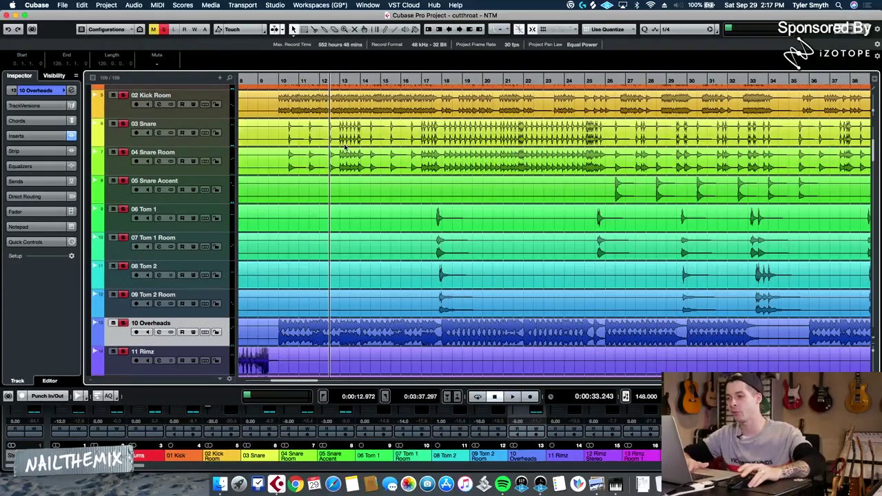
- Open the channel settings and FG-Red compressor of the drums group track, play the drums, and move the compressor window clear of the inserts
{"action": "scroll", "coordinate": [373, 203], "scroll_direction": "up", "scroll_amount": 5}
{"action": "left_click", "coordinate": [121, 188]}
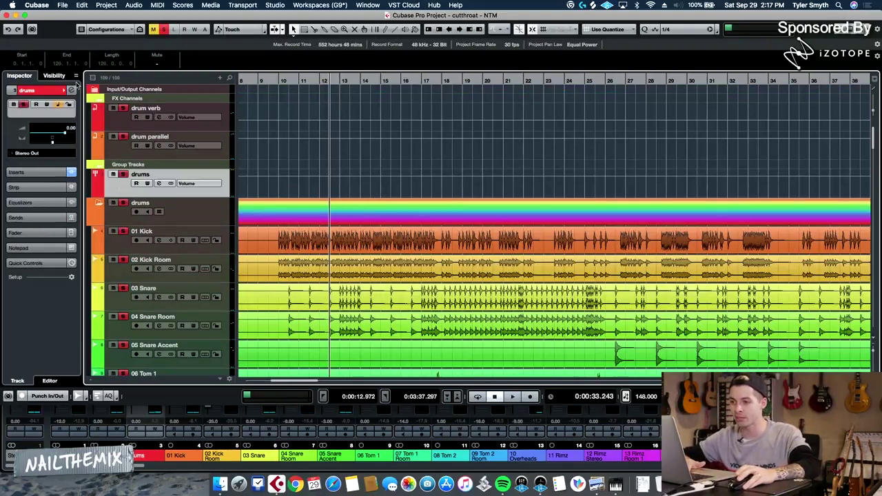
{"action": "left_click", "coordinate": [159, 183]}
{"action": "left_click_drag", "start_coordinate": [248, 86], "coordinate": [327, 81]}
{"action": "left_click", "coordinate": [336, 125]}
{"action": "key", "text": "space"}
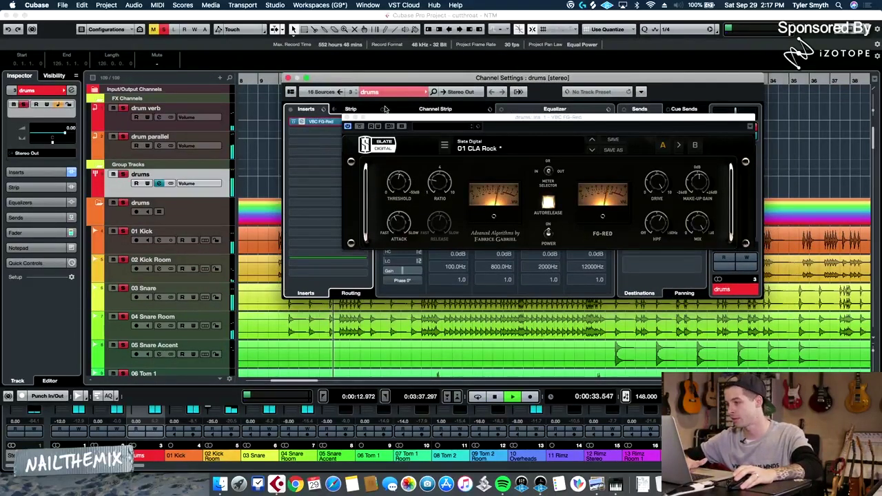
{"action": "left_click", "coordinate": [375, 121]}
{"action": "left_click_drag", "start_coordinate": [376, 121], "coordinate": [462, 167]}
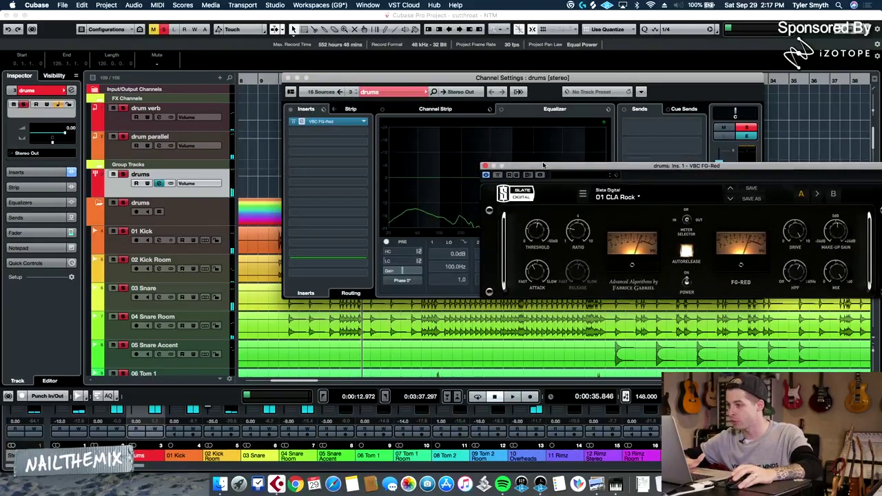
- Insert the UAD UA 1176 Rev A compressor in the drums group's second insert slot and reposition its window
{"action": "left_click", "coordinate": [309, 133]}
{"action": "type", "text": "11"}
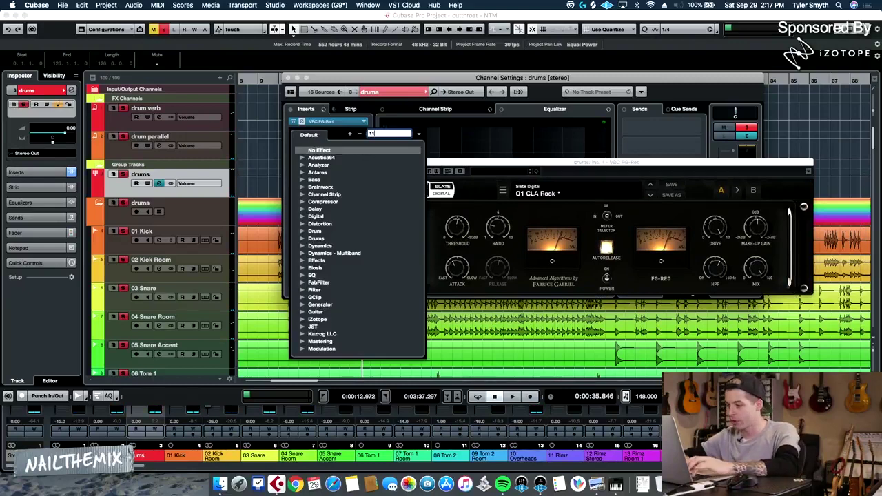
{"action": "type", "text": "76"}
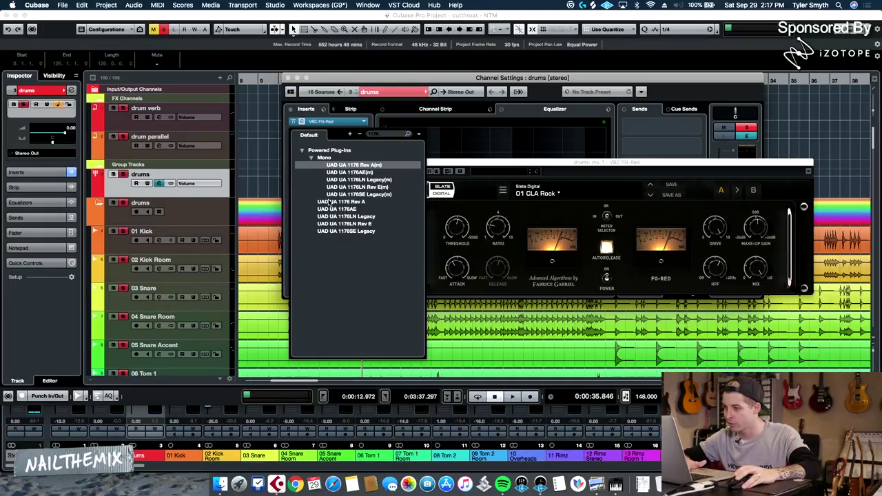
{"action": "left_click", "coordinate": [329, 202]}
{"action": "left_click_drag", "start_coordinate": [358, 101], "coordinate": [351, 184]}
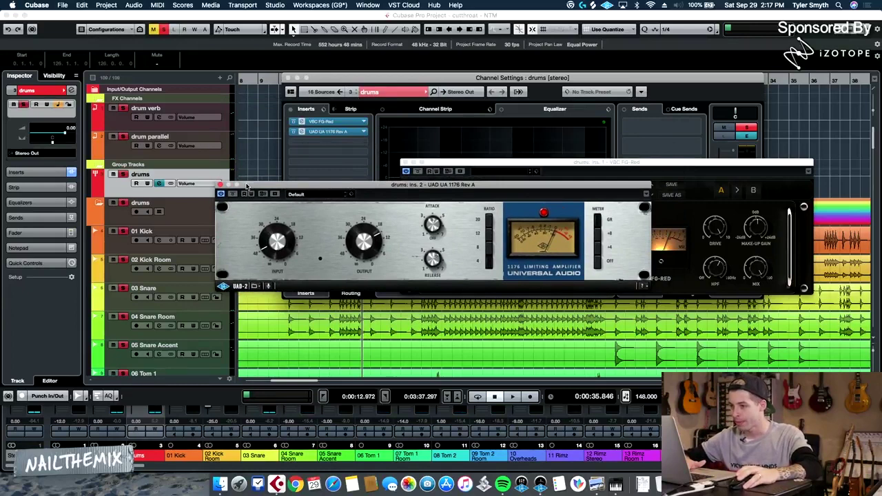
{"action": "left_click_drag", "start_coordinate": [269, 188], "coordinate": [290, 166]}
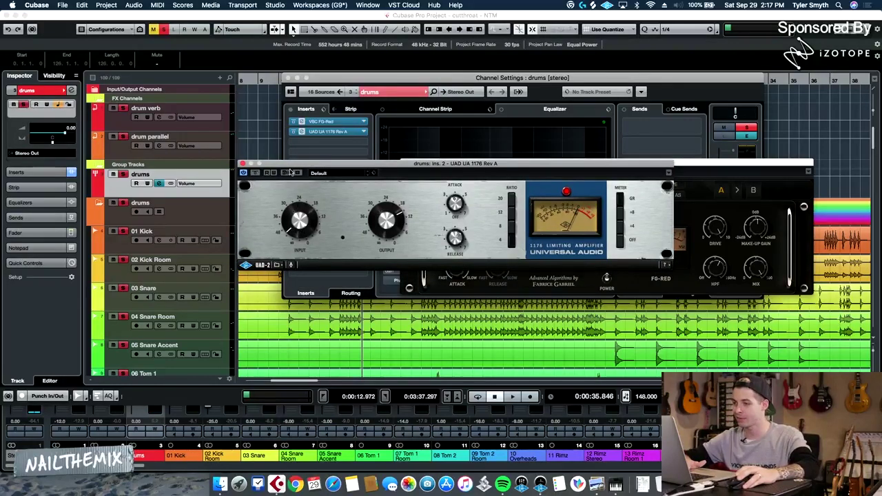
- Compare the drums with the 1176 Rev A bypassed and active during playback, and raise its input slightly
{"action": "left_click", "coordinate": [255, 173]}
{"action": "key", "text": "space"}
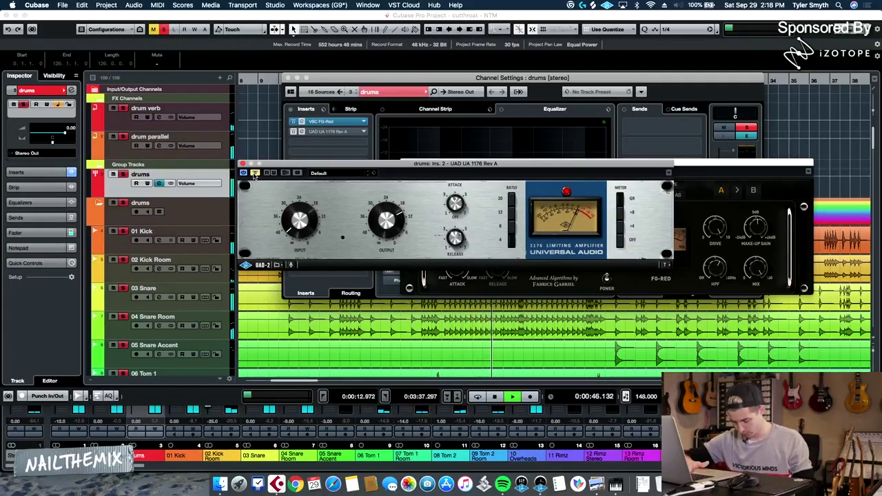
{"action": "key", "text": "space"}
{"action": "left_click", "coordinate": [295, 132]}
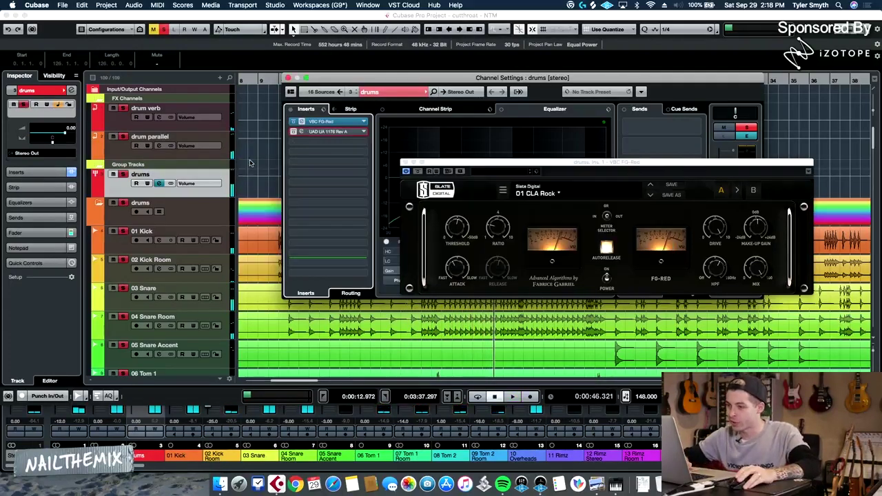
{"action": "left_click", "coordinate": [295, 131]}
{"action": "key", "text": "space"}
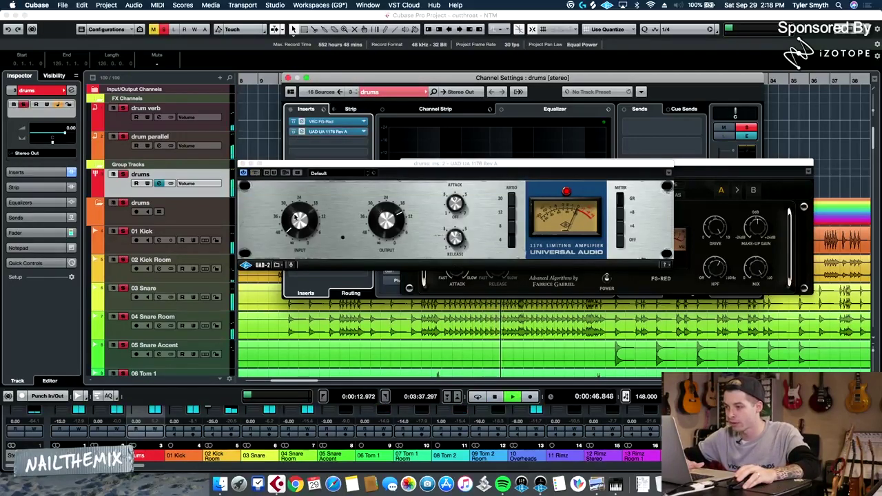
{"action": "left_click", "coordinate": [298, 225]}
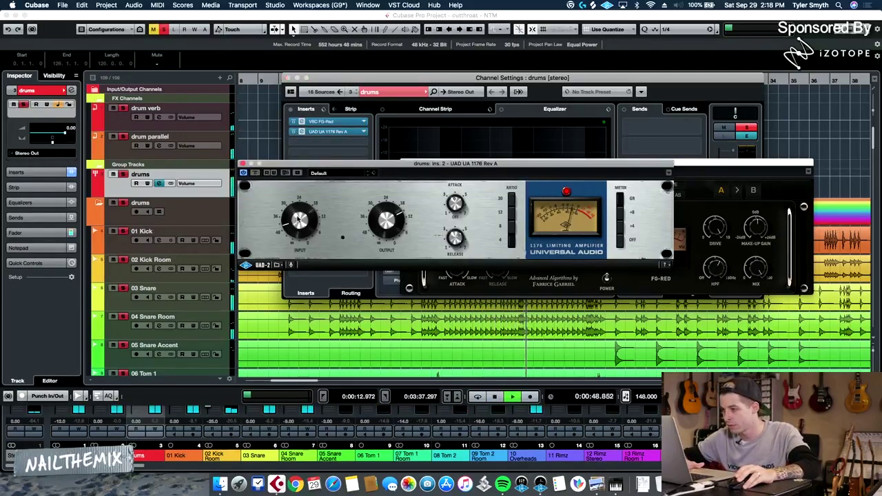
{"action": "left_click", "coordinate": [242, 164]}
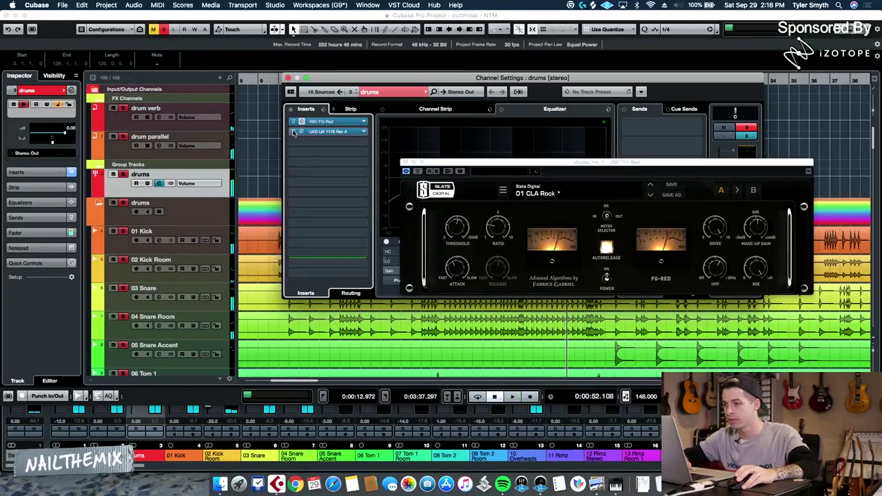
- Replace the 1176 Rev A on the drums group with the UAD UA 1176LN Legacy in the third insert slot
{"action": "left_click", "coordinate": [304, 142]}
{"action": "type", "text": "117"}
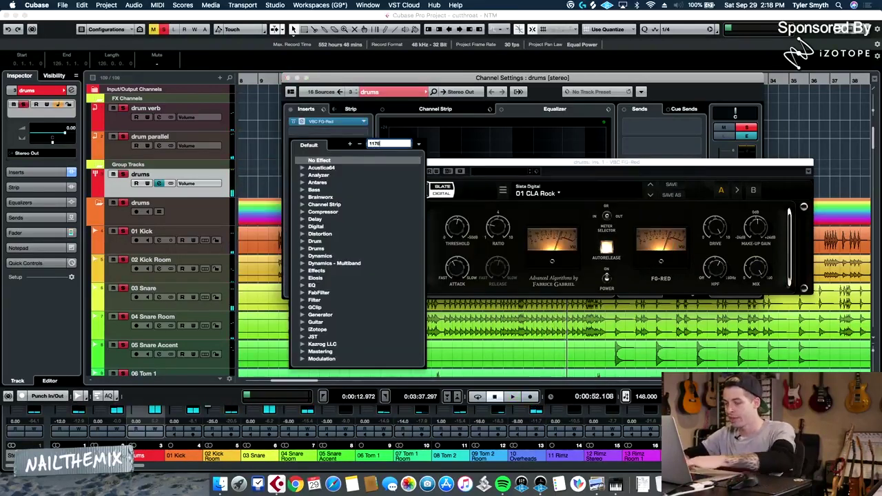
{"action": "type", "text": "6"}
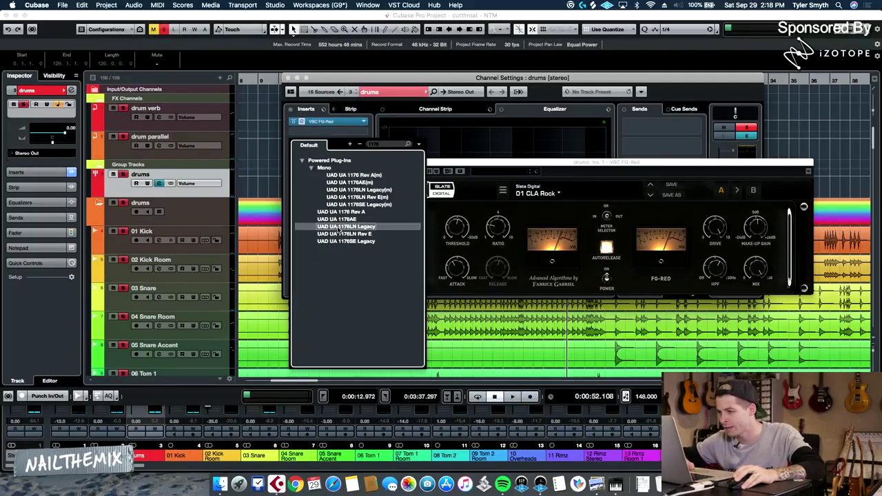
{"action": "key", "text": "Return"}
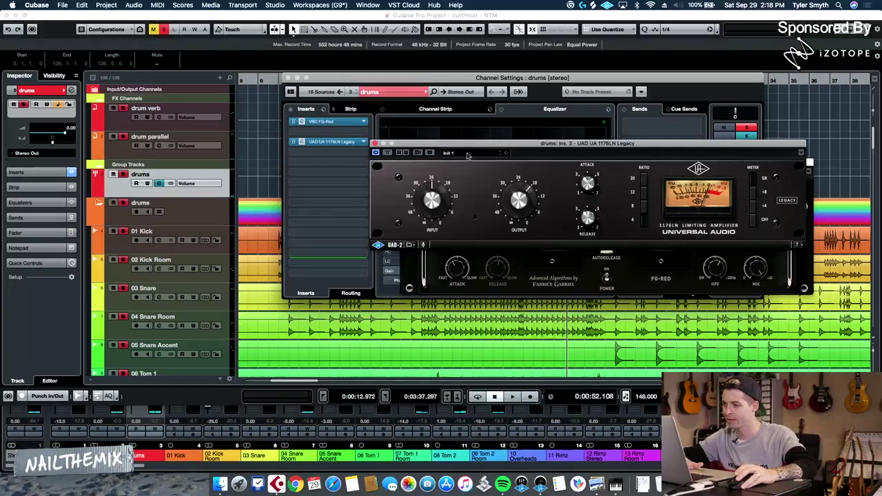
{"action": "left_click_drag", "start_coordinate": [502, 156], "coordinate": [384, 85]}
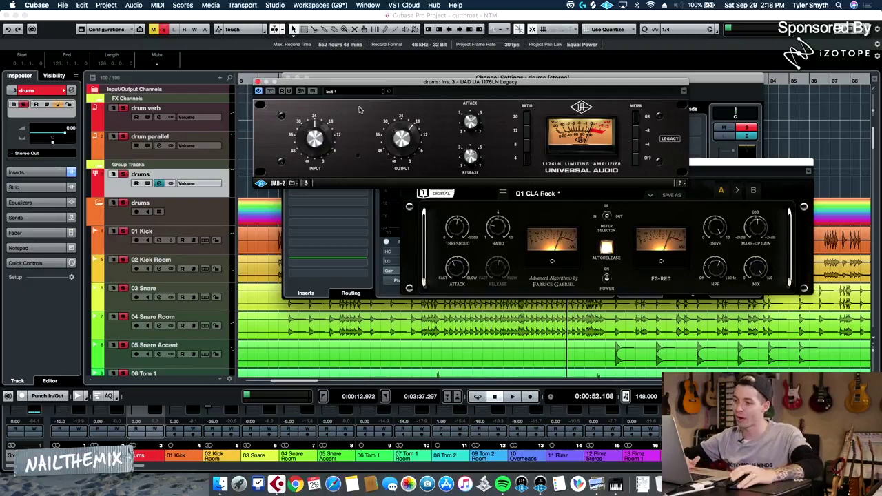
{"action": "left_click_drag", "start_coordinate": [346, 87], "coordinate": [355, 93]}
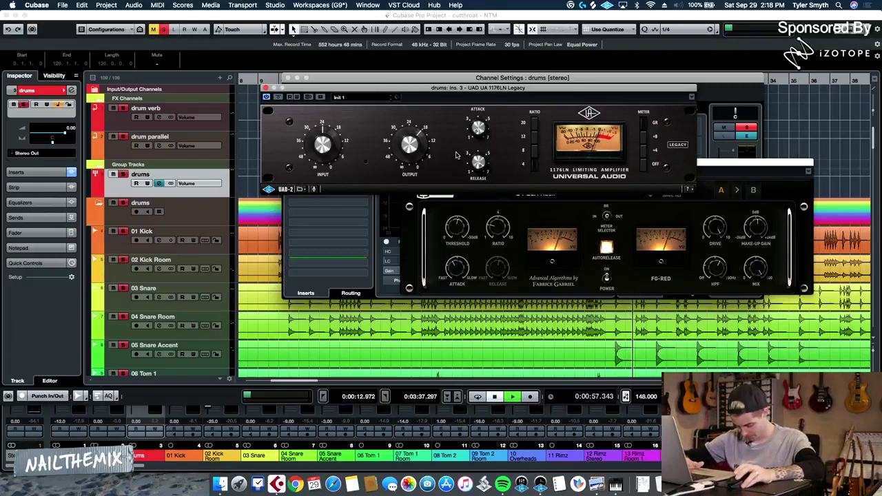
- Raise the 1176LN's input to about 12 and lower its output during playback, then close it and replay from about bar 10
{"action": "key", "text": "space"}
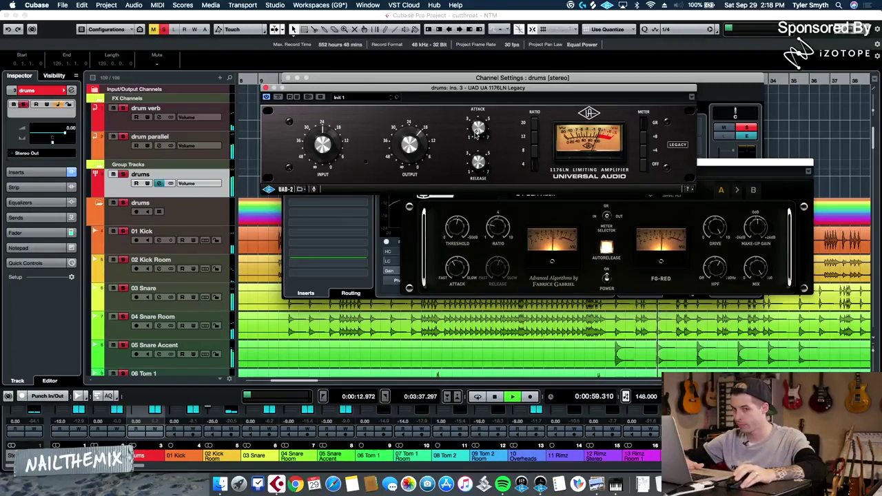
{"action": "key", "text": "space"}
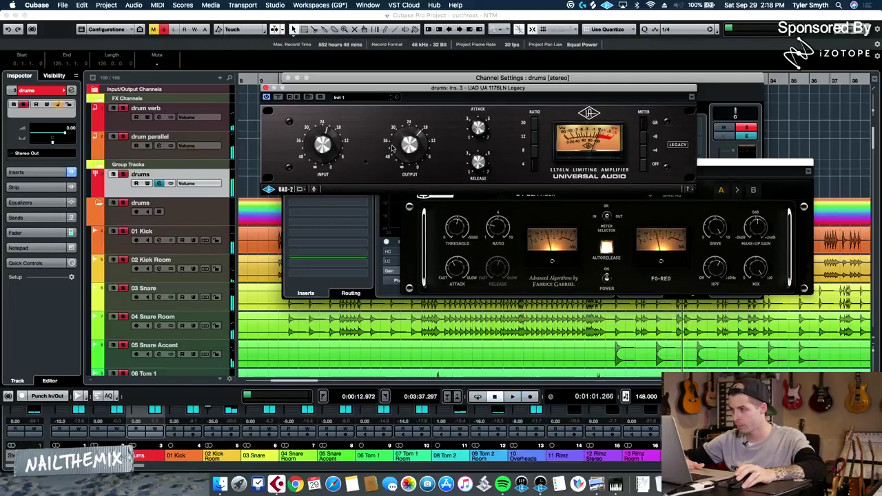
{"action": "key", "text": "space"}
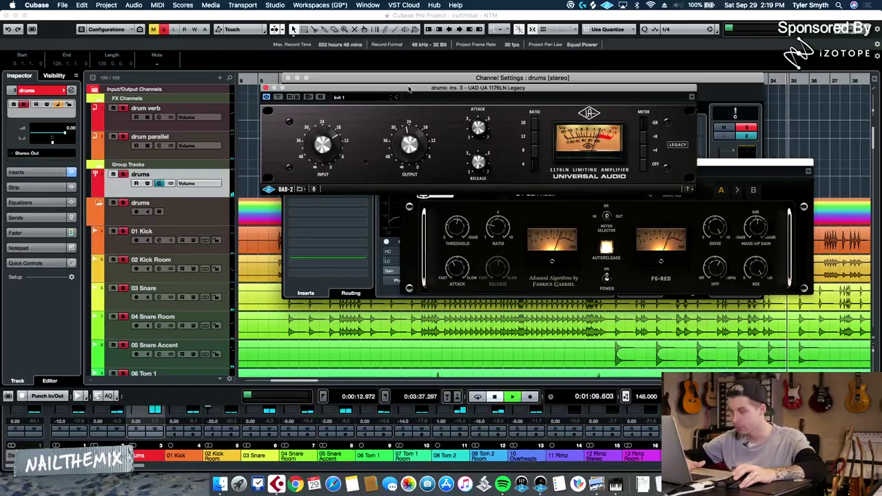
{"action": "left_click_drag", "start_coordinate": [347, 84], "coordinate": [386, 94]}
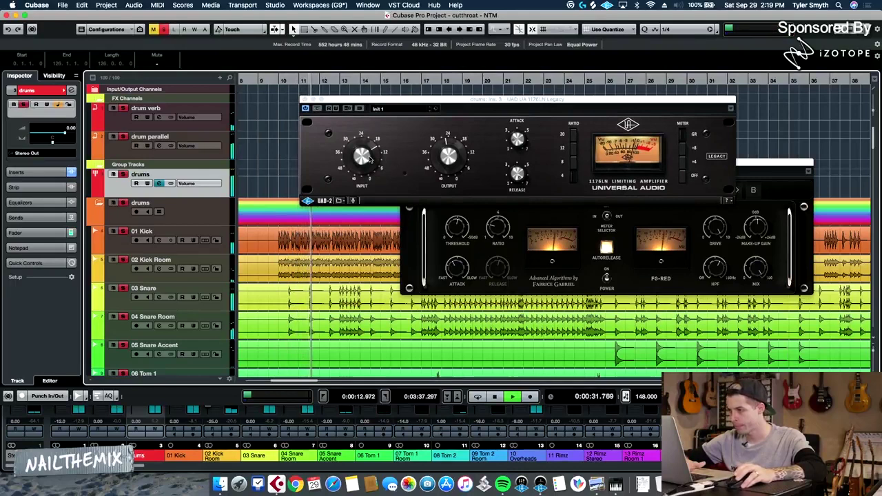
{"action": "left_click_drag", "start_coordinate": [355, 161], "coordinate": [356, 157]}
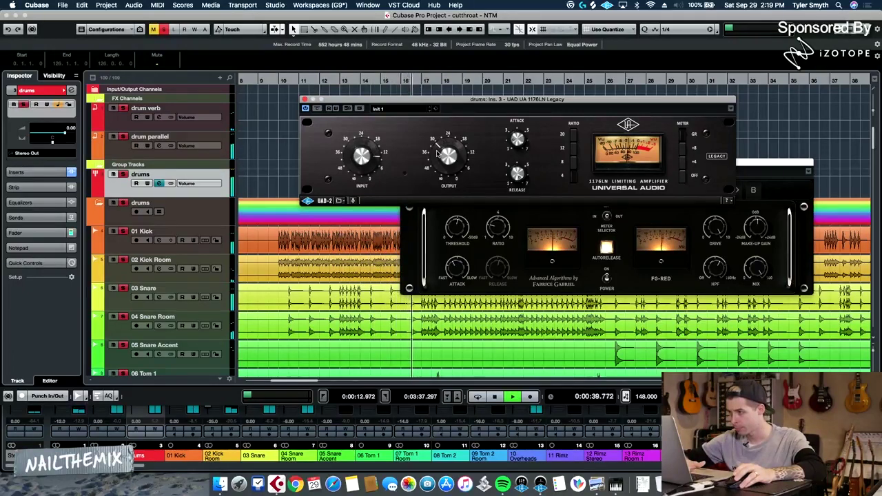
{"action": "left_click", "coordinate": [305, 99]}
{"action": "key", "text": "space"}
{"action": "left_click", "coordinate": [293, 79]}
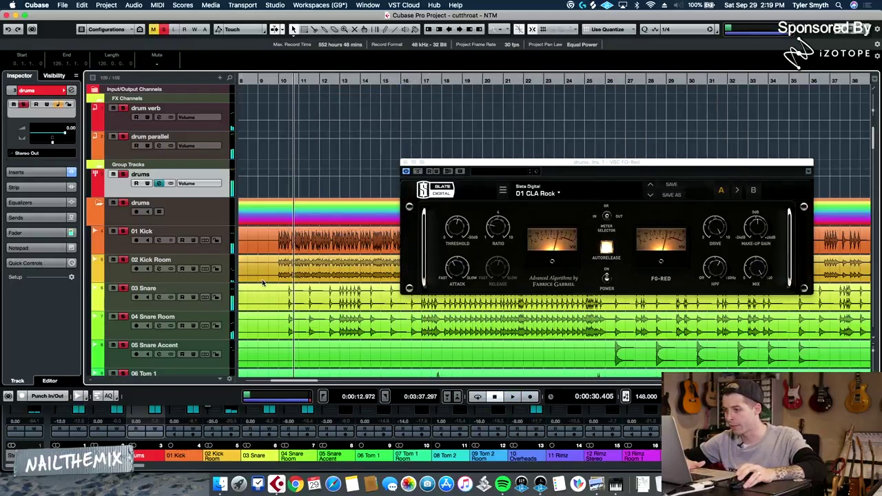
- Select the 03 Snare, 04 Snare Room, drum parallel and drum verb channels together in the MixConsole and close the FG-Red window
{"action": "left_click", "coordinate": [233, 298]}
{"action": "key", "text": "F3"}
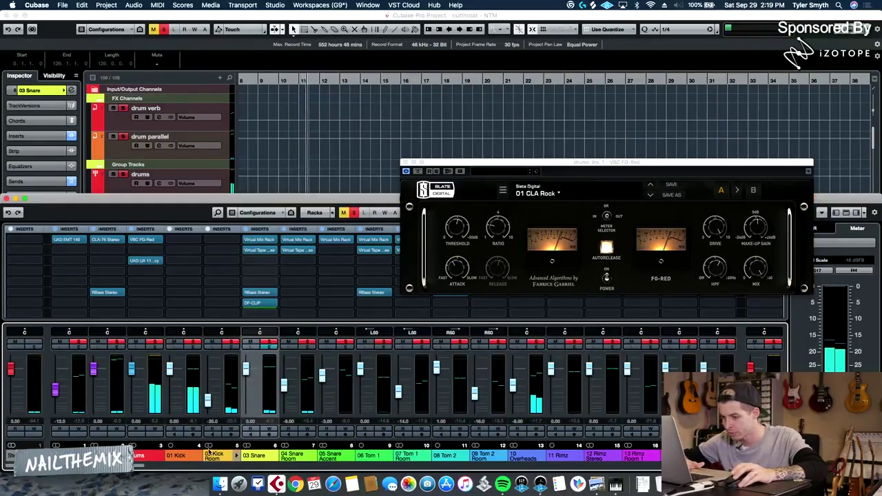
{"action": "left_click", "coordinate": [108, 456], "text": "super"}
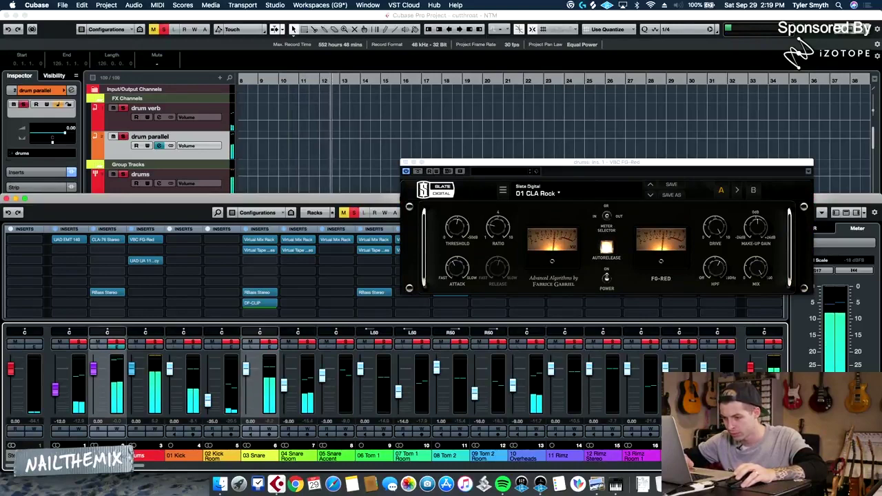
{"action": "left_click", "coordinate": [70, 455], "text": "super"}
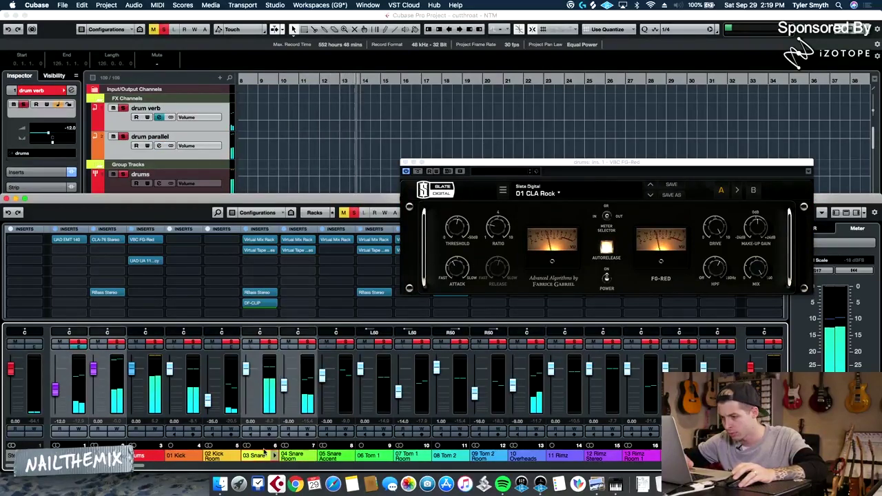
{"action": "left_click_drag", "start_coordinate": [418, 165], "coordinate": [541, 138]}
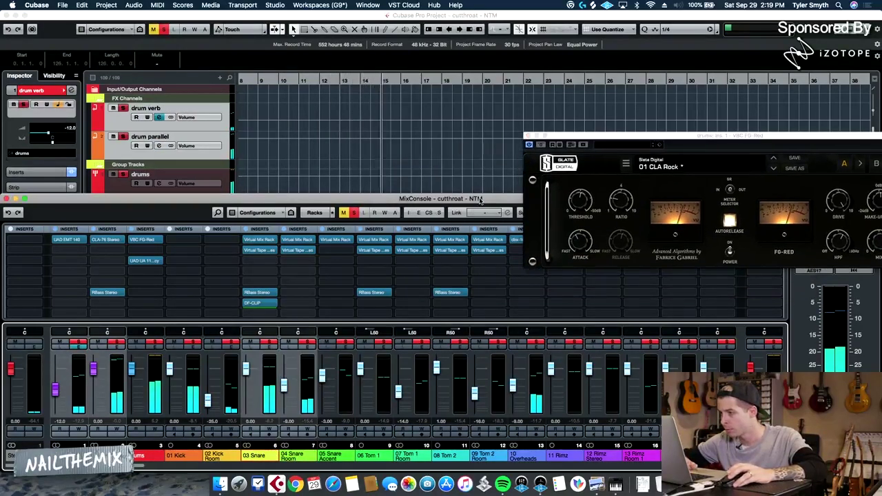
{"action": "left_click", "coordinate": [529, 136]}
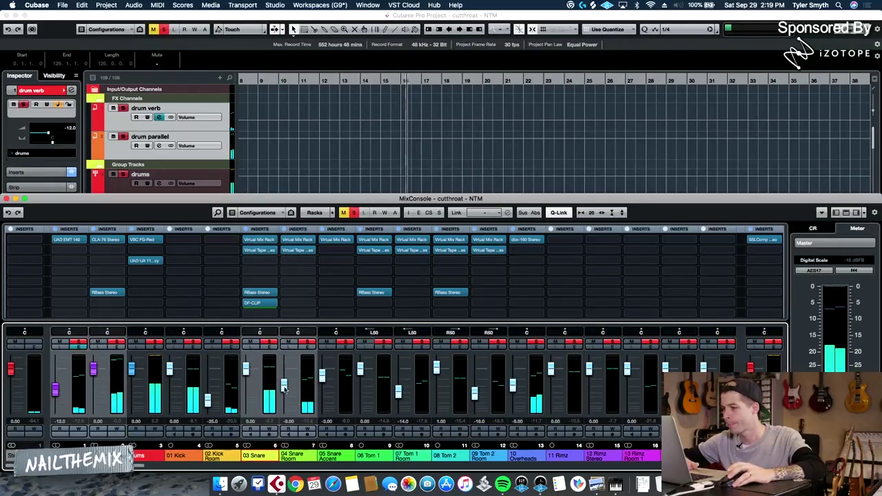
- Lower the selected snare, snare room, drum parallel and drum verb levels together, setting the 03 Snare fader to -2
{"action": "left_click_drag", "start_coordinate": [249, 374], "coordinate": [247, 378]}
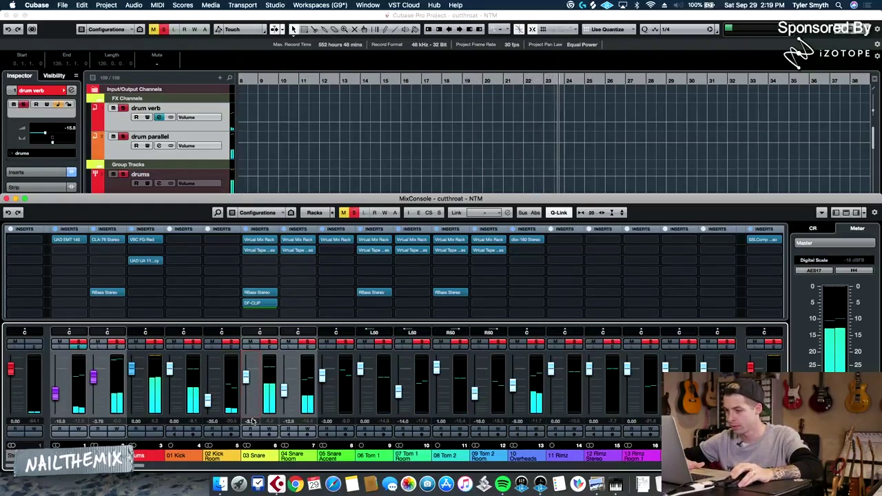
{"action": "type", "text": "-2"}
{"action": "key", "text": "Return"}
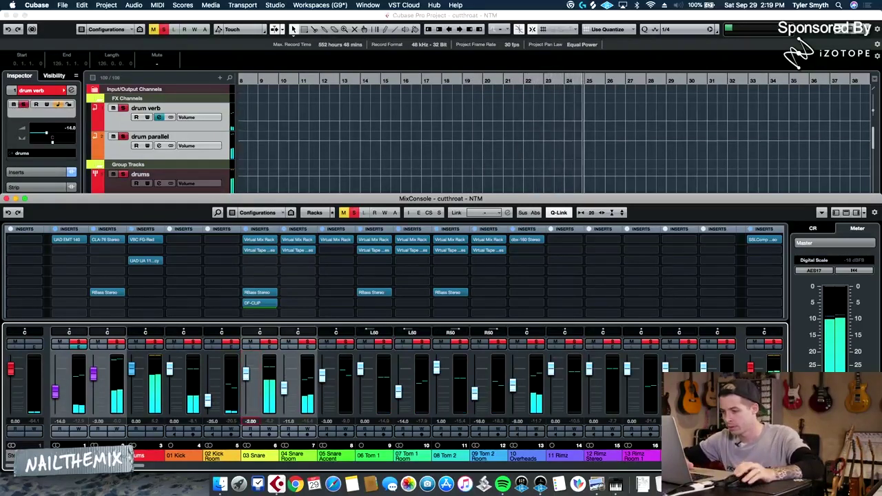
- Open the DF-CLIP insert on 03 Snare and tilt its tone slightly warmer, to about -0.74
{"action": "left_click", "coordinate": [259, 302]}
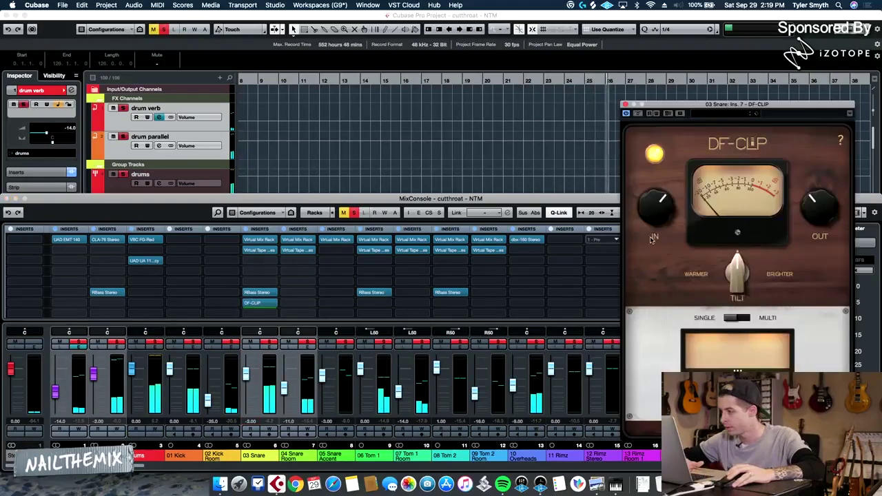
{"action": "left_click_drag", "start_coordinate": [737, 266], "coordinate": [736, 273]}
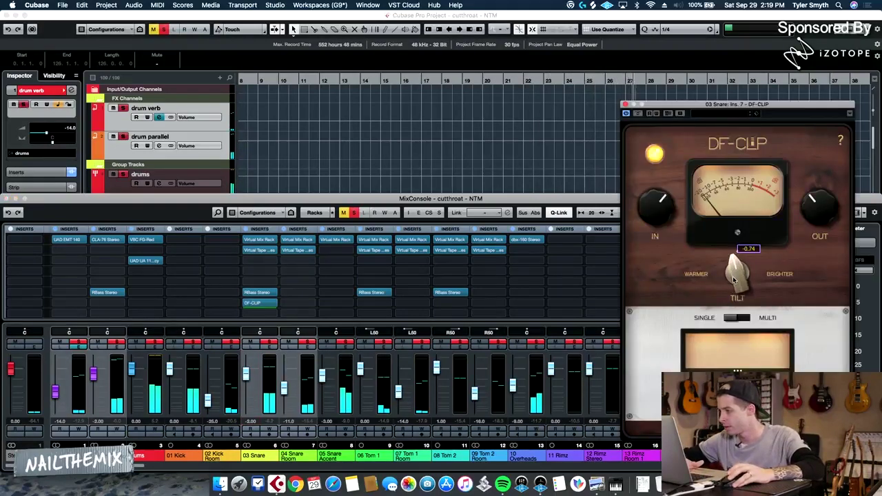
- Mute the 05 Snare Accent track in the project window
{"action": "left_click", "coordinate": [526, 183]}
{"action": "scroll", "coordinate": [317, 172], "scroll_direction": "down", "scroll_amount": 8}
{"action": "scroll", "coordinate": [317, 172], "scroll_direction": "up", "scroll_amount": 7}
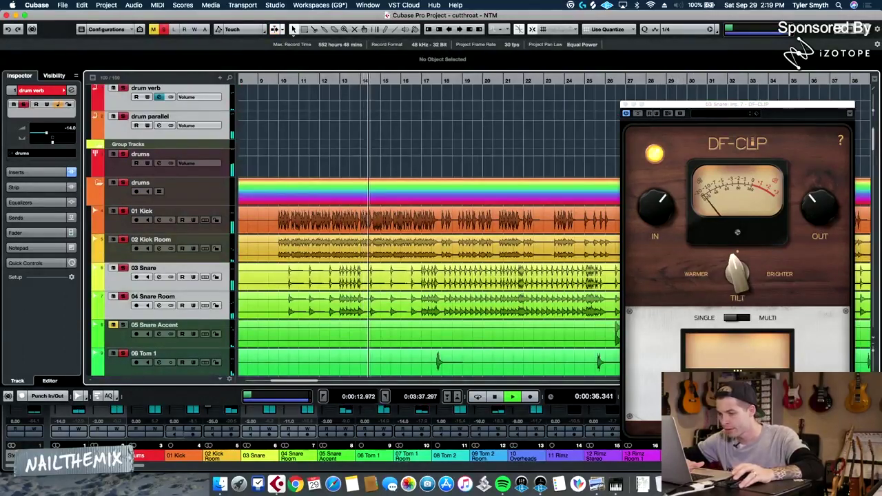
- Open the FG-Red compressor on the drums group, move its window clear and adjust the threshold to about -25.7 dB
{"action": "key", "text": "F3"}
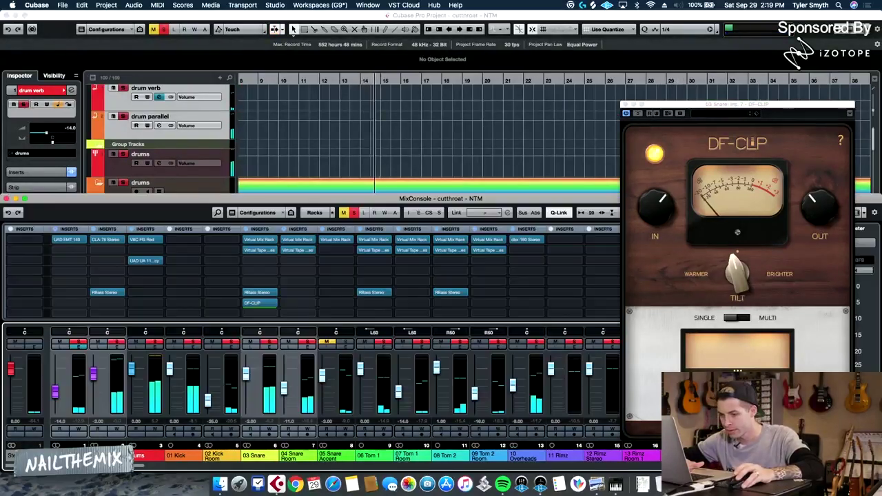
{"action": "left_click", "coordinate": [153, 344]}
{"action": "double_click", "coordinate": [145, 239]}
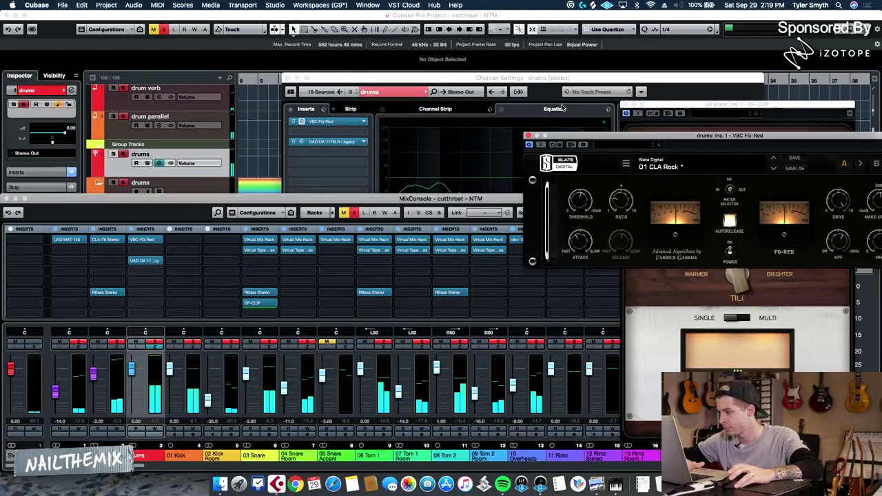
{"action": "left_click_drag", "start_coordinate": [582, 135], "coordinate": [444, 131]}
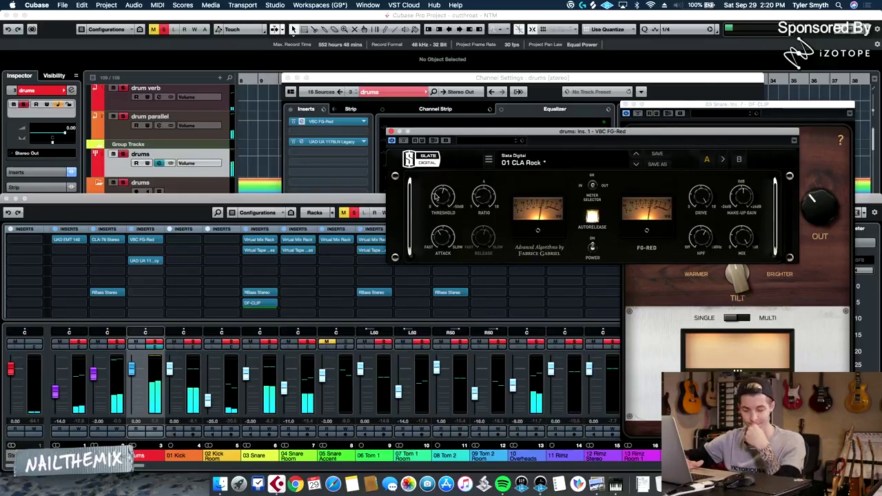
{"action": "left_click_drag", "start_coordinate": [461, 140], "coordinate": [375, 123]}
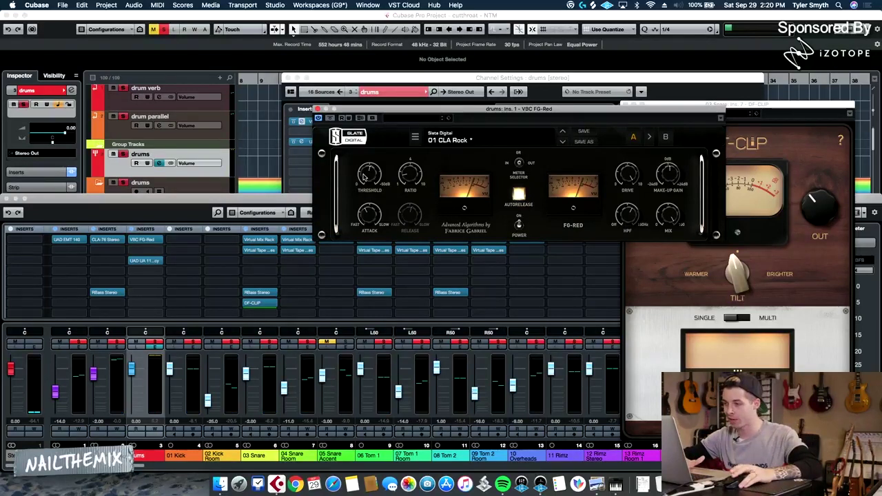
{"action": "left_click_drag", "start_coordinate": [361, 171], "coordinate": [363, 182]}
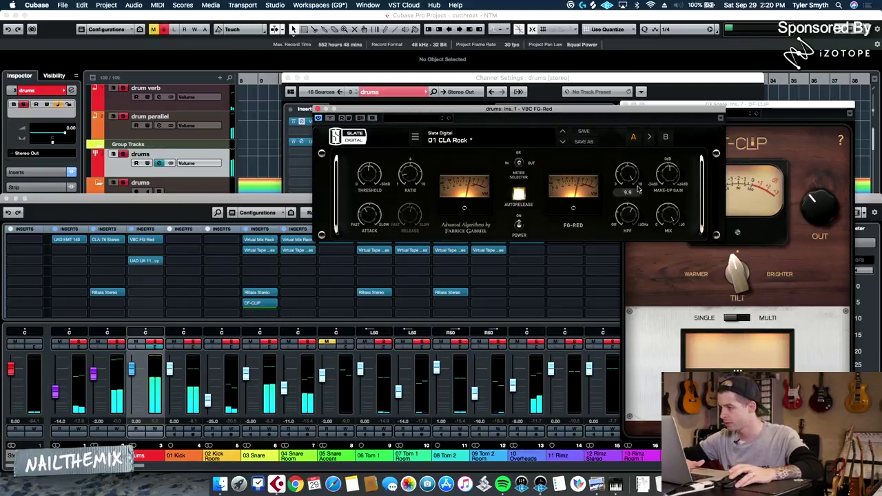
- Set the FG-Red drive to 7.0 and turn its high-pass filter off while the drums replay, and close the plug-in window
{"action": "mouse_move", "coordinate": [639, 214]}
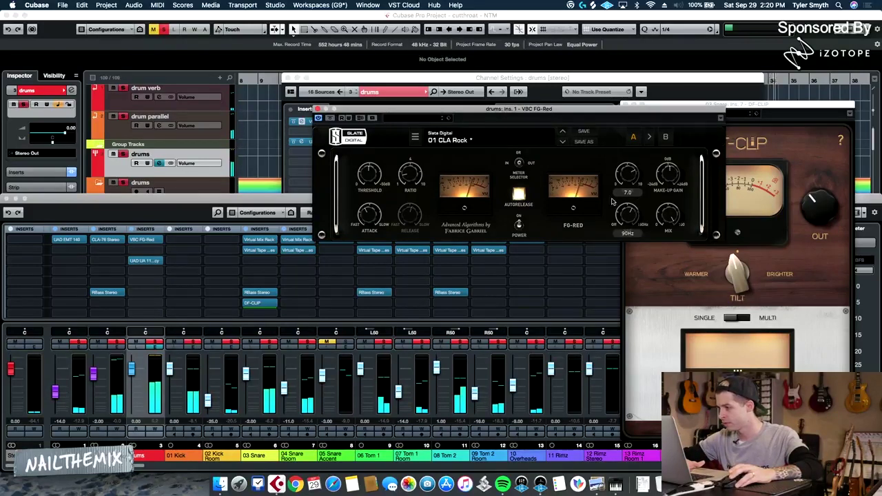
{"action": "left_click", "coordinate": [276, 80]}
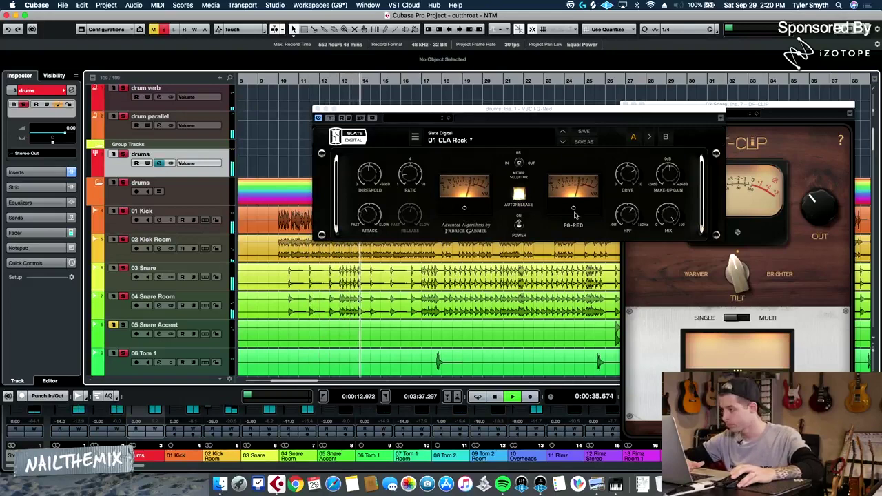
{"action": "left_click_drag", "start_coordinate": [628, 215], "coordinate": [635, 333]}
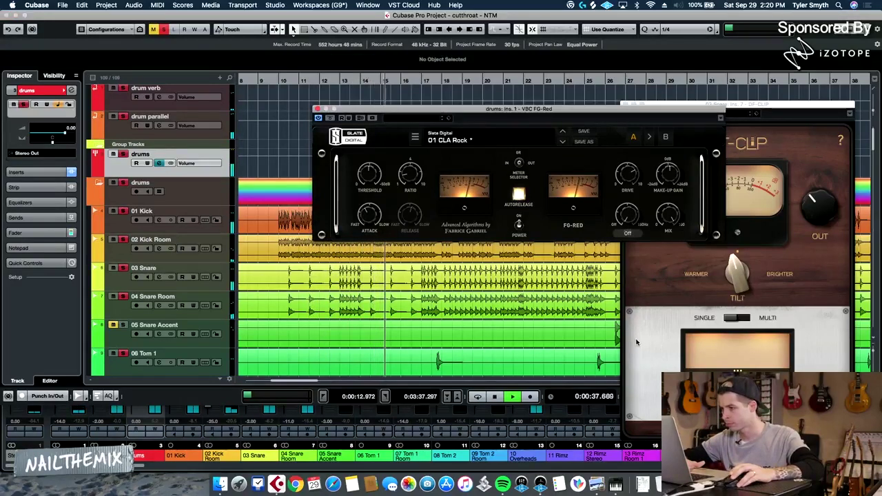
{"action": "left_click_drag", "start_coordinate": [388, 109], "coordinate": [340, 91]}
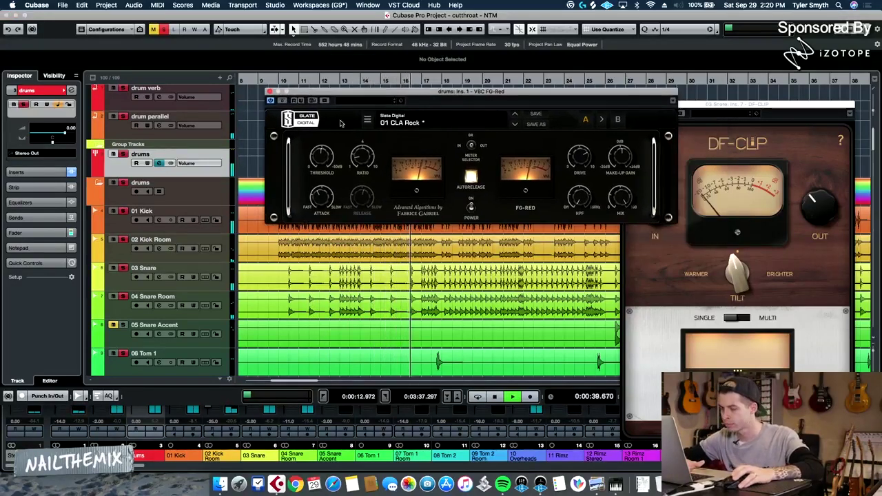
{"action": "mouse_move", "coordinate": [317, 157]}
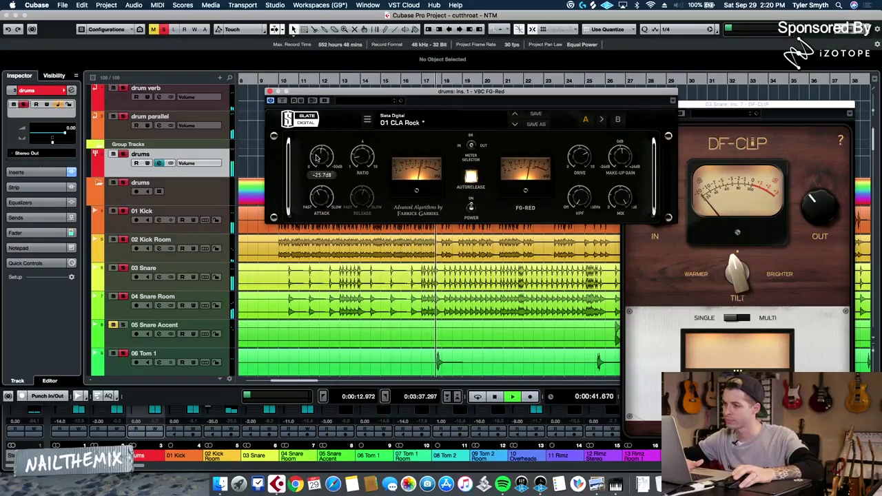
{"action": "left_click", "coordinate": [270, 92]}
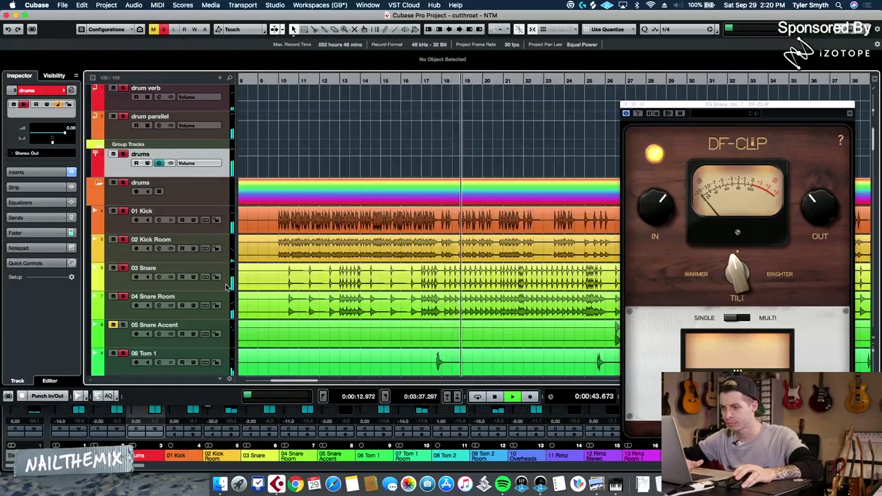
- Compare the drum mix with and without the drum parallel track by briefly muting it
{"action": "left_click", "coordinate": [226, 286]}
{"action": "left_click", "coordinate": [114, 117]}
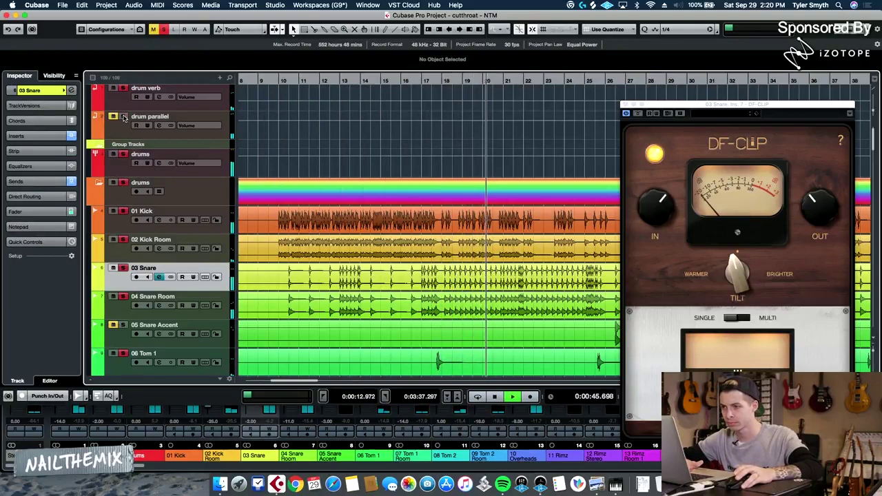
{"action": "left_click", "coordinate": [123, 123]}
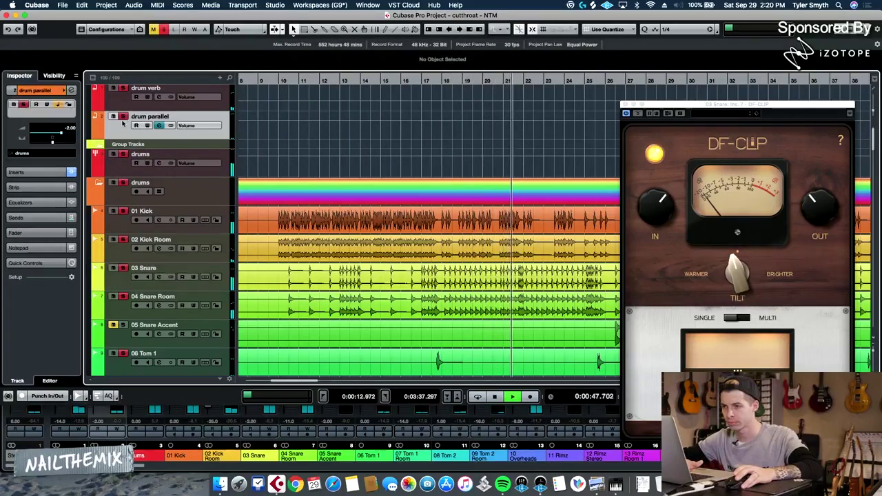
- In drum parallel's RBass, set the gain to -19.5 and the intensity to about -13.3, comparing the sound with it bypassed
{"action": "left_click", "coordinate": [71, 91]}
{"action": "left_click", "coordinate": [321, 171]}
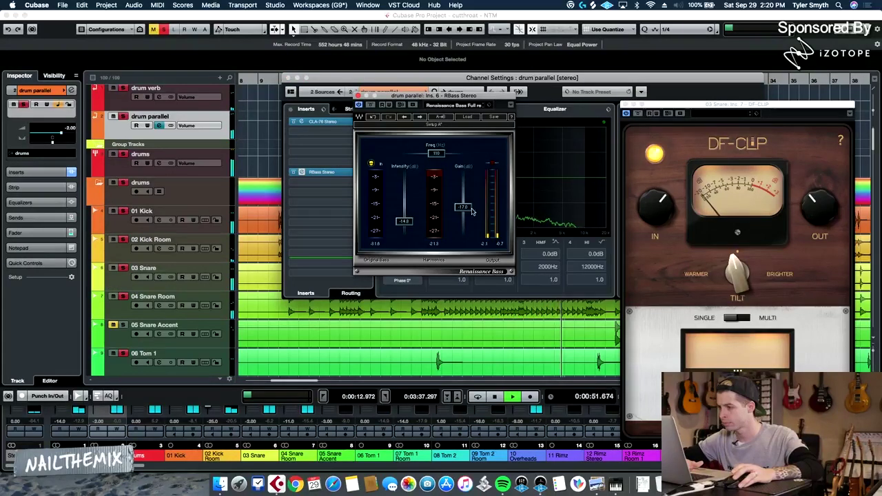
{"action": "left_click_drag", "start_coordinate": [472, 211], "coordinate": [428, 228]}
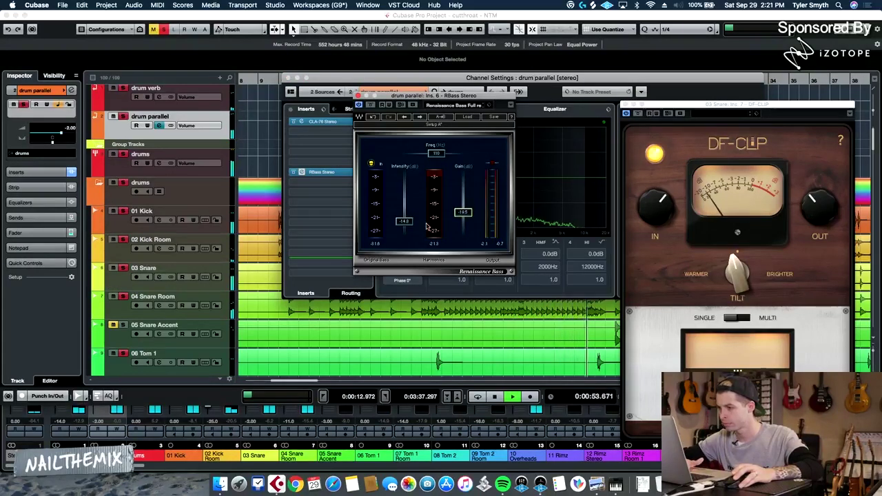
{"action": "left_click", "coordinate": [292, 172]}
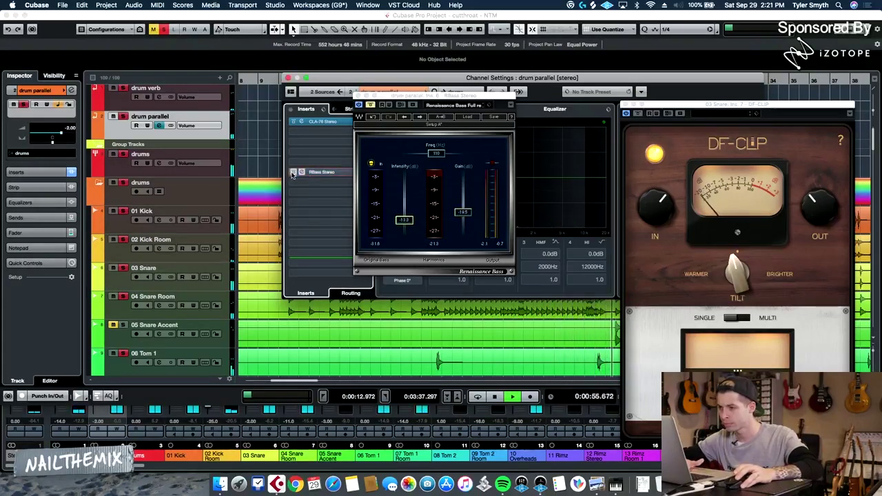
{"action": "left_click", "coordinate": [292, 173]}
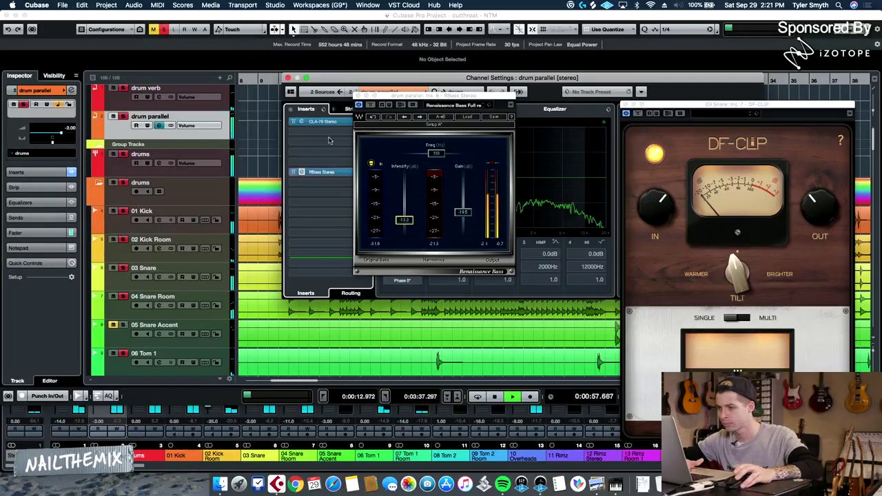
- Move the RBass and channel settings windows aside, keep RBass active and set the drum parallel fader to -3
{"action": "left_click_drag", "start_coordinate": [414, 96], "coordinate": [325, 102]}
{"action": "left_click_drag", "start_coordinate": [474, 77], "coordinate": [401, 73]}
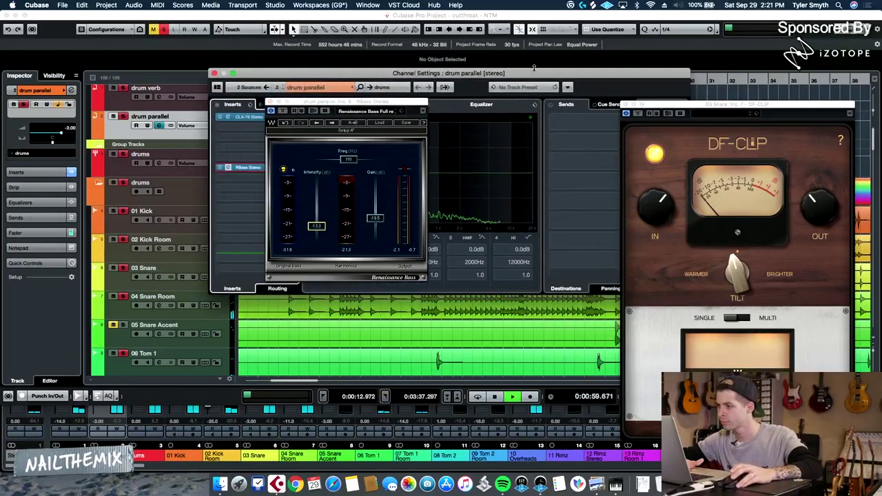
{"action": "left_click_drag", "start_coordinate": [534, 67], "coordinate": [445, 68]}
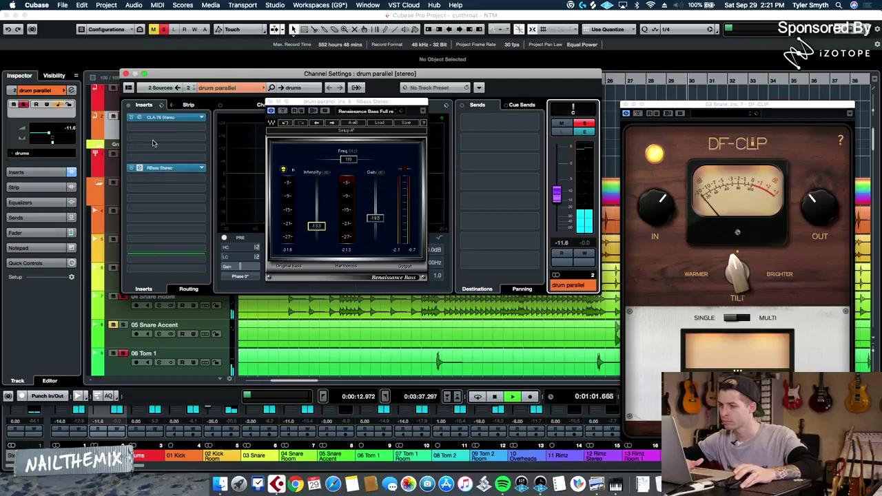
{"action": "left_click_drag", "start_coordinate": [556, 194], "coordinate": [559, 208]}
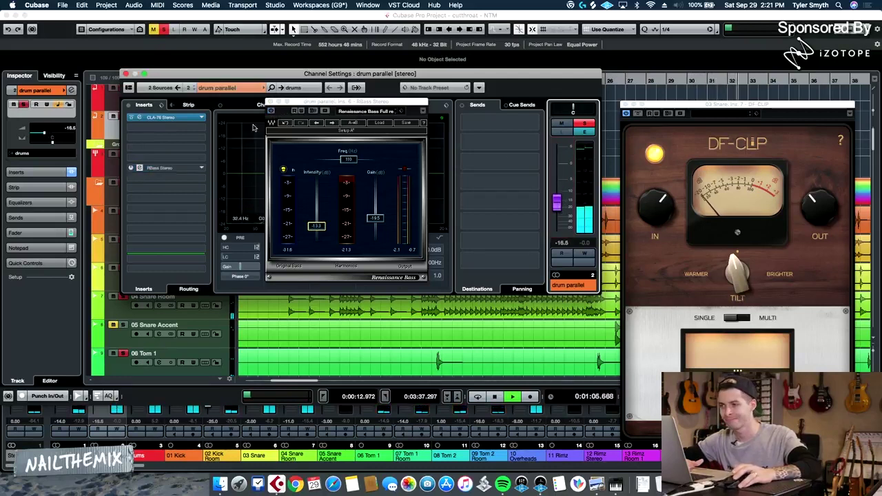
{"action": "left_click", "coordinate": [271, 111]}
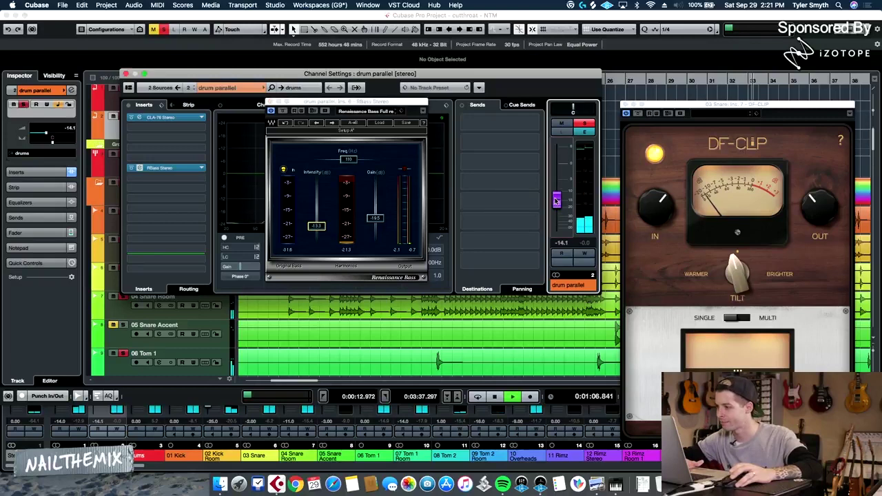
{"action": "left_click_drag", "start_coordinate": [556, 204], "coordinate": [557, 180]}
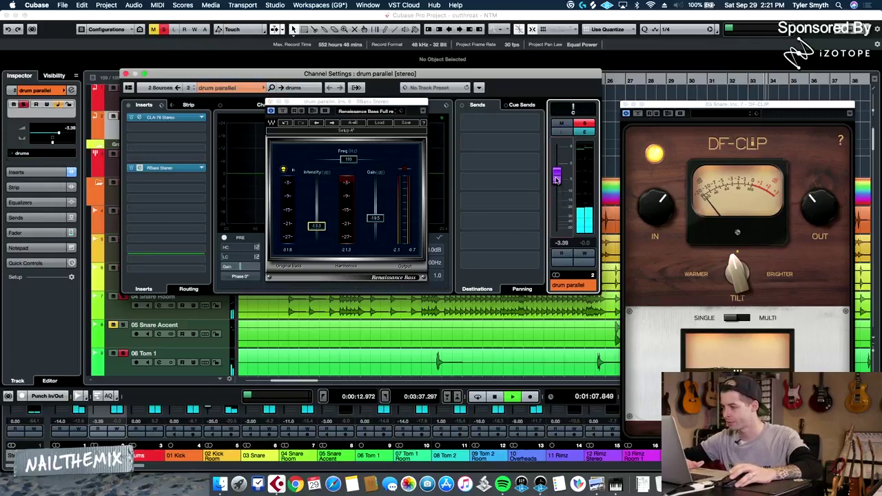
{"action": "left_click", "coordinate": [563, 242]}
{"action": "type", "text": "-3"}
{"action": "key", "text": "Return"}
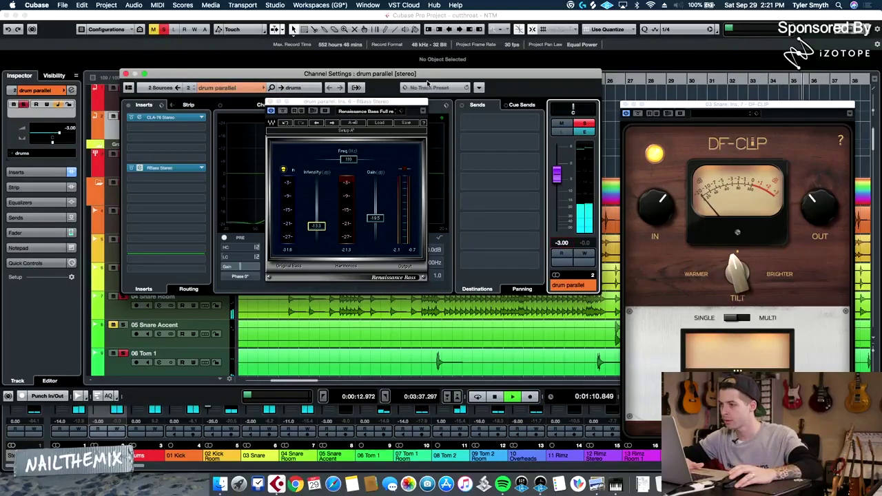
- Close the drum parallel RBass window and replay the drums from about bar 23
{"action": "left_click_drag", "start_coordinate": [428, 74], "coordinate": [668, 163]}
{"action": "left_click", "coordinate": [244, 80]}
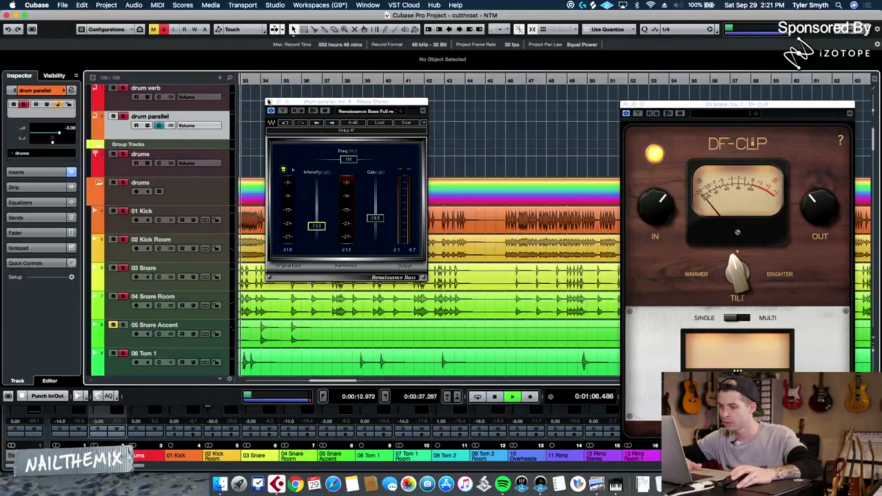
{"action": "left_click", "coordinate": [270, 101]}
{"action": "scroll", "coordinate": [271, 103], "scroll_direction": "left", "scroll_amount": 4}
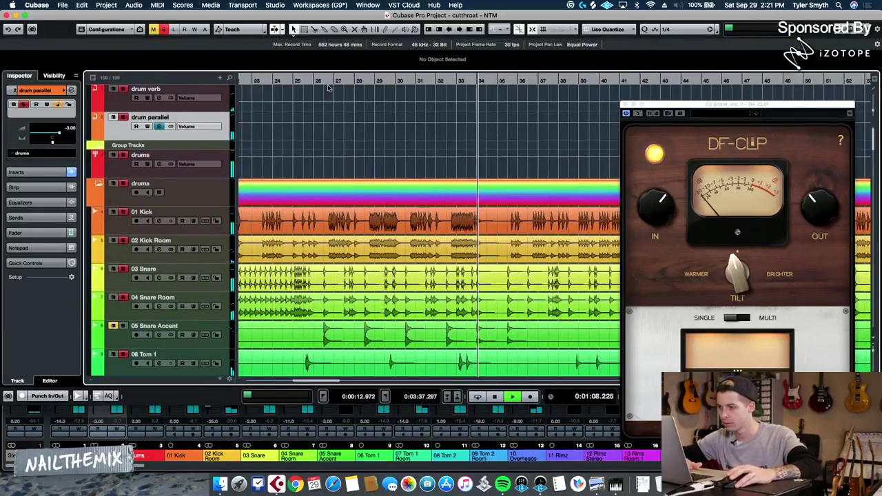
{"action": "left_click", "coordinate": [255, 78]}
{"action": "scroll", "coordinate": [282, 183], "scroll_direction": "down", "scroll_amount": 1}
{"action": "scroll", "coordinate": [281, 182], "scroll_direction": "up", "scroll_amount": 2}
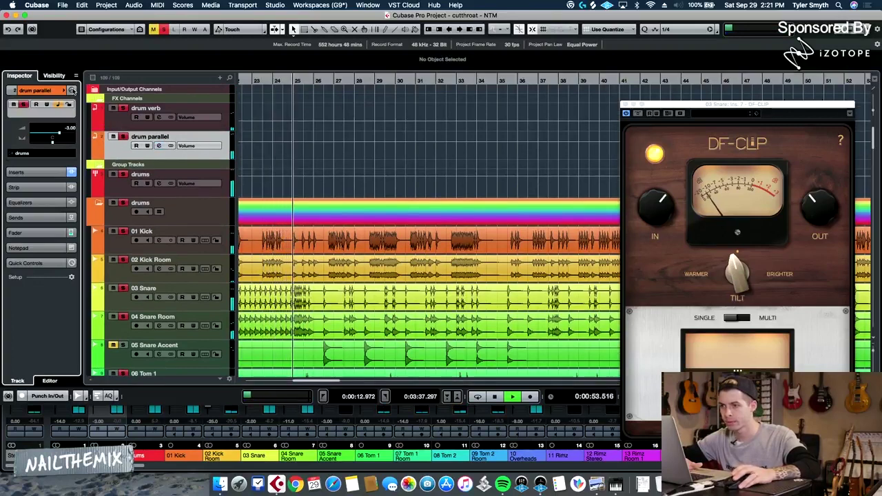
- Stop playback and place the project cursor around bar 18
{"action": "key", "text": "space"}
{"action": "scroll", "coordinate": [322, 230], "scroll_direction": "down", "scroll_amount": 2}
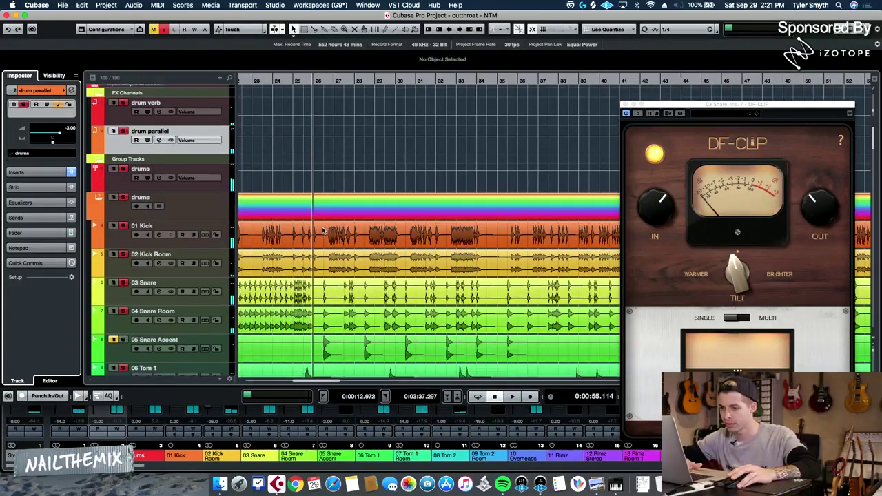
{"action": "scroll", "coordinate": [438, 128], "scroll_direction": "left", "scroll_amount": 4}
{"action": "left_click", "coordinate": [369, 82]}
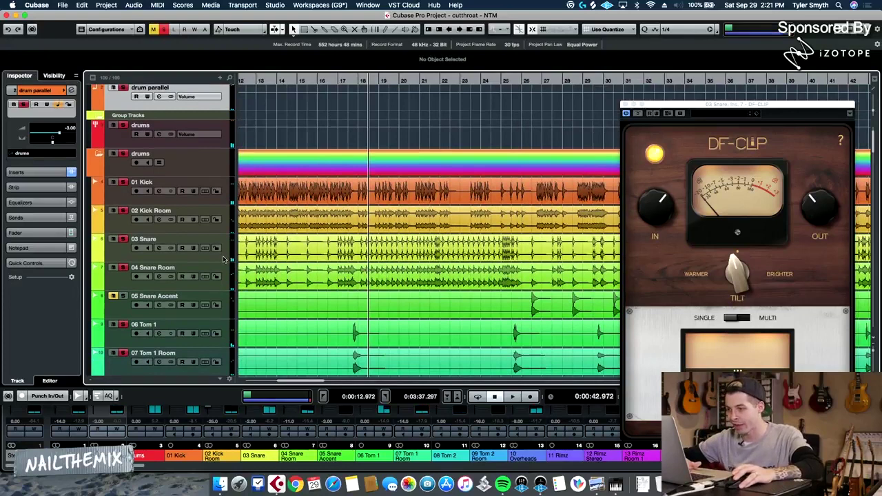
- Show the 03 Snare inserts and sends in the MixConsole and set its DF-CLIP tilt to about -0.37 during playback
{"action": "left_click", "coordinate": [223, 259]}
{"action": "key", "text": "F3"}
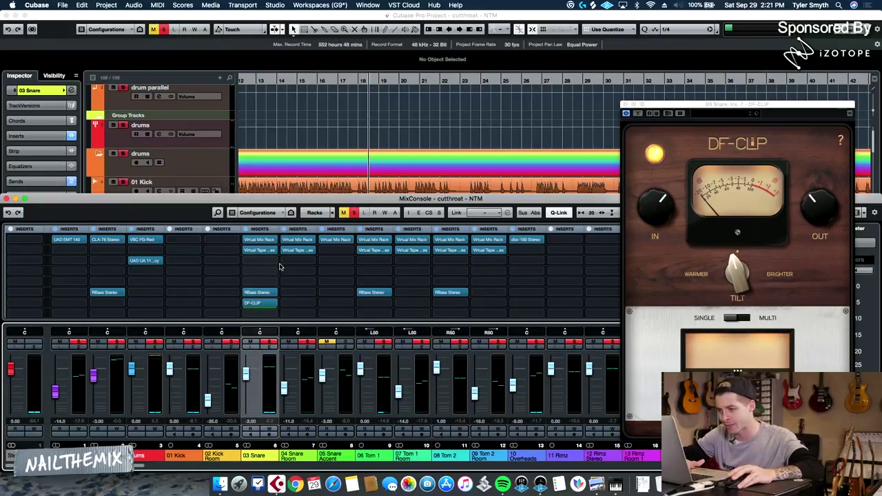
{"action": "scroll", "coordinate": [279, 267], "scroll_direction": "down", "scroll_amount": 1}
{"action": "scroll", "coordinate": [279, 267], "scroll_direction": "down", "scroll_amount": 1}
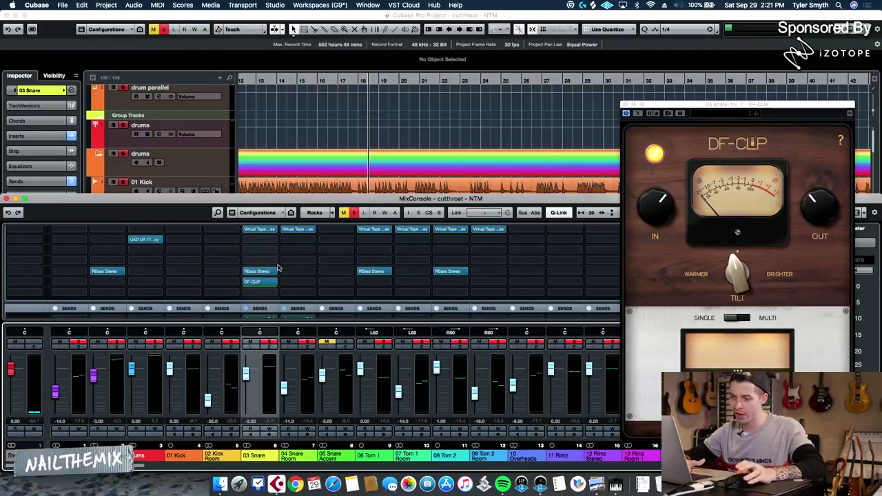
{"action": "scroll", "coordinate": [279, 267], "scroll_direction": "down", "scroll_amount": 1}
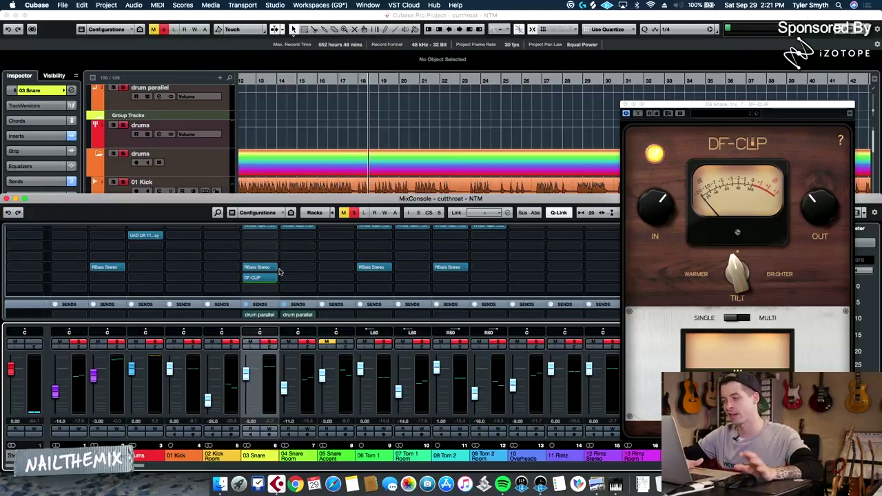
{"action": "key", "text": "space"}
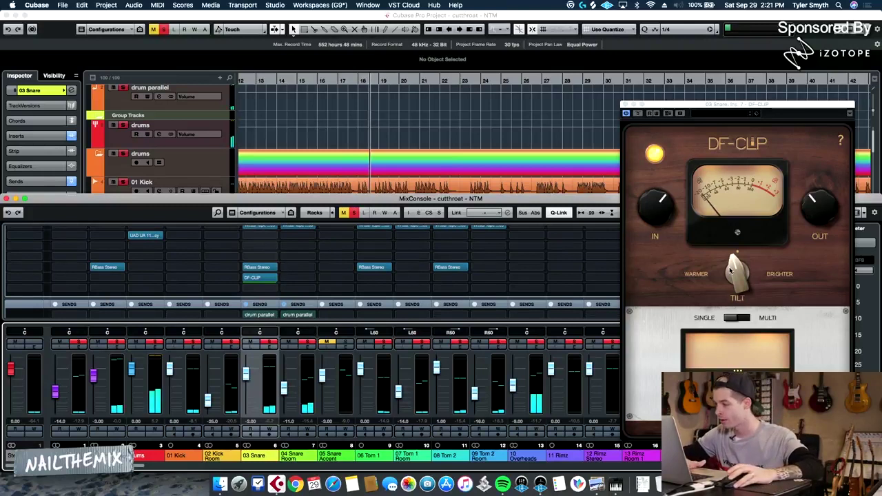
{"action": "left_click_drag", "start_coordinate": [728, 268], "coordinate": [726, 262]}
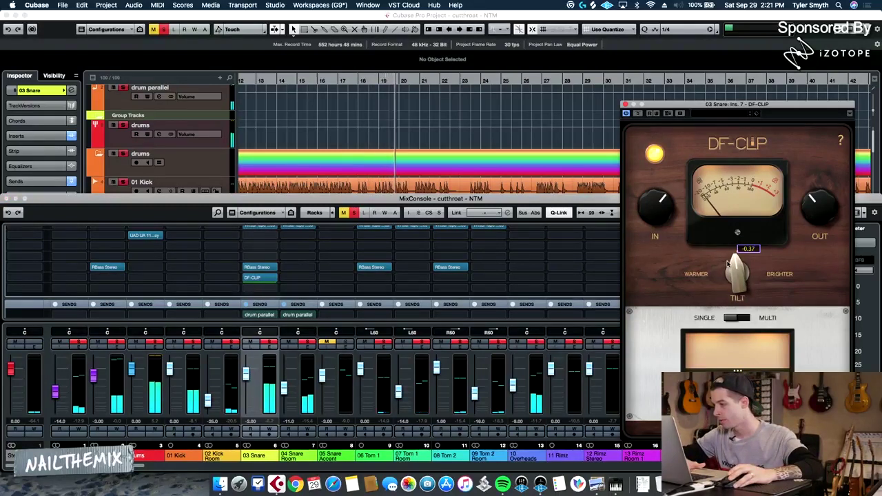
- Fine-tune the intensity of the 03 Snare's RBass during playback and close the plug-in window
{"action": "left_click", "coordinate": [255, 267]}
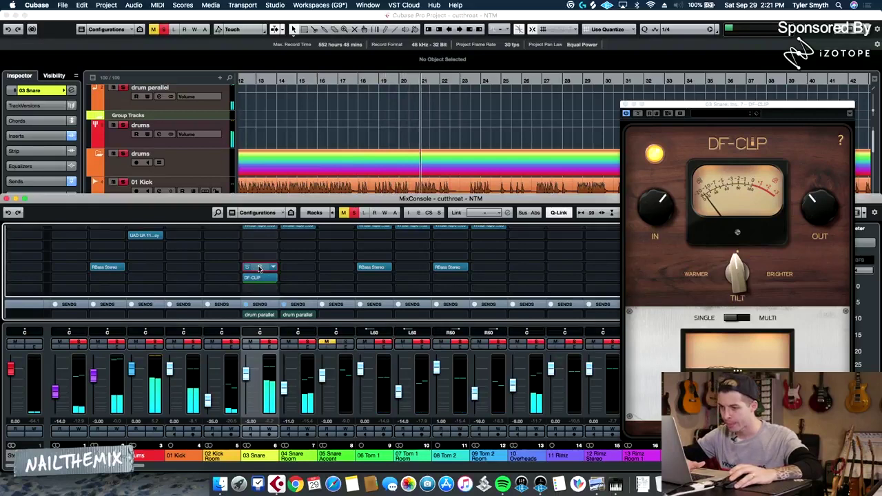
{"action": "left_click_drag", "start_coordinate": [609, 225], "coordinate": [609, 226]}
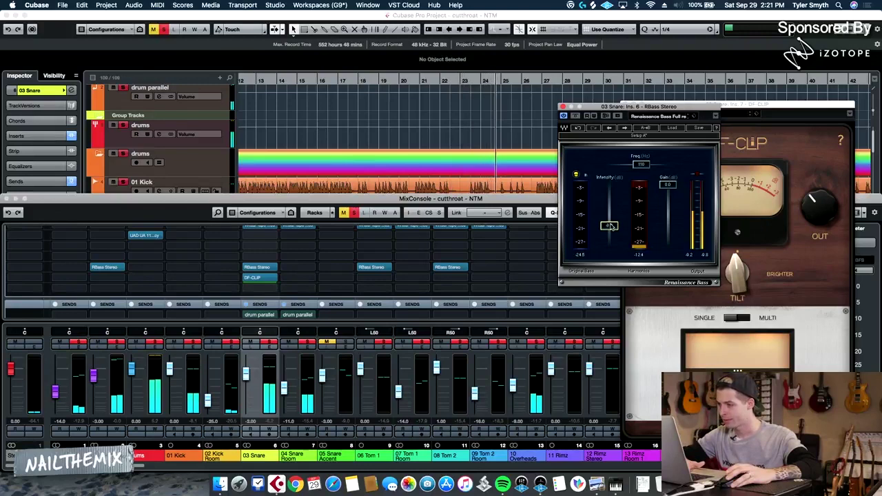
{"action": "left_click", "coordinate": [563, 108]}
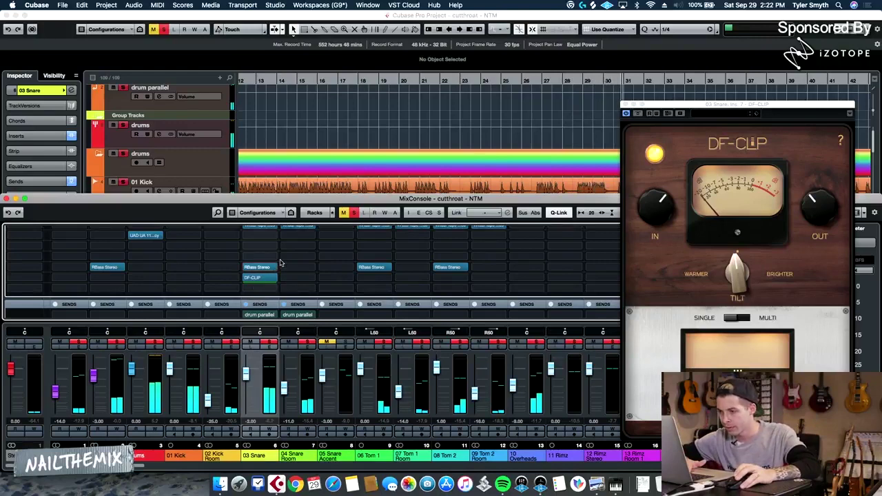
- Copy Virtual Tape Machines from 03 Snare to the second insert of 01 Kick and look at the snare's instance
{"action": "scroll", "coordinate": [279, 259], "scroll_direction": "up", "scroll_amount": 1}
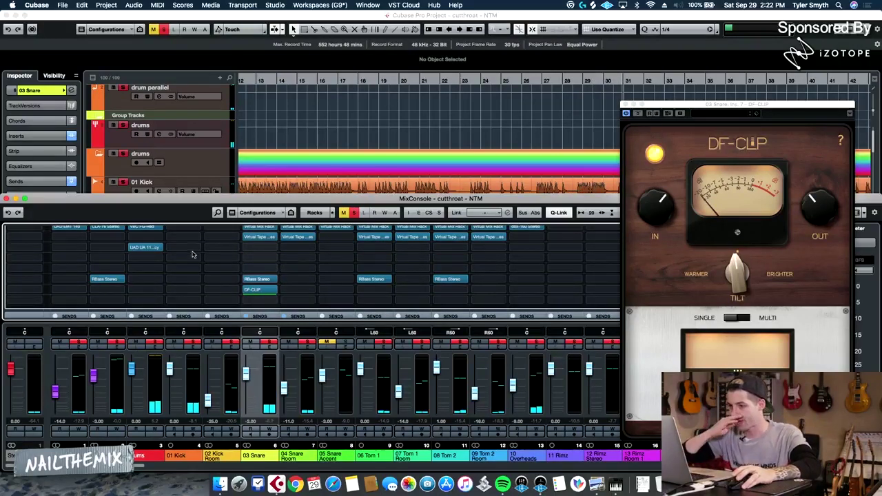
{"action": "scroll", "coordinate": [186, 265], "scroll_direction": "up", "scroll_amount": 3}
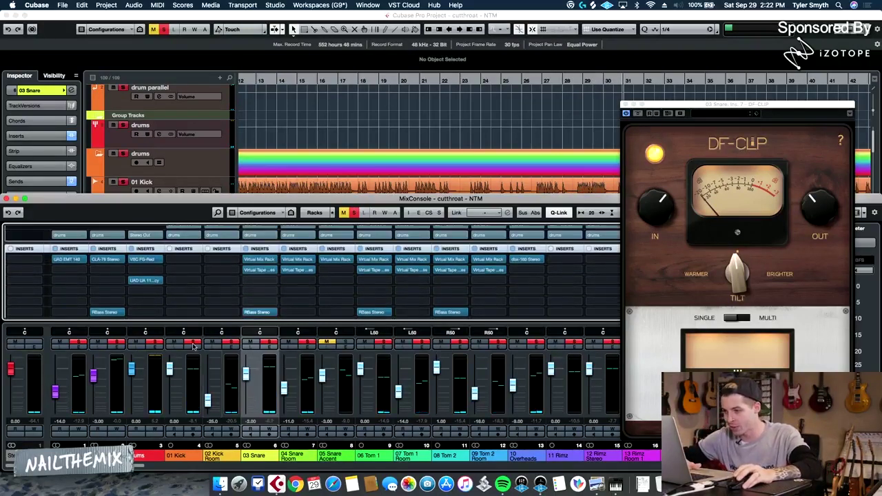
{"action": "left_click_drag", "start_coordinate": [265, 259], "coordinate": [182, 271]}
{"action": "left_click", "coordinate": [262, 271]}
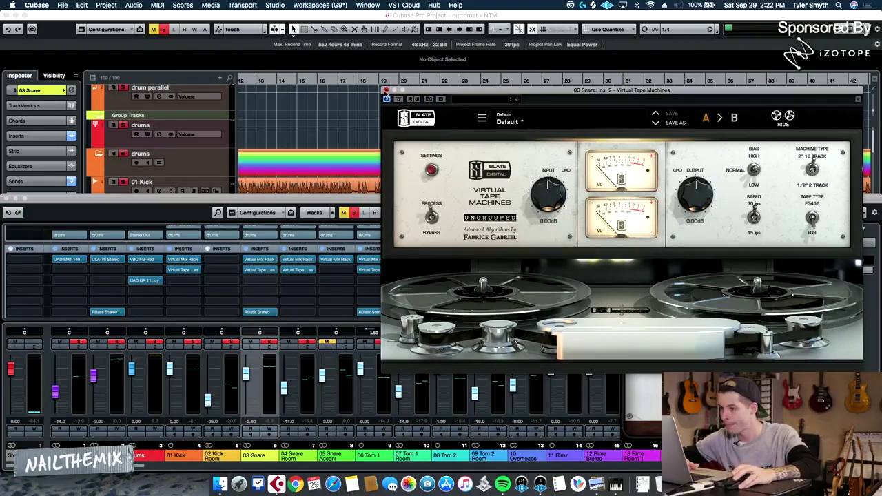
{"action": "left_click", "coordinate": [386, 90]}
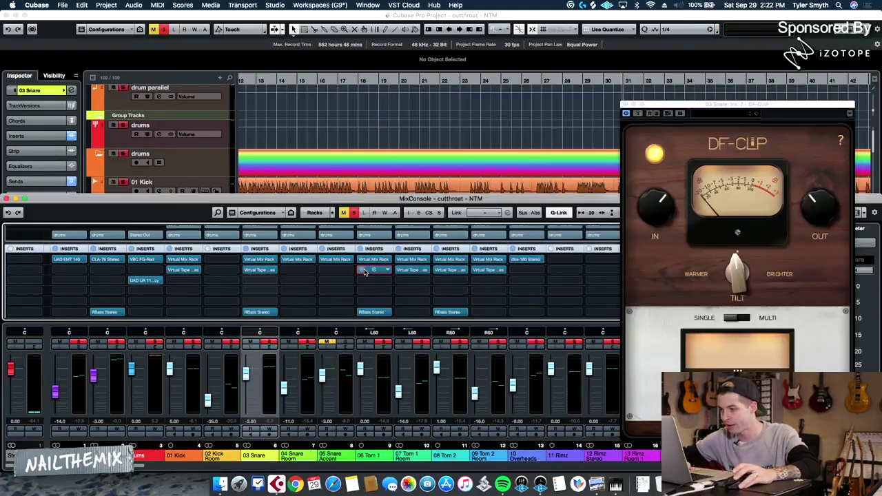
- Replace Virtual Tape Machines on 04 Snare Room and the four tom channels with the snare's copy and check the kick's instance
{"action": "left_click", "coordinate": [430, 270]}
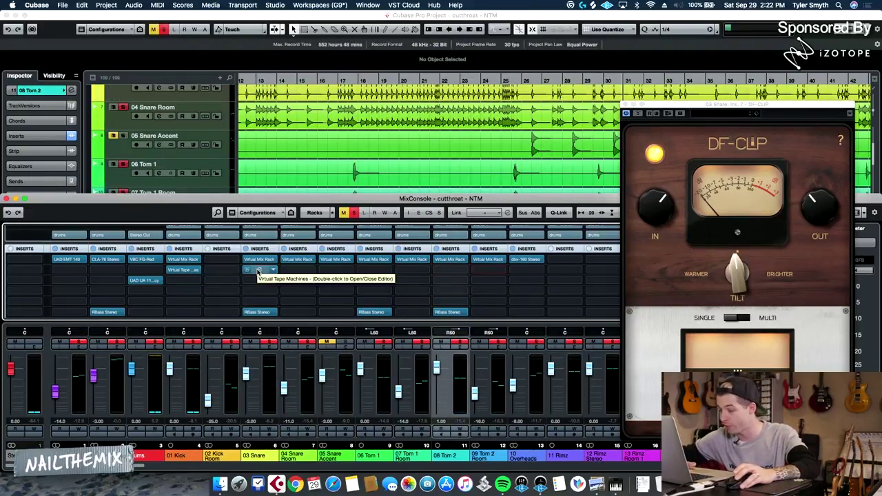
{"action": "left_click_drag", "start_coordinate": [258, 272], "coordinate": [381, 271]}
{"action": "left_click_drag", "start_coordinate": [377, 271], "coordinate": [179, 279]}
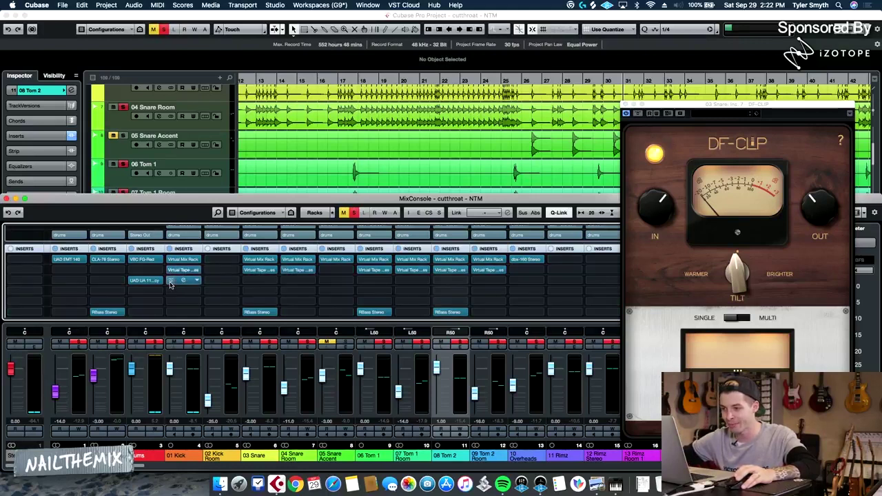
{"action": "double_click", "coordinate": [183, 270]}
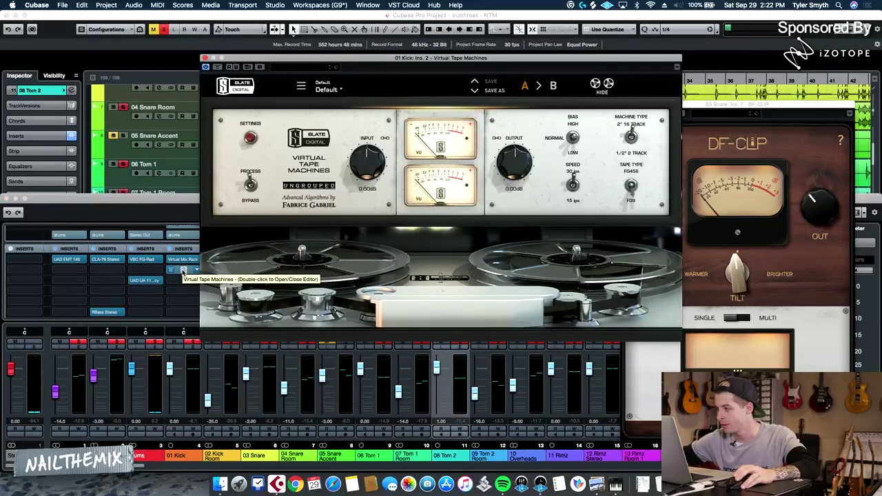
{"action": "double_click", "coordinate": [183, 270]}
- Find Trackspacer and load it into insert slot 7 of 01 Kick
{"action": "scroll", "coordinate": [204, 303], "scroll_direction": "down", "scroll_amount": 1}
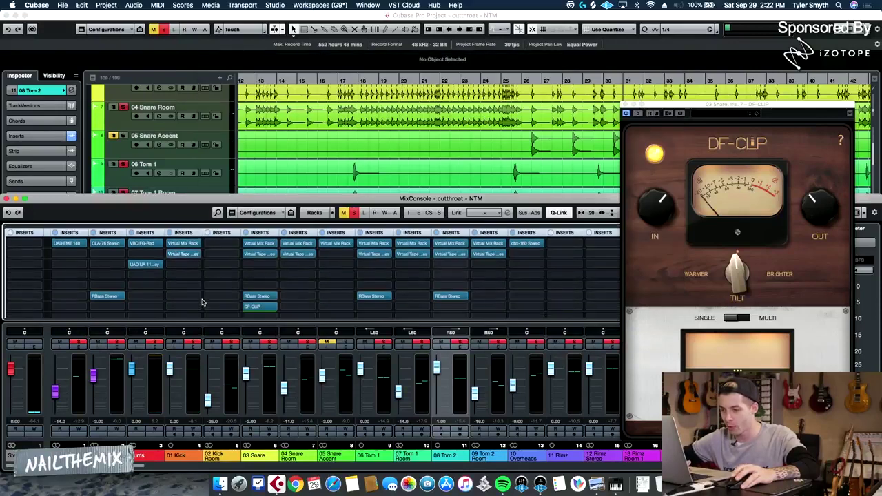
{"action": "left_click", "coordinate": [192, 308]}
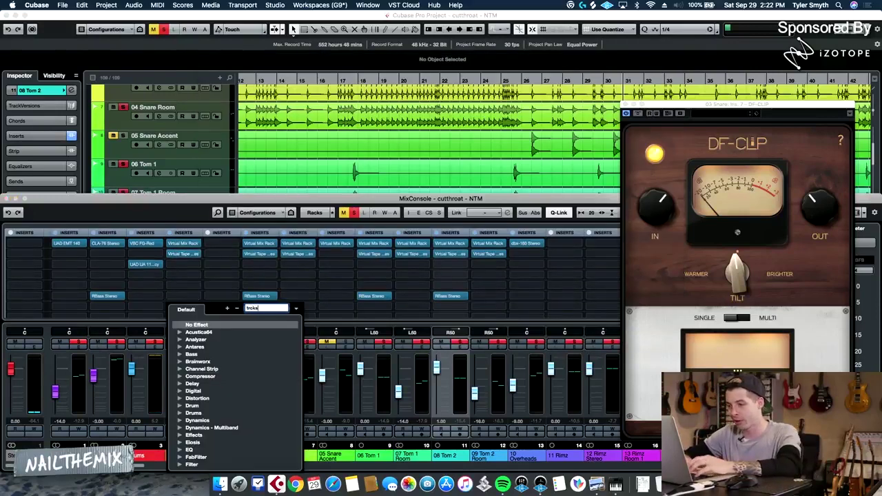
{"action": "type", "text": "trcks"}
{"action": "key", "text": "BackSpace"}
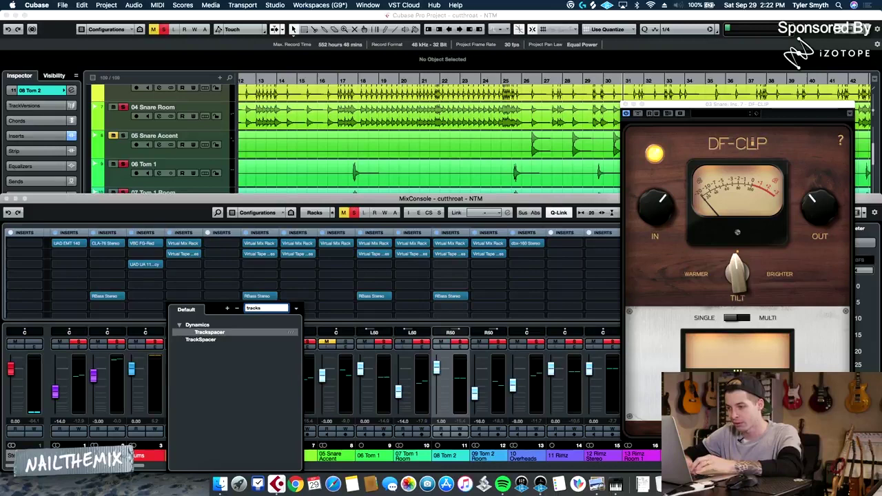
{"action": "left_click", "coordinate": [211, 334]}
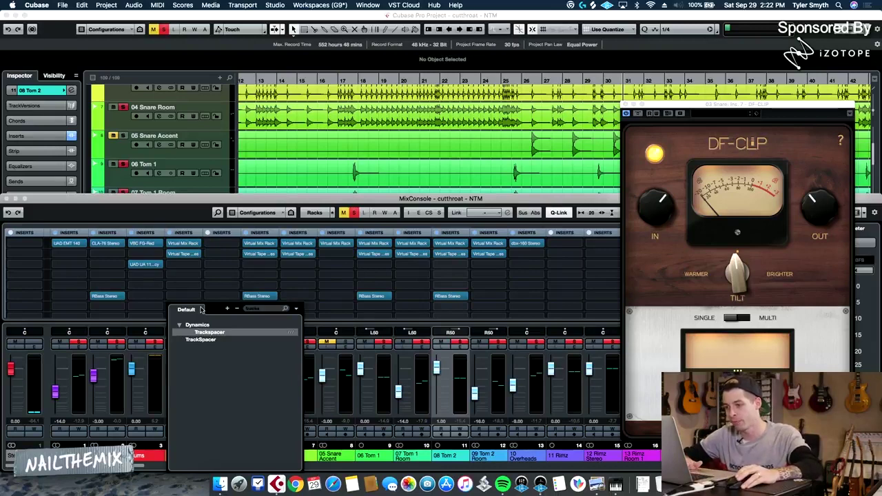
{"action": "key", "text": "Return"}
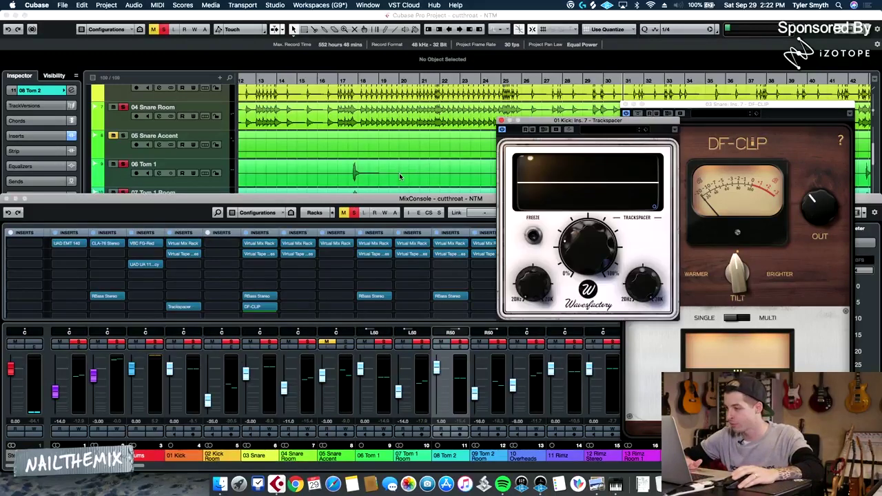
- Set the kick Trackspacer's ratio to 87.50 % and activate its side-chain input, with its window moved clear of the mixer
{"action": "left_click_drag", "start_coordinate": [541, 125], "coordinate": [422, 125]}
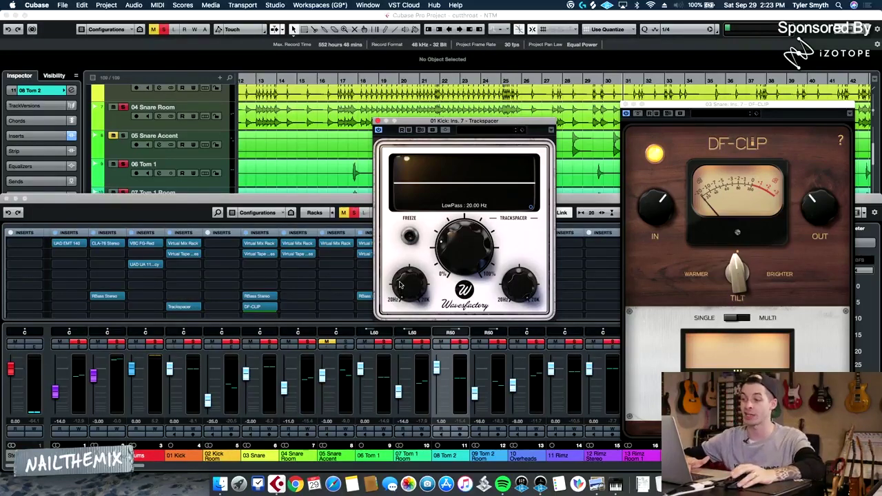
{"action": "left_click_drag", "start_coordinate": [396, 248], "coordinate": [396, 257]}
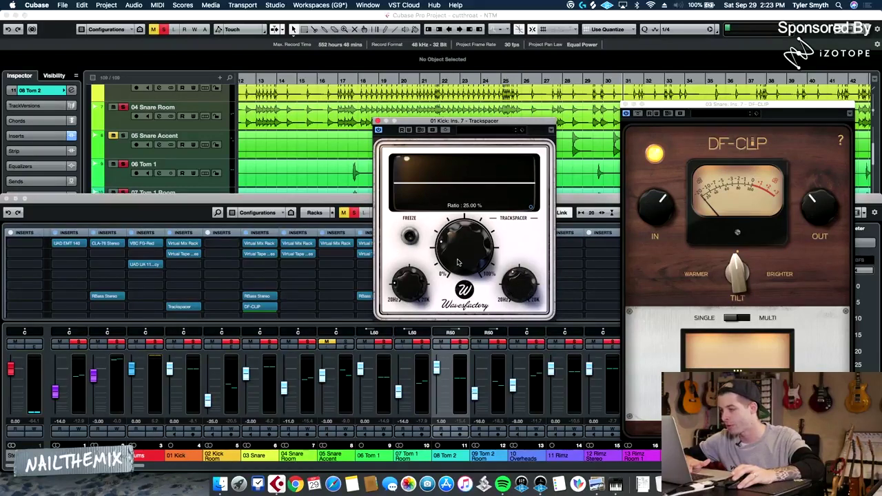
{"action": "left_click_drag", "start_coordinate": [457, 262], "coordinate": [452, 197]}
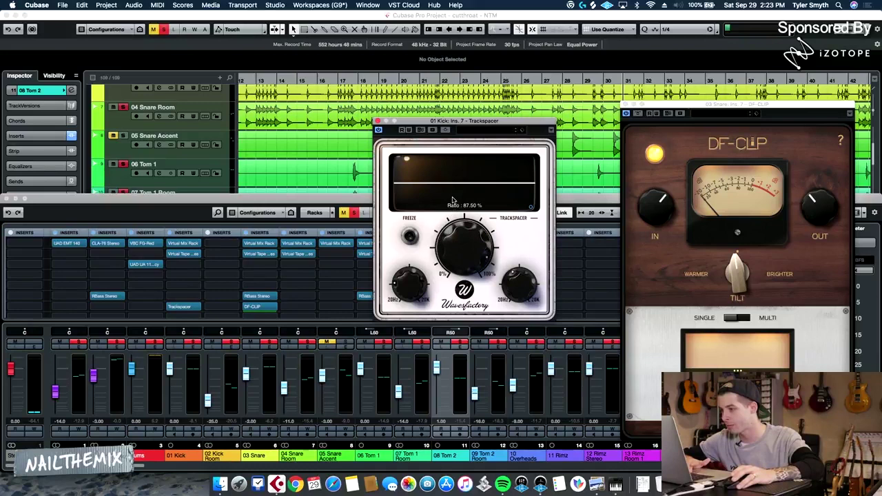
{"action": "left_click_drag", "start_coordinate": [406, 122], "coordinate": [465, 109]}
{"action": "left_click", "coordinate": [355, 147]}
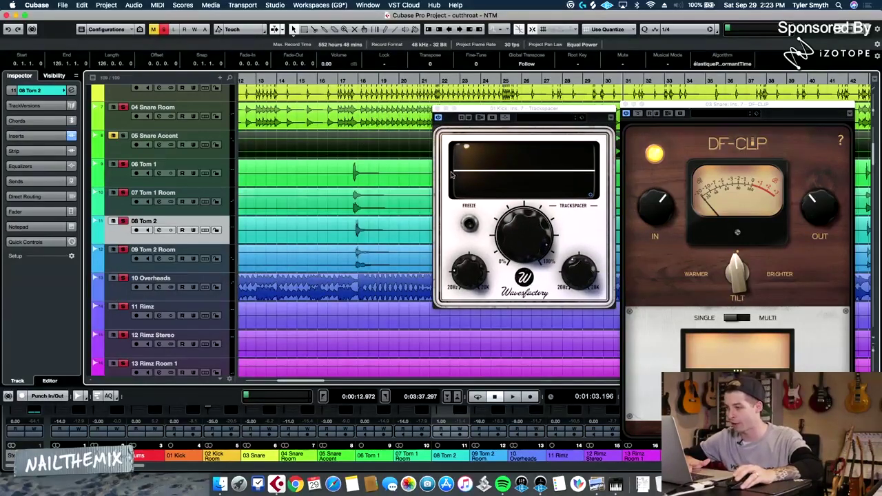
{"action": "left_click", "coordinate": [504, 118]}
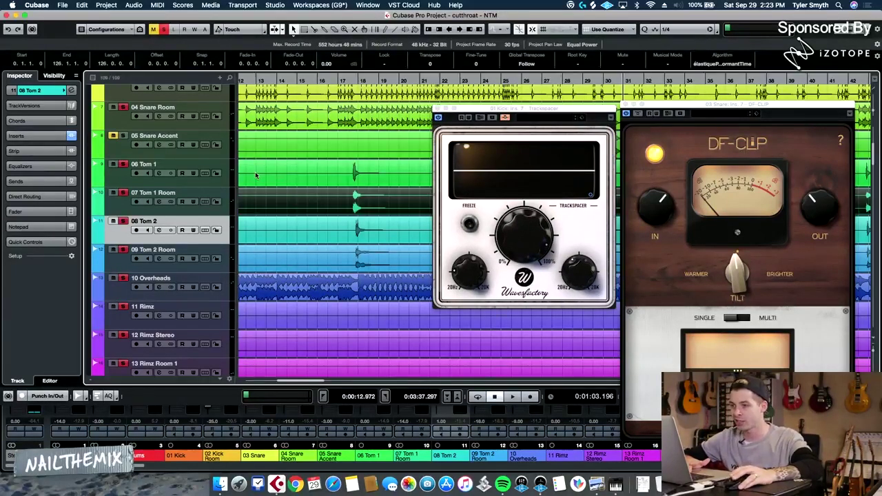
- Add sends from 03 Snare and 04 Snare Room to the side-chain of the 01 Kick Trackspacer
{"action": "scroll", "coordinate": [235, 143], "scroll_direction": "up", "scroll_amount": 4}
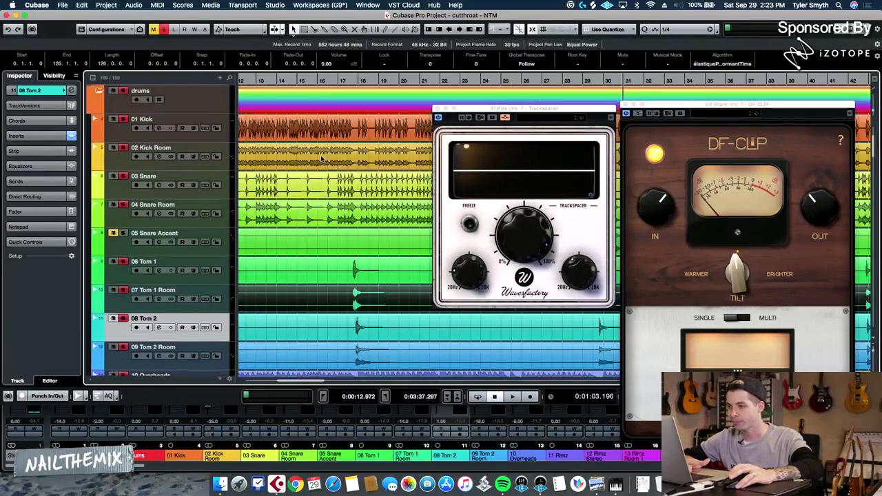
{"action": "left_click", "coordinate": [229, 182]}
{"action": "key", "text": "F3"}
{"action": "scroll", "coordinate": [274, 314], "scroll_direction": "down", "scroll_amount": 3}
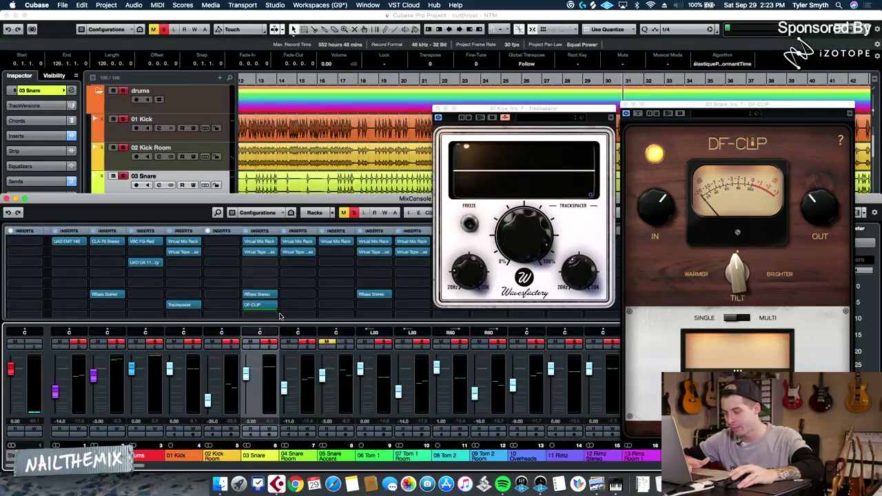
{"action": "left_click", "coordinate": [274, 311]}
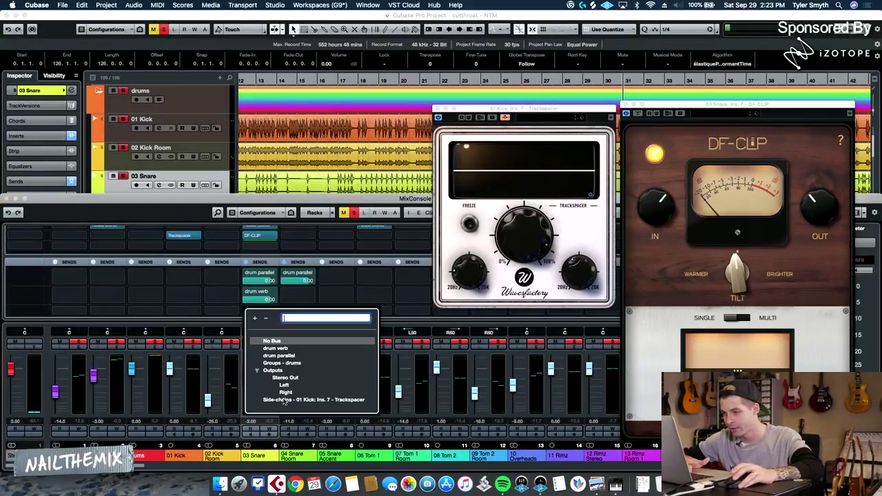
{"action": "left_click", "coordinate": [284, 399]}
{"action": "left_click", "coordinate": [314, 315]}
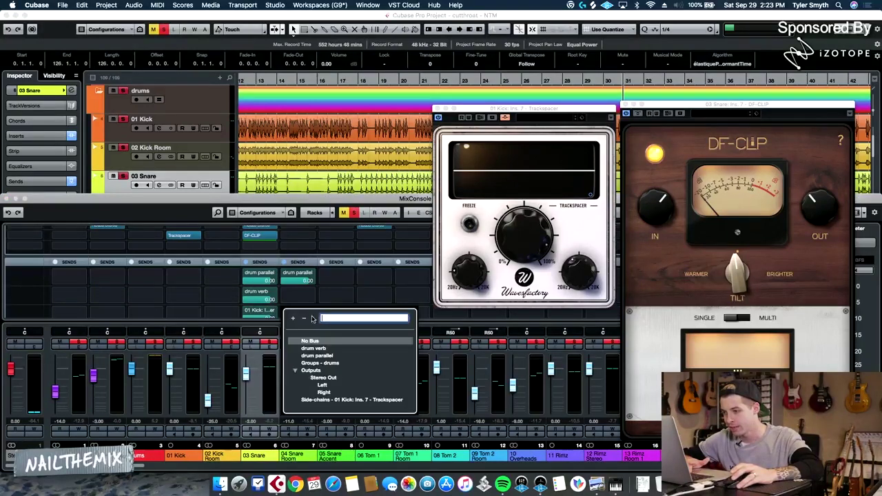
{"action": "left_click", "coordinate": [323, 400]}
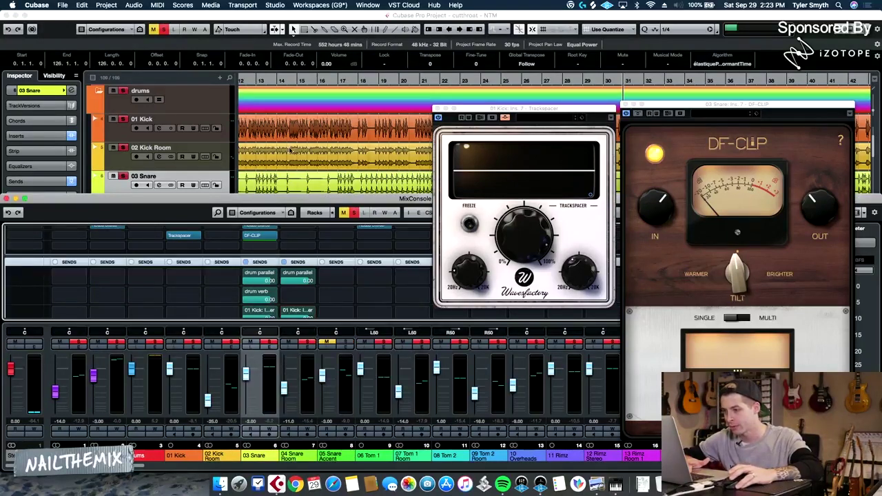
- Play the drums from about bar 15 to check Trackspacer's ducking of the kick, close its window and stop playback
{"action": "key", "text": "F3"}
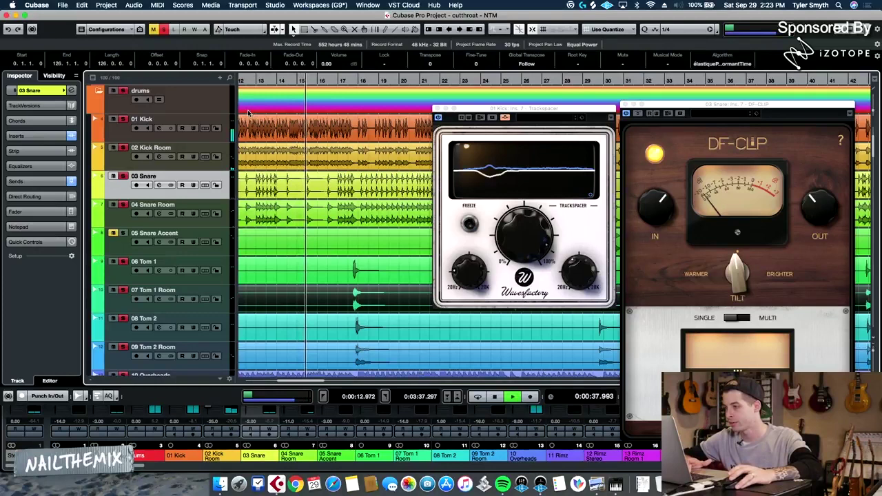
{"action": "mouse_move", "coordinate": [504, 232]}
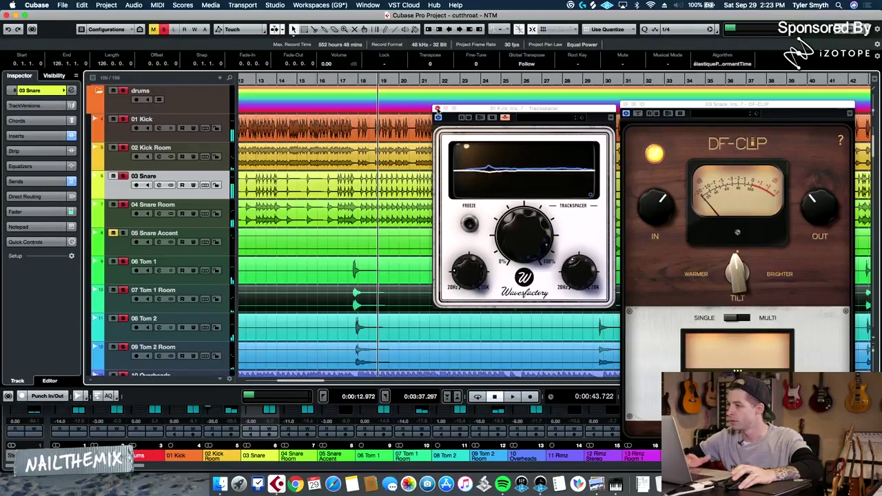
{"action": "left_click", "coordinate": [434, 108]}
{"action": "key", "text": "space"}
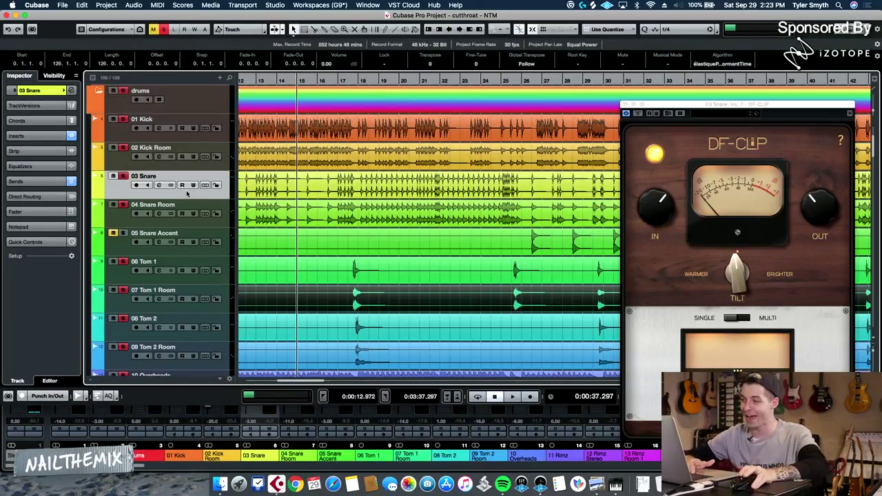
- Check the song's tempo in the Tempo Track Editor and return to the project around bars 9 to 39
{"action": "scroll", "coordinate": [380, 202], "scroll_direction": "left", "scroll_amount": 5}
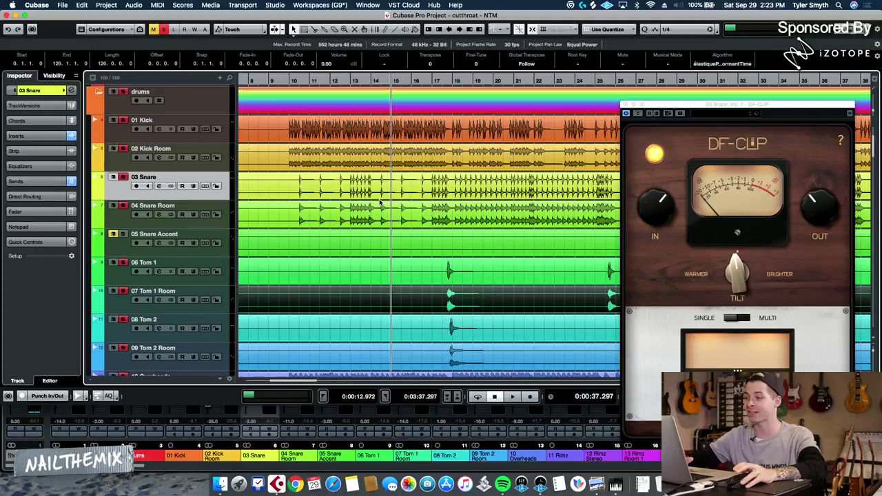
{"action": "key", "text": "super+t"}
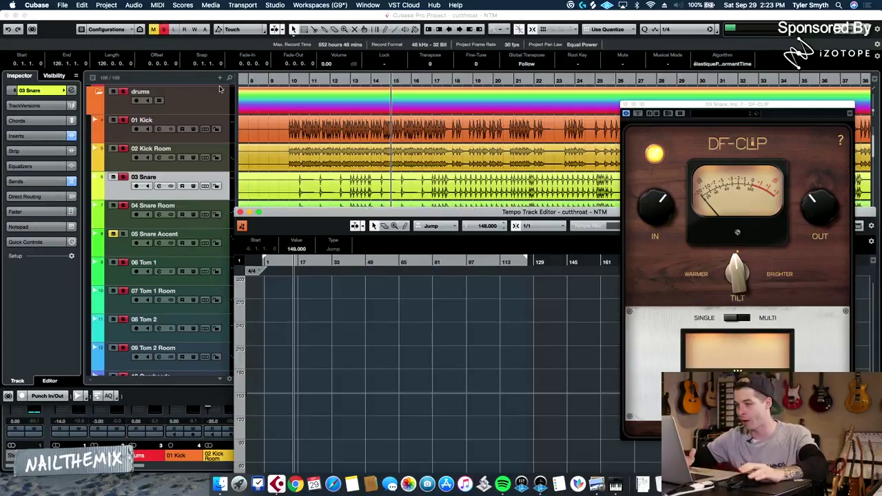
{"action": "left_click", "coordinate": [240, 212]}
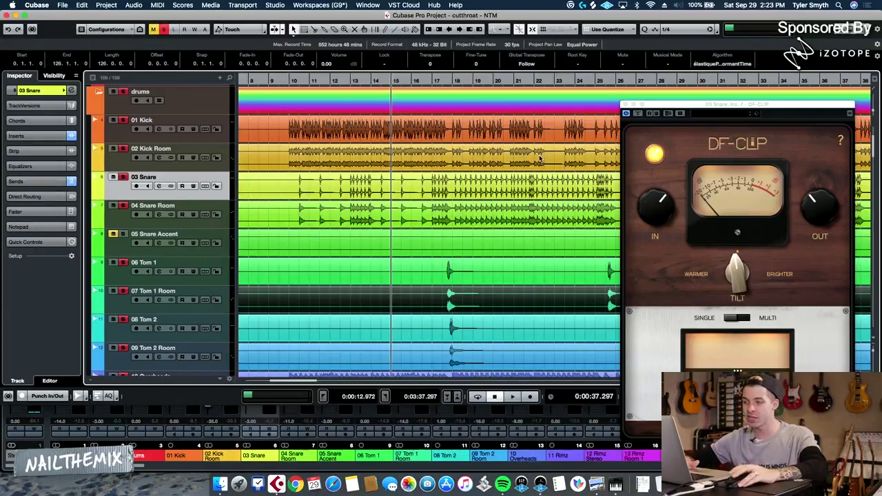
{"action": "scroll", "coordinate": [516, 156], "scroll_direction": "right", "scroll_amount": 1}
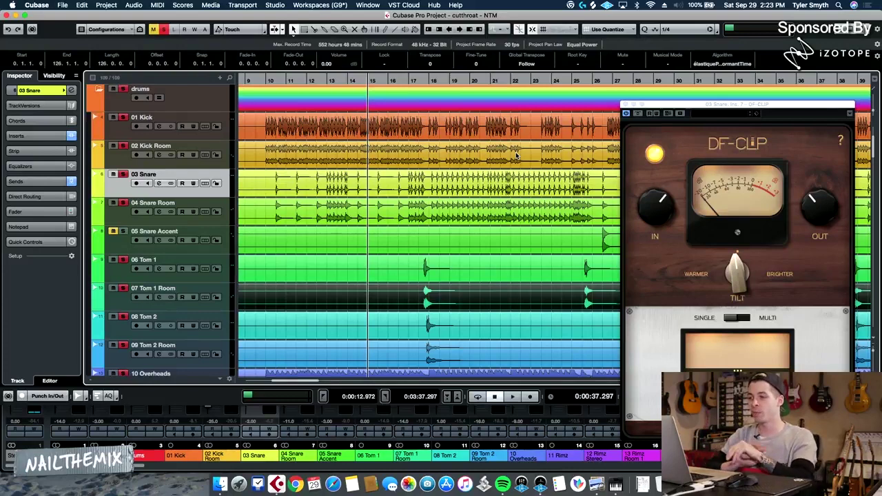
- Place the project cursor at about bar 17 and play the drums from there
{"action": "left_click", "coordinate": [322, 78]}
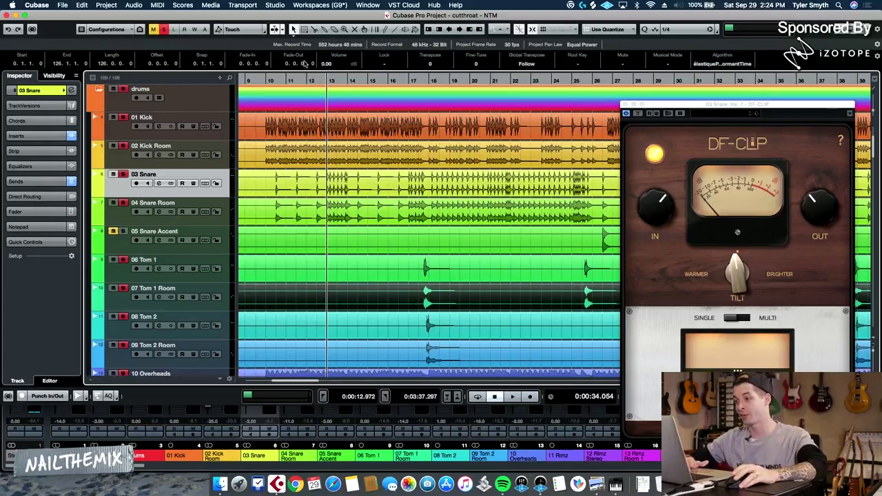
{"action": "left_click_drag", "start_coordinate": [333, 82], "coordinate": [407, 90]}
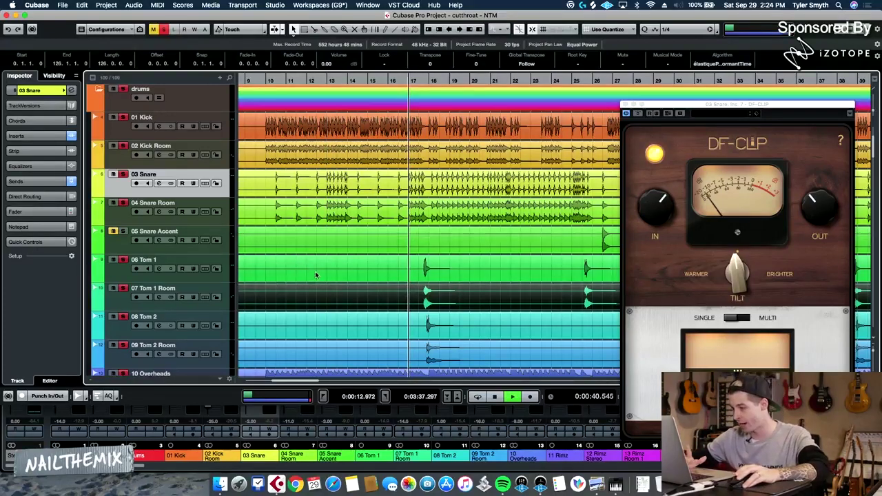
{"action": "key", "text": "space"}
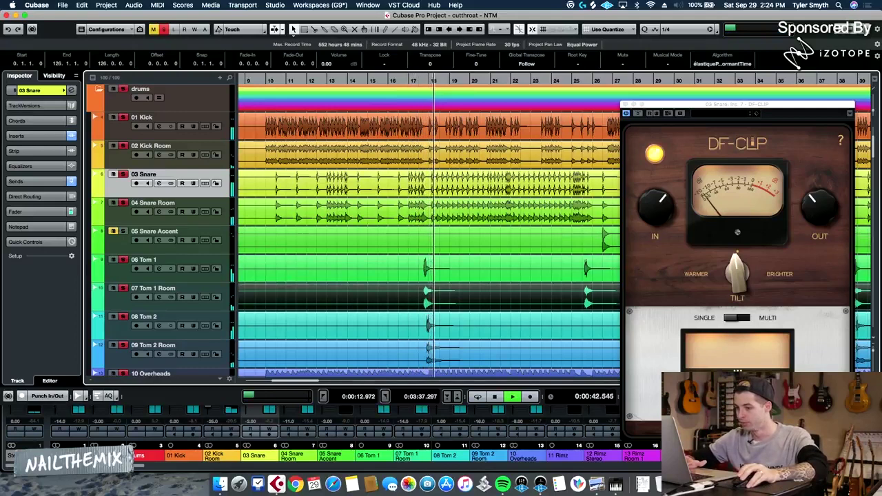
- Bring up the 01 Kick channel's settings from the MixConsole and open its Virtual Mix Rack insert
{"action": "key", "text": "F3"}
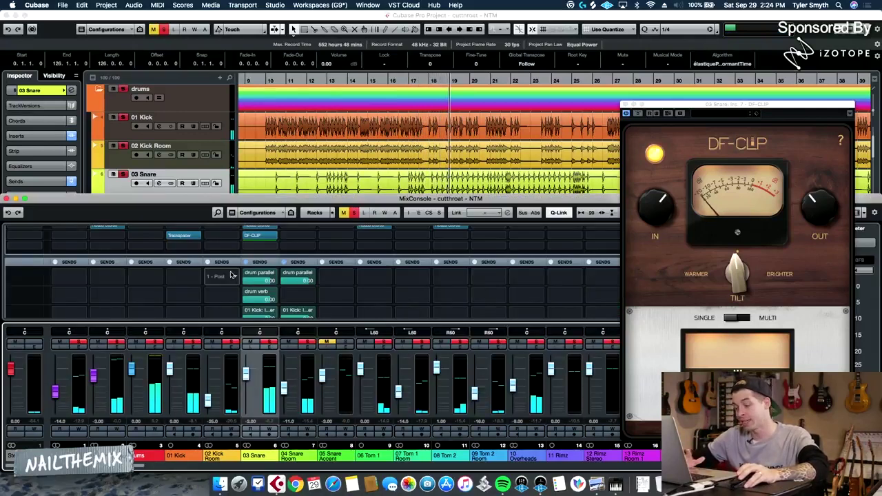
{"action": "scroll", "coordinate": [204, 263], "scroll_direction": "up", "scroll_amount": 5}
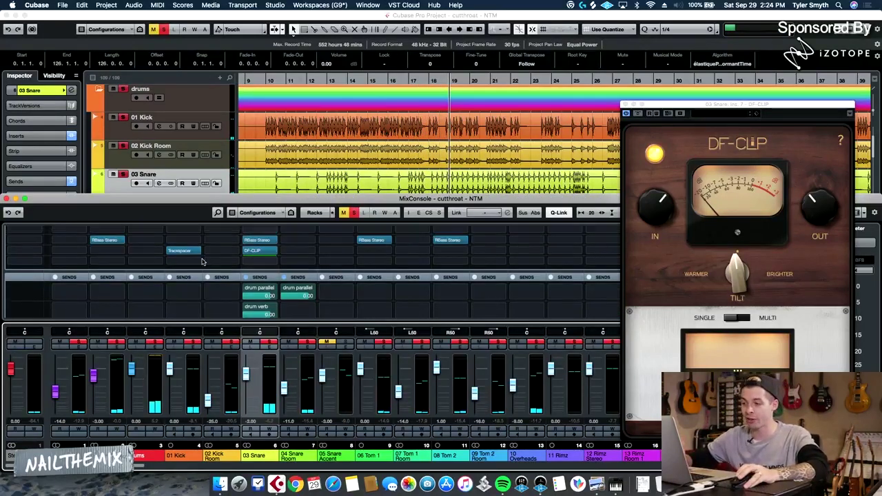
{"action": "scroll", "coordinate": [204, 278], "scroll_direction": "down", "scroll_amount": 3}
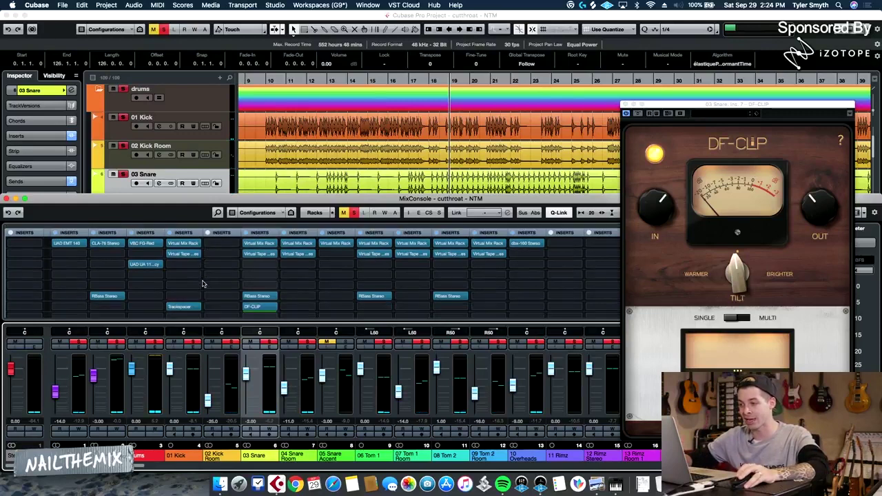
{"action": "left_click", "coordinate": [192, 344]}
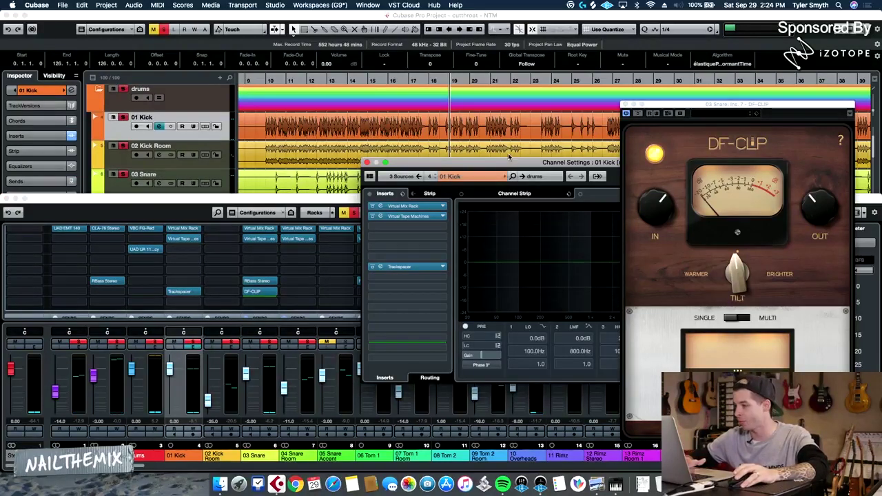
{"action": "left_click_drag", "start_coordinate": [511, 165], "coordinate": [329, 128]}
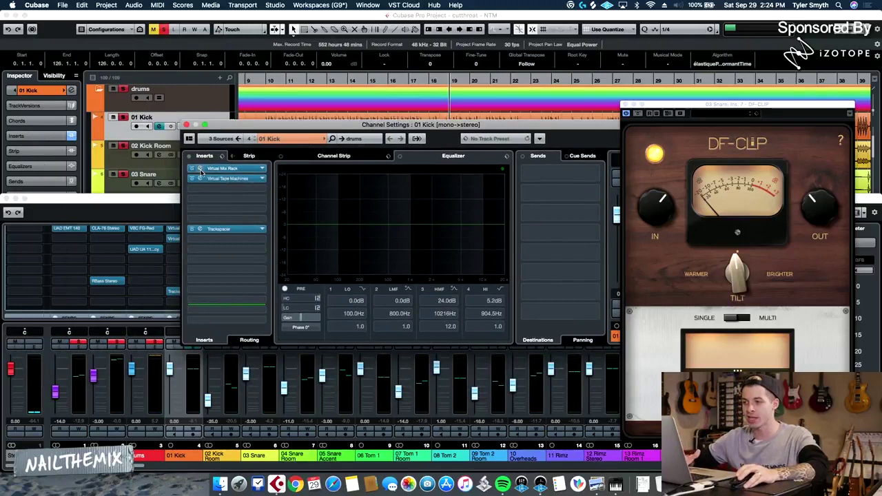
{"action": "left_click", "coordinate": [200, 171]}
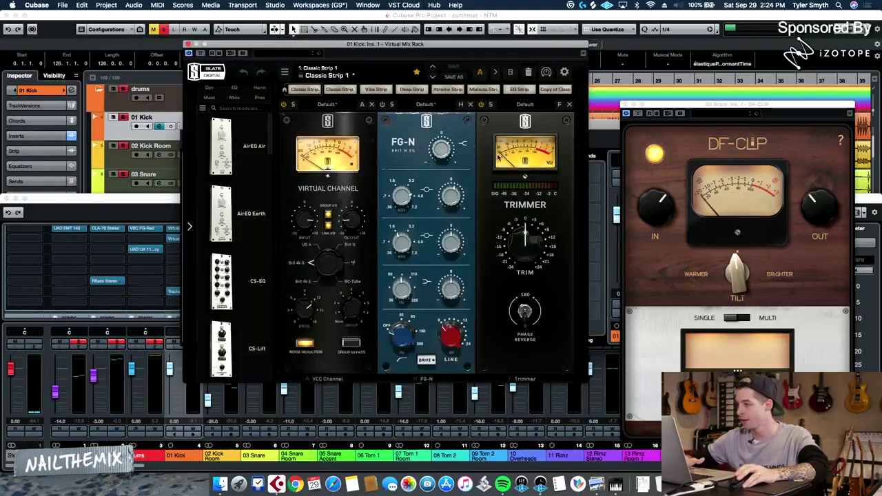
- Play the drums and try high-shelf boosts on the kick's FG-N, from about 5.28 dB to 3.12 dB and lower
{"action": "key", "text": "space"}
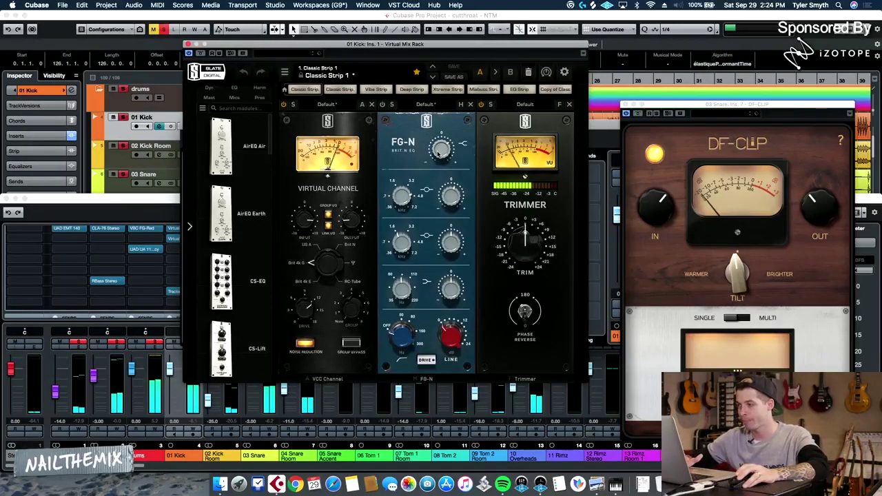
{"action": "left_click_drag", "start_coordinate": [437, 151], "coordinate": [436, 148]}
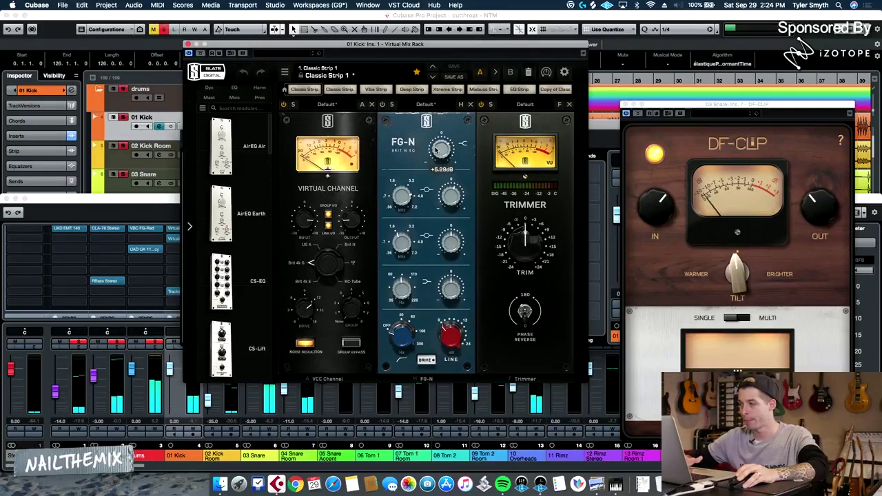
{"action": "left_click_drag", "start_coordinate": [435, 151], "coordinate": [435, 152]}
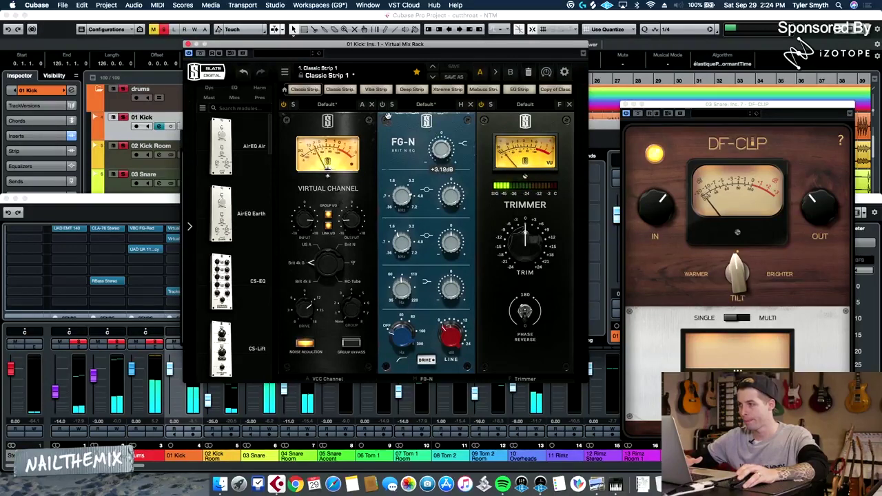
{"action": "left_click_drag", "start_coordinate": [386, 50], "coordinate": [440, 59]}
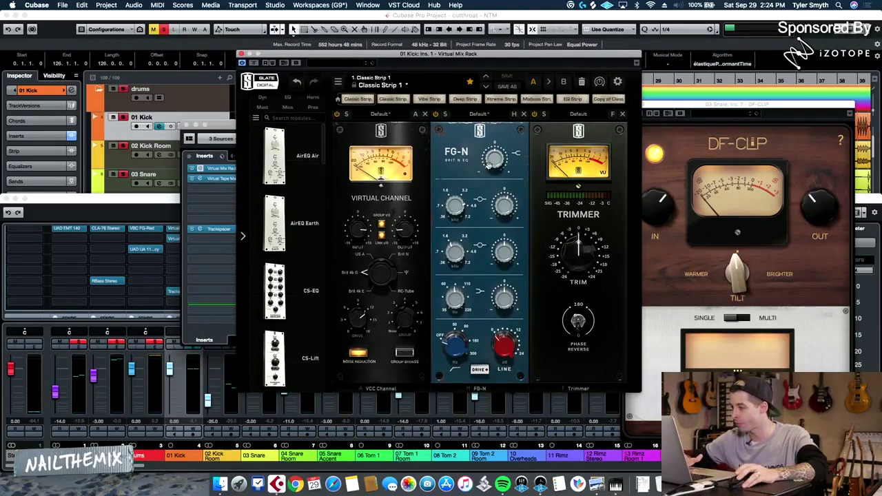
{"action": "key", "text": "space"}
{"action": "mouse_move", "coordinate": [488, 166]}
{"action": "left_mouse_down"}
{"action": "mouse_move", "coordinate": [485, 150]}
{"action": "mouse_move", "coordinate": [488, 159]}
{"action": "left_mouse_up"}
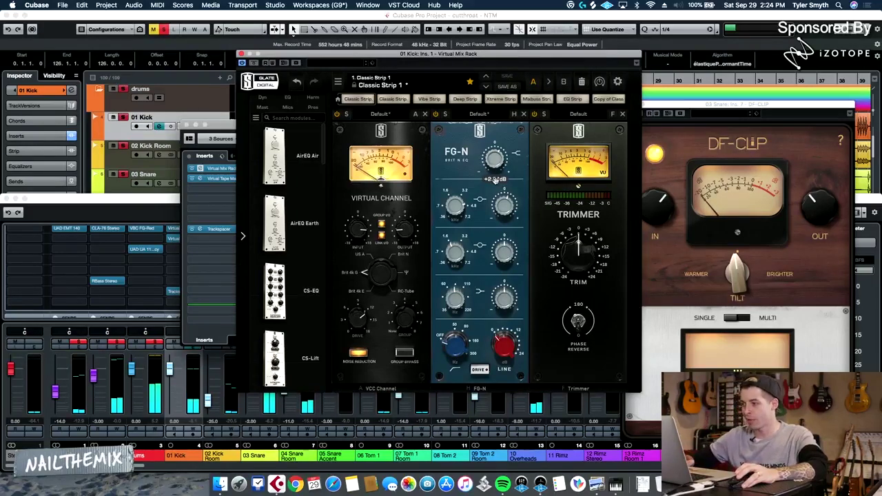
{"action": "left_click", "coordinate": [495, 180]}
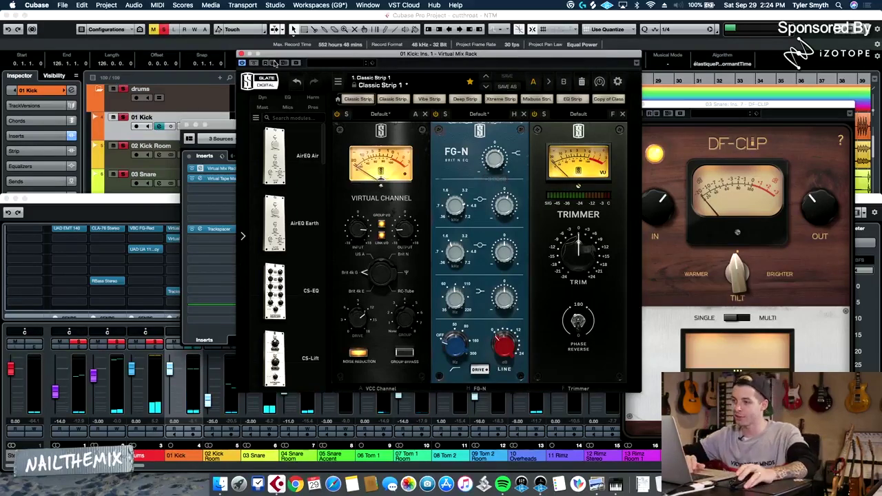
- Replay the drums from around bars 10 to 14 and set the kick's FG-N high-shelf gain to about +0.98 dB
{"action": "left_click_drag", "start_coordinate": [275, 55], "coordinate": [462, 180]}
{"action": "left_click", "coordinate": [348, 78]}
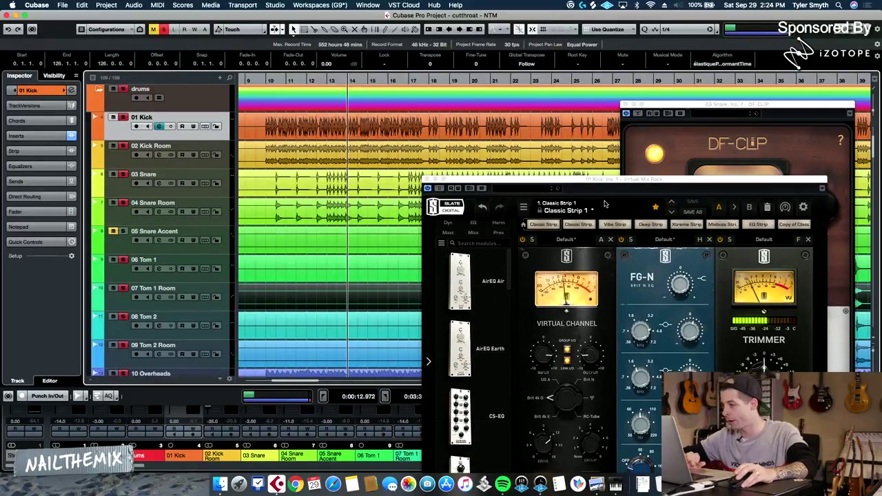
{"action": "left_click_drag", "start_coordinate": [601, 180], "coordinate": [474, 115]}
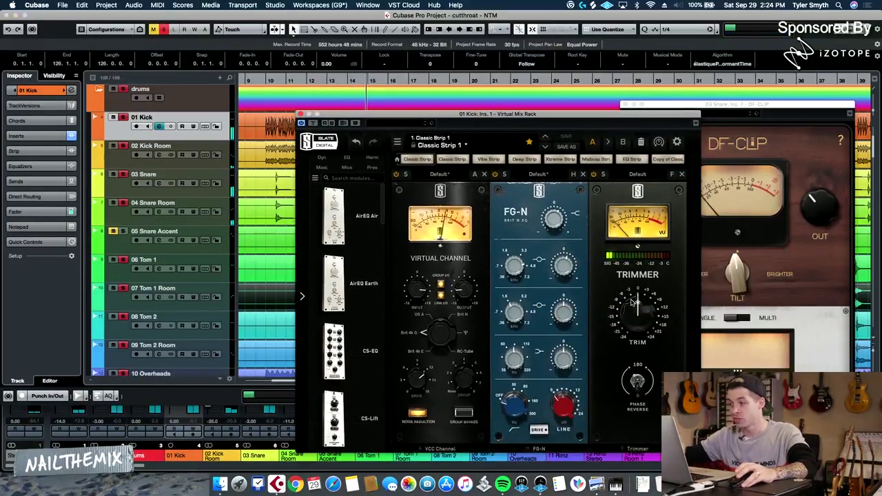
{"action": "left_click_drag", "start_coordinate": [360, 113], "coordinate": [377, 106]}
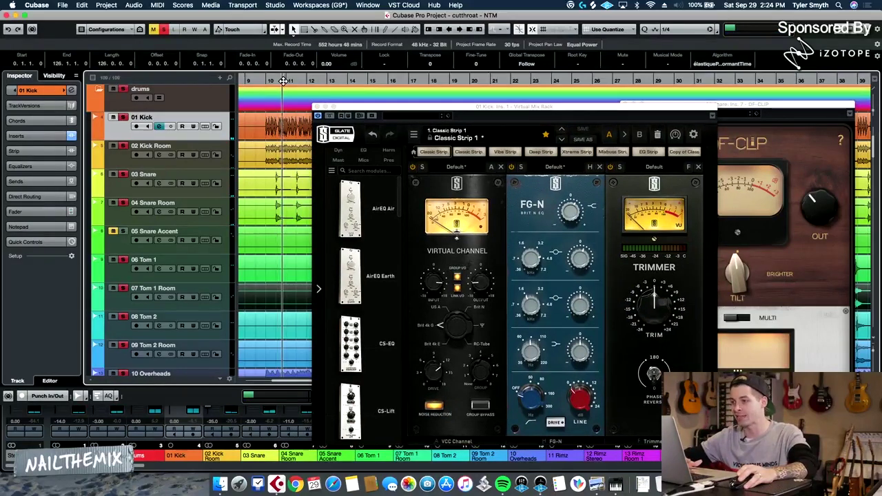
{"action": "left_click_drag", "start_coordinate": [568, 210], "coordinate": [569, 207]}
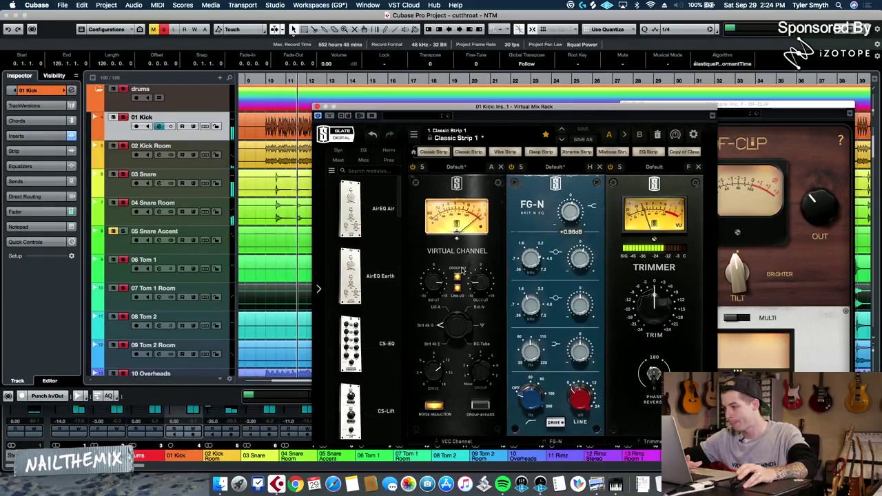
- Raise the kick's Virtual Channel input, adjust the FG-N boosts and Trimmer level to compensate, and close Virtual Mix Rack
{"action": "left_click_drag", "start_coordinate": [434, 281], "coordinate": [436, 303]}
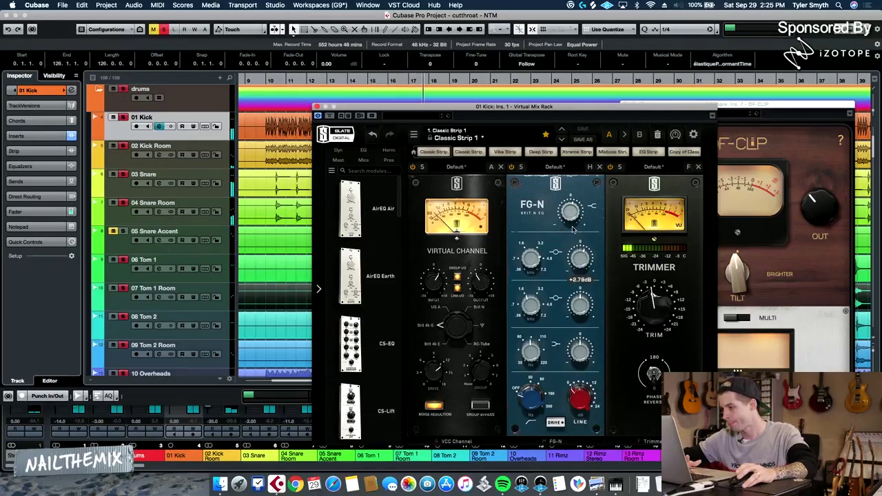
{"action": "left_click_drag", "start_coordinate": [569, 219], "coordinate": [569, 216]}
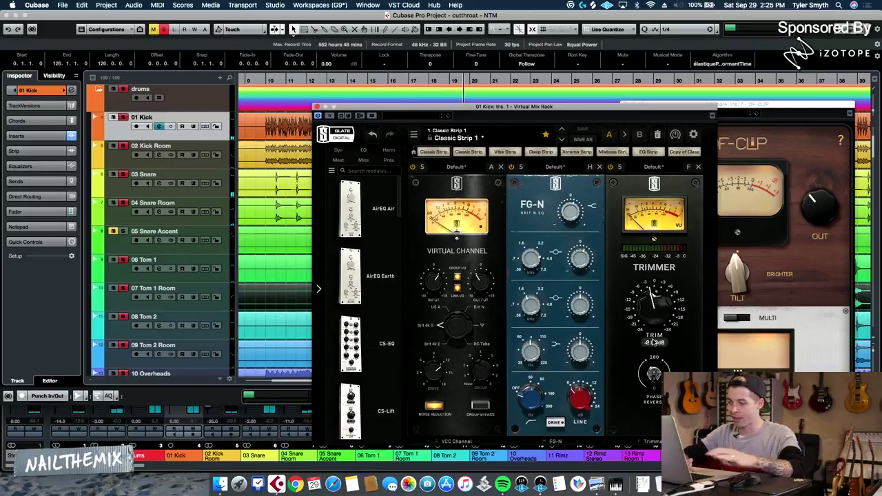
{"action": "left_click", "coordinate": [317, 106]}
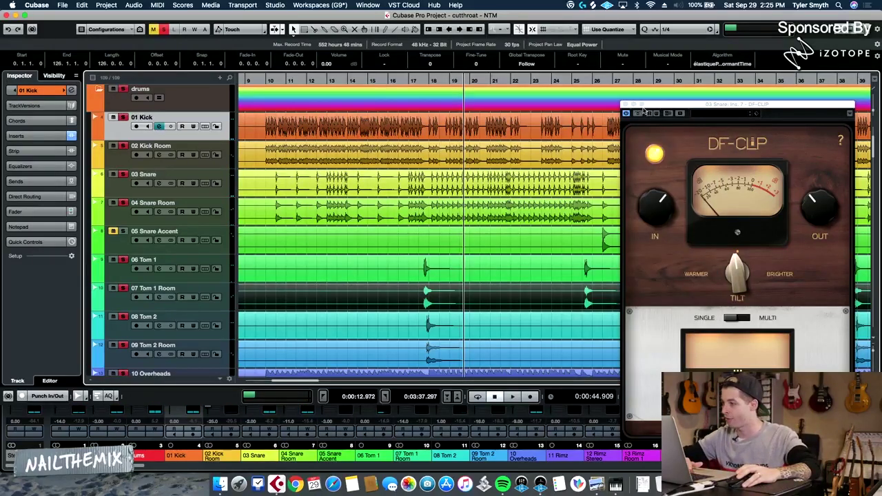
- Close the DF-CLIP window and check the RBass settings on 03 Snare while the drums play
{"action": "left_click", "coordinate": [625, 105]}
{"action": "left_click", "coordinate": [195, 194]}
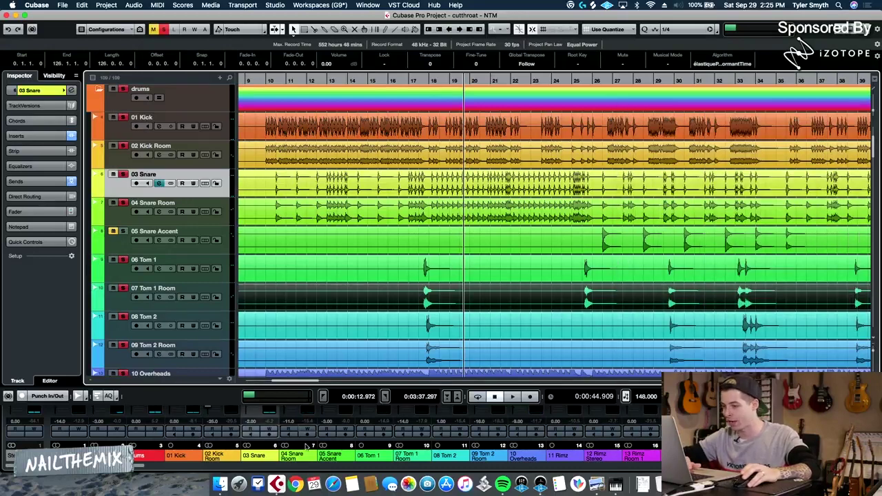
{"action": "key", "text": "F3"}
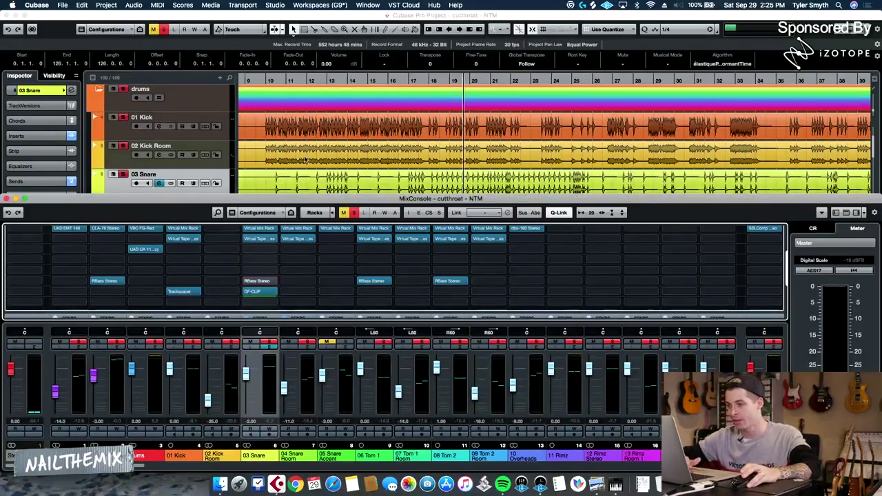
{"action": "key", "text": "space"}
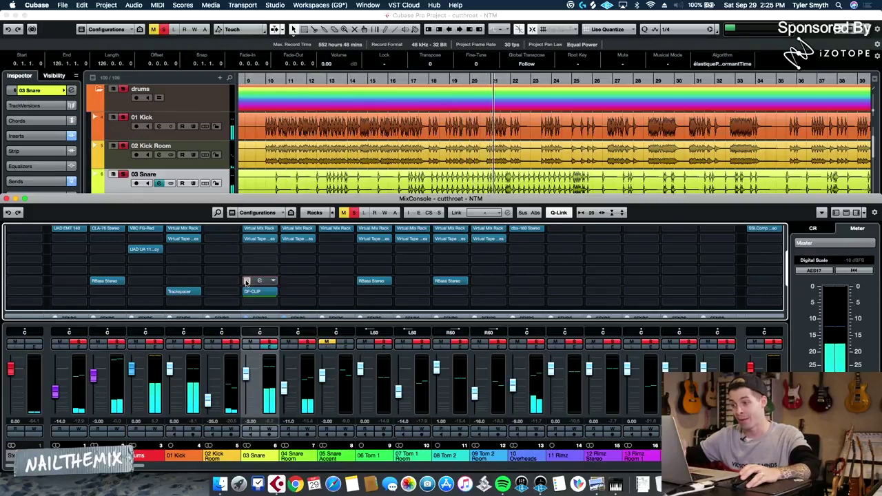
{"action": "left_click", "coordinate": [259, 280]}
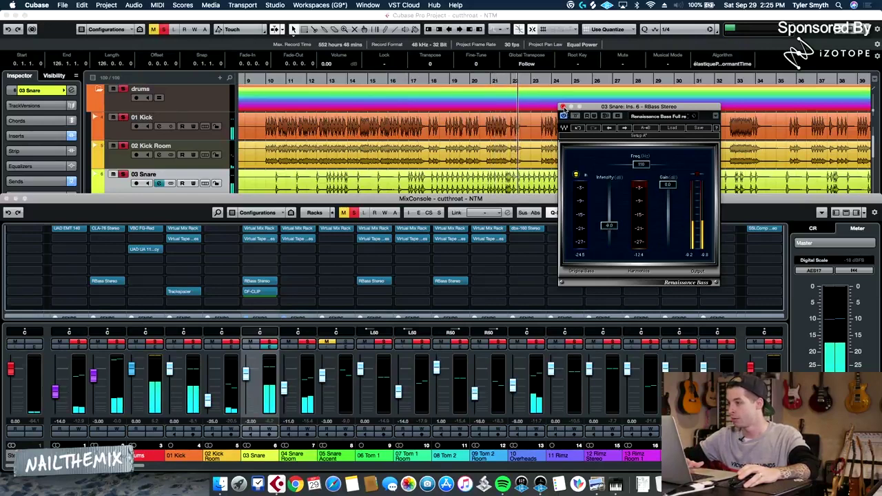
{"action": "left_click", "coordinate": [563, 107]}
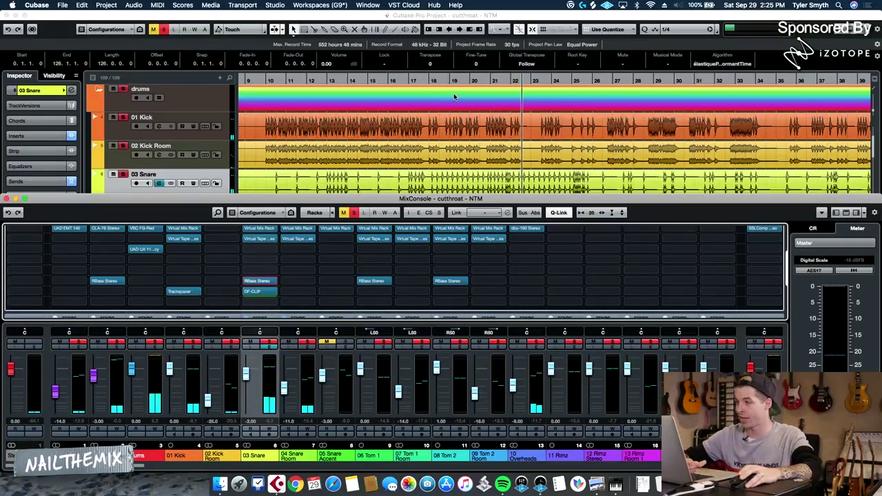
- Play the tom fill around bars 17 and 18 to check the toms, select 06 Tom 1 and stop playback
{"action": "left_click", "coordinate": [459, 118]}
{"action": "left_click", "coordinate": [444, 78]}
{"action": "scroll", "coordinate": [418, 97], "scroll_direction": "down", "scroll_amount": 2}
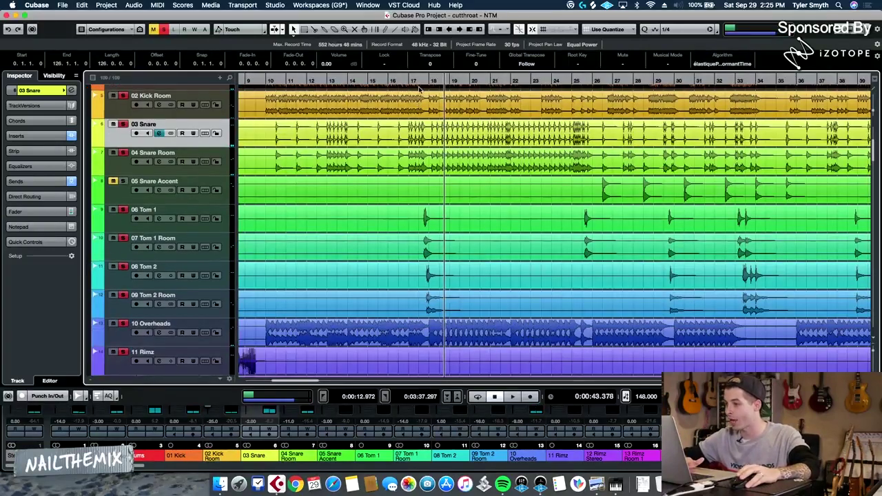
{"action": "left_click", "coordinate": [419, 87]}
{"action": "key", "text": "space"}
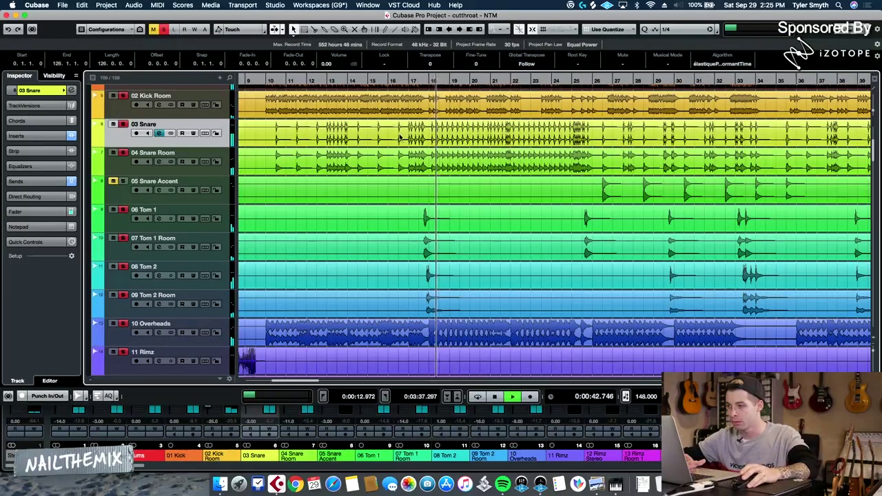
{"action": "left_click", "coordinate": [415, 78]}
{"action": "left_click", "coordinate": [224, 228]}
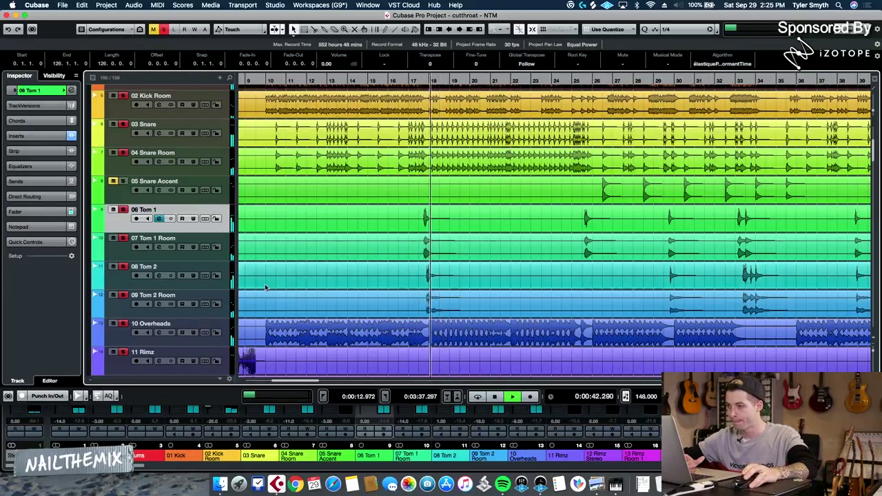
{"action": "key", "text": "space"}
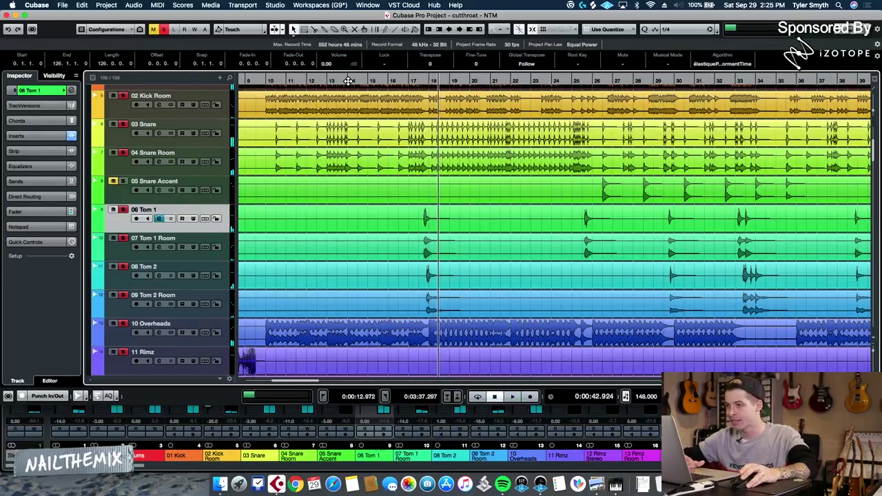
- Play the drums from about bar 14, inspect the Virtual Mix Rack insert on 06 Tom 1 and close it
{"action": "left_click", "coordinate": [350, 81]}
{"action": "scroll", "coordinate": [276, 241], "scroll_direction": "up", "scroll_amount": 3}
{"action": "key", "text": "space"}
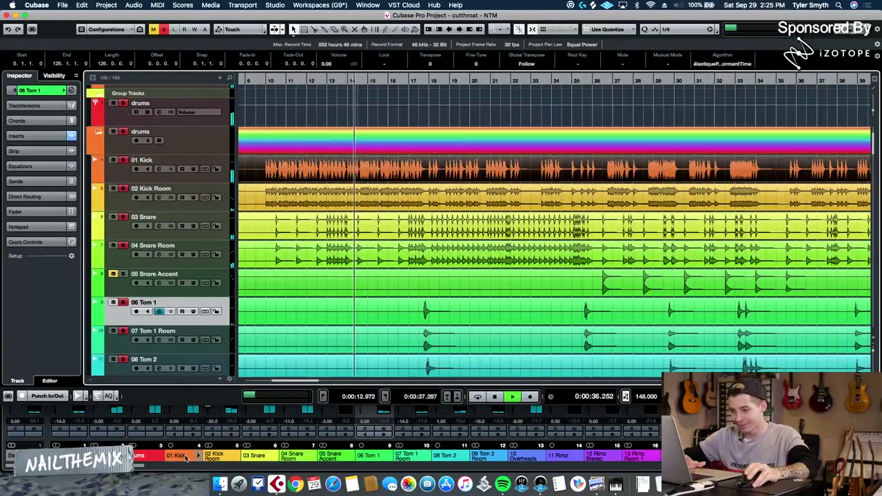
{"action": "left_click", "coordinate": [185, 458]}
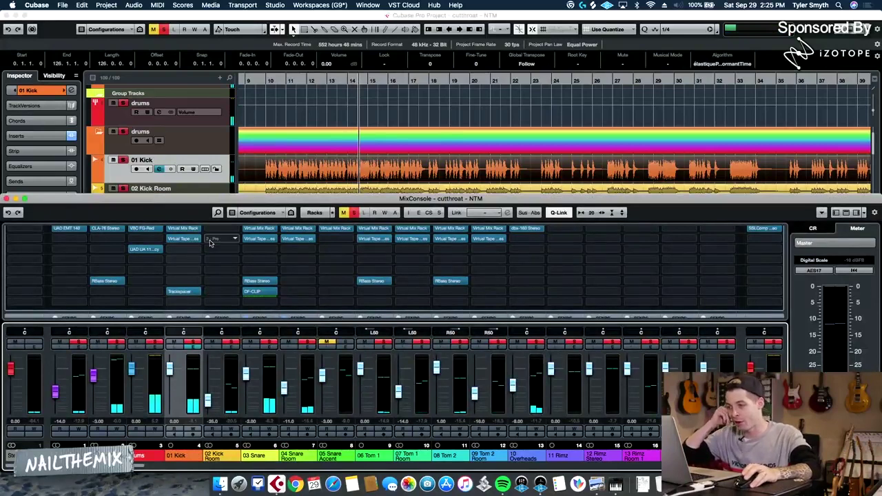
{"action": "double_click", "coordinate": [374, 229]}
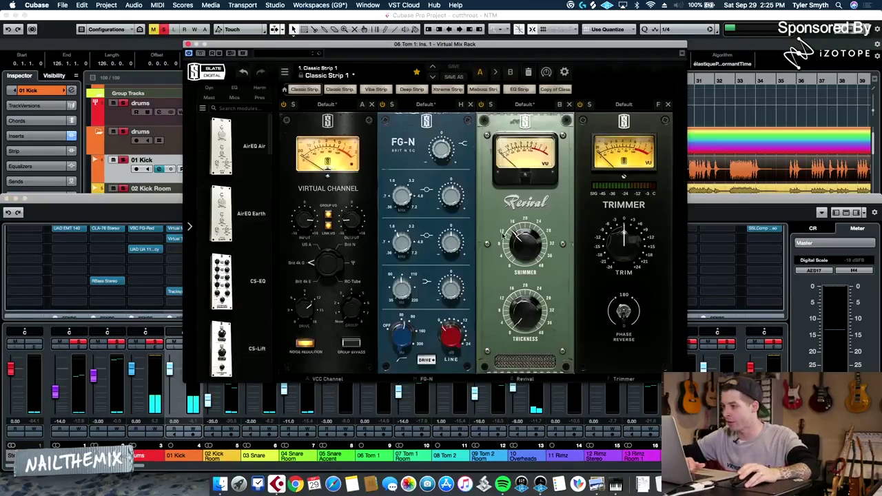
{"action": "left_click_drag", "start_coordinate": [375, 44], "coordinate": [683, 104]}
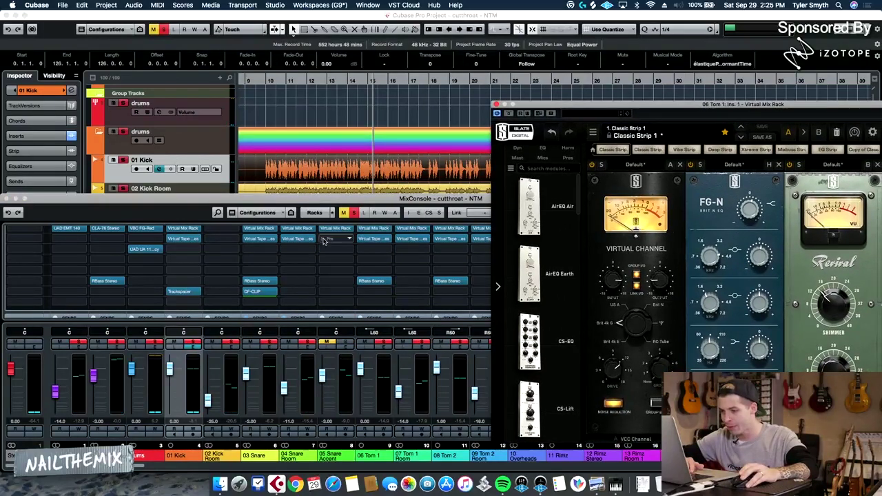
{"action": "left_click", "coordinate": [377, 228]}
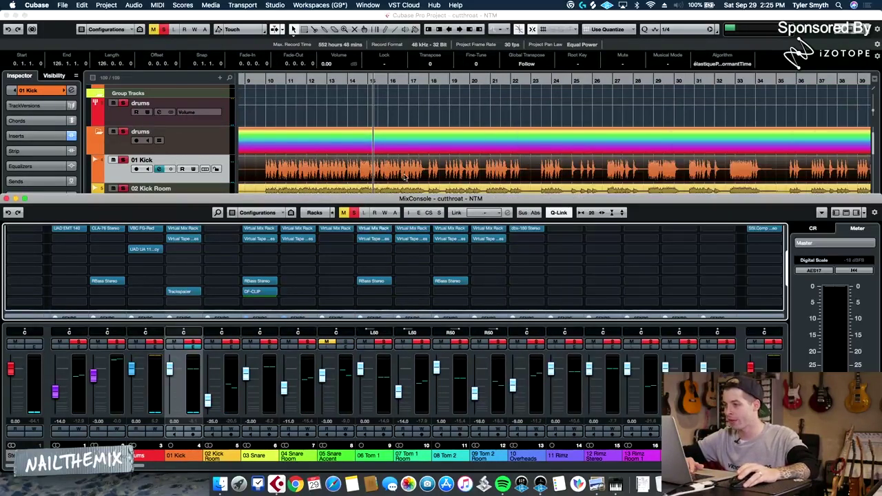
- Play the drums through the tom fill at about bar 18 with the tom and overhead tracks in view
{"action": "key", "text": "space"}
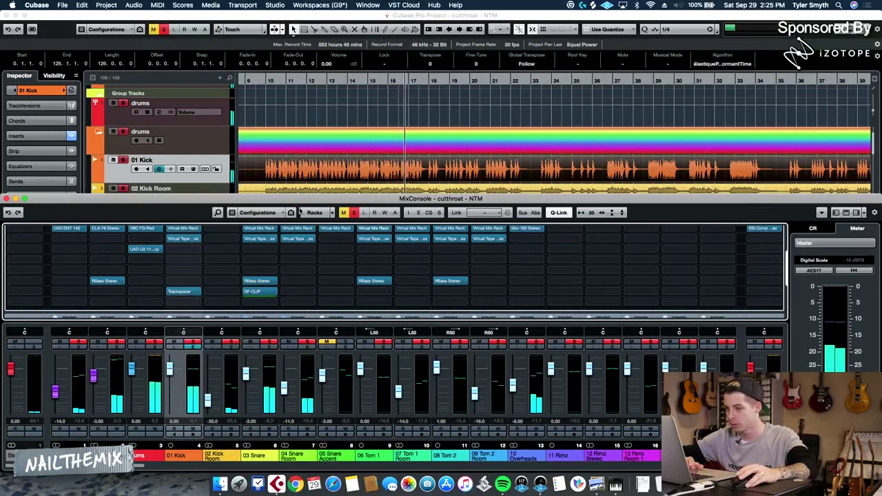
{"action": "scroll", "coordinate": [372, 172], "scroll_direction": "down", "scroll_amount": 1}
{"action": "scroll", "coordinate": [370, 169], "scroll_direction": "down", "scroll_amount": 8}
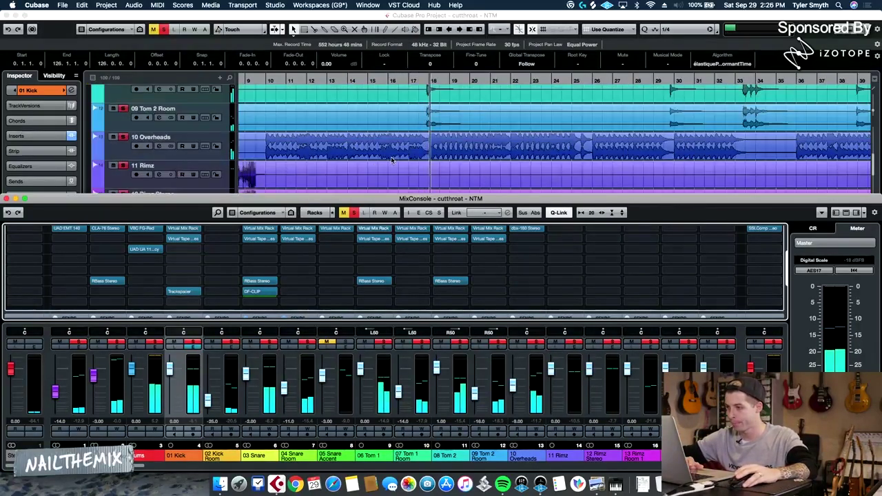
- Select the 10 Overheads track and bring its channel inserts into view in the MixConsole
{"action": "key", "text": "F3"}
{"action": "scroll", "coordinate": [222, 288], "scroll_direction": "up", "scroll_amount": 5}
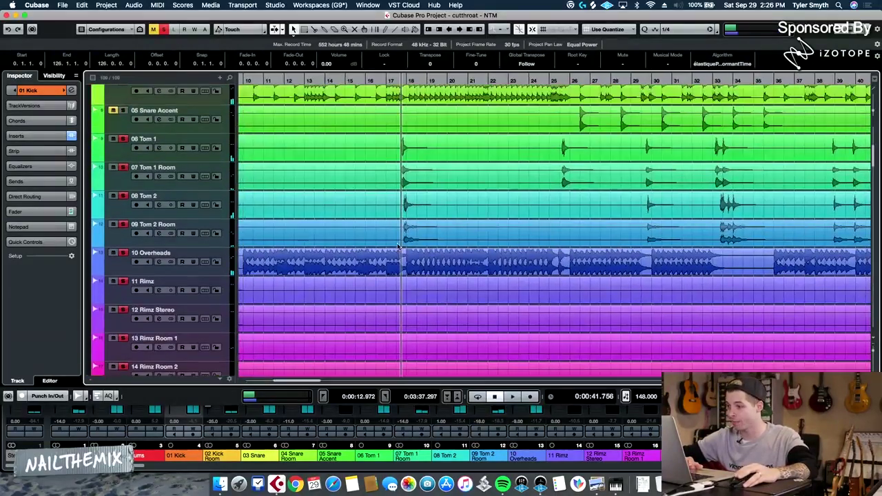
{"action": "left_click", "coordinate": [223, 288]}
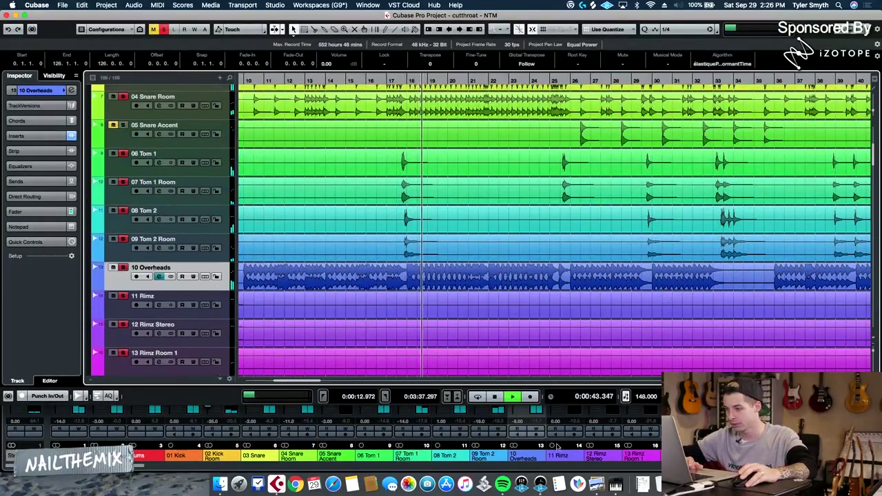
{"action": "key", "text": "F3"}
{"action": "scroll", "coordinate": [545, 261], "scroll_direction": "down", "scroll_amount": 2}
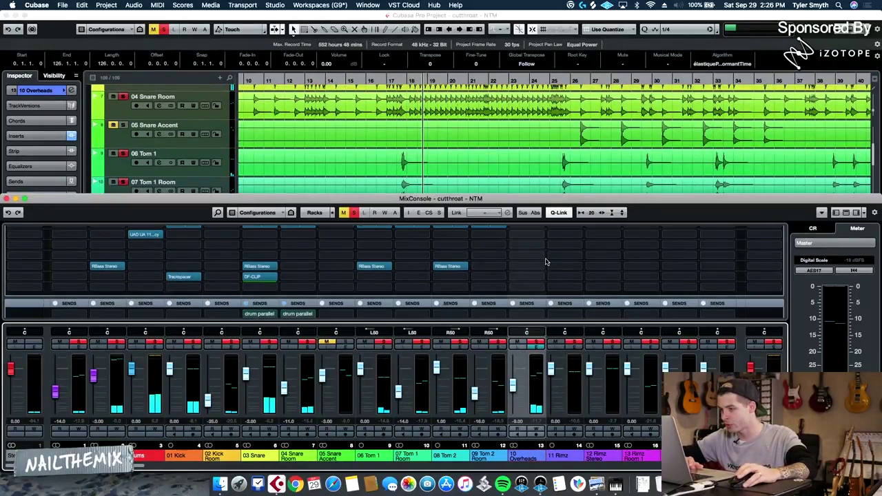
{"action": "scroll", "coordinate": [545, 261], "scroll_direction": "up", "scroll_amount": 3}
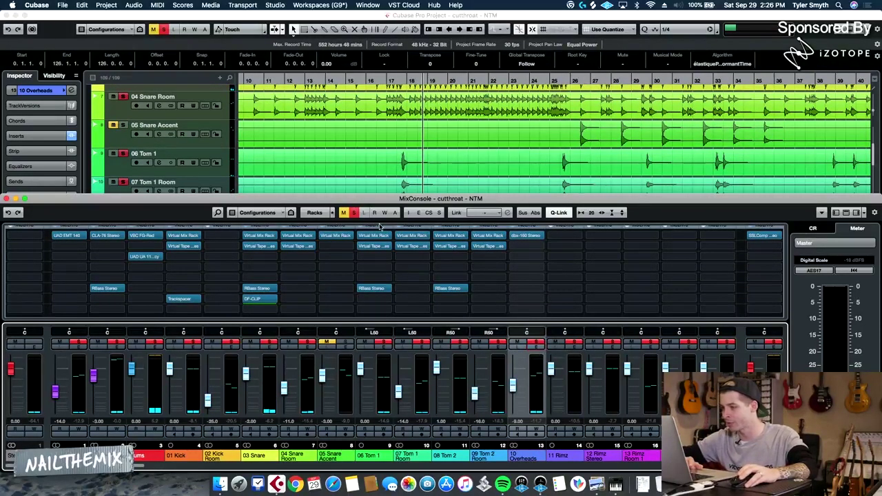
- Play from about bar 17 and apply a low cut at about 370 Hz in the 10 Overheads channel EQ
{"action": "left_click", "coordinate": [538, 349]}
{"action": "left_click_drag", "start_coordinate": [298, 124], "coordinate": [391, 121]}
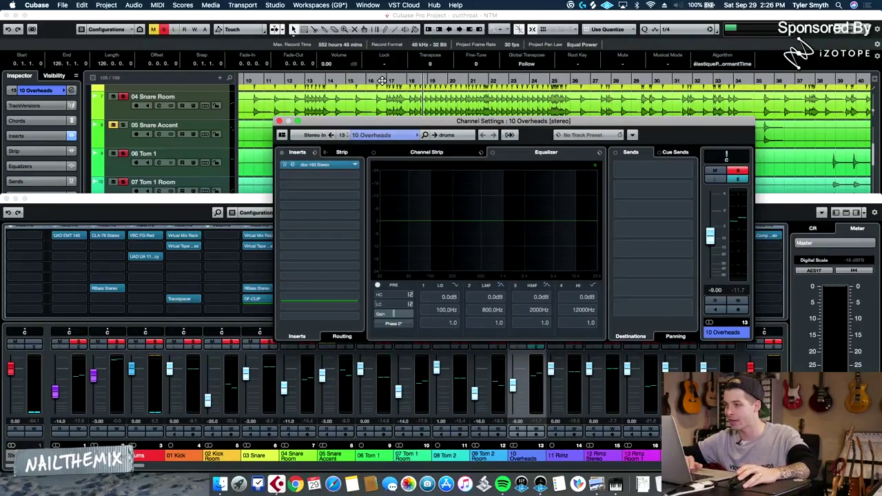
{"action": "left_click", "coordinate": [379, 79]}
{"action": "left_click", "coordinate": [531, 438]}
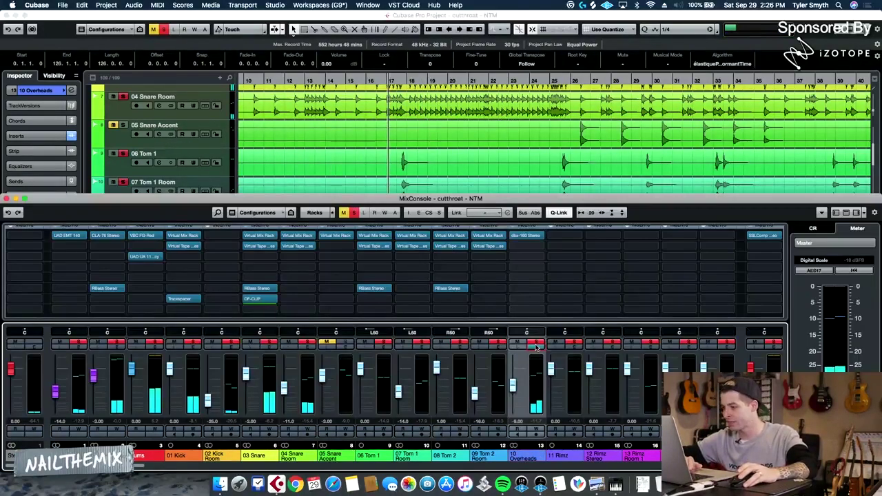
{"action": "left_click", "coordinate": [536, 347]}
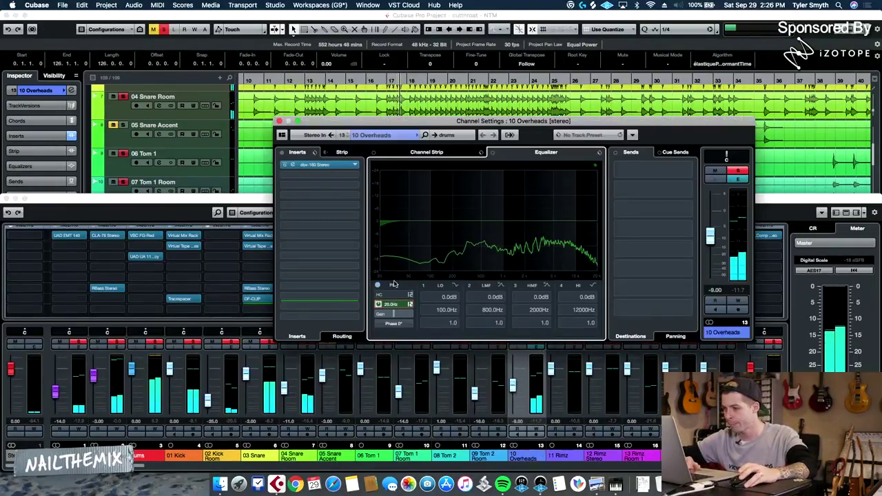
{"action": "left_click_drag", "start_coordinate": [395, 283], "coordinate": [423, 213]}
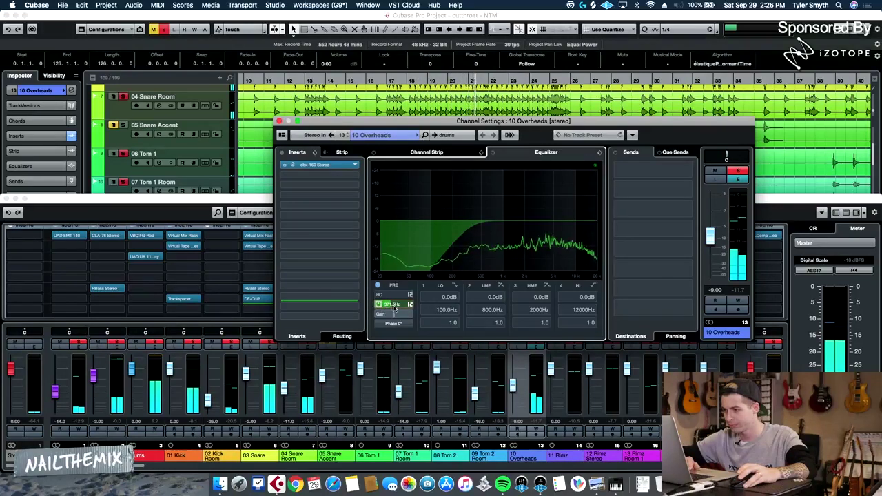
{"action": "left_click_drag", "start_coordinate": [394, 306], "coordinate": [399, 299]}
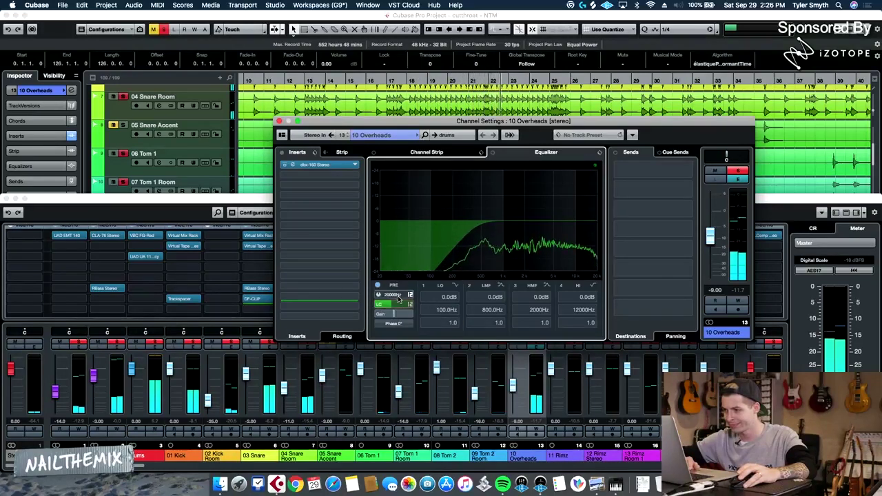
- Inspect the dbx-160 Stereo insert on 10 Overheads, close it and set the playback position to about bar 13
{"action": "double_click", "coordinate": [293, 165]}
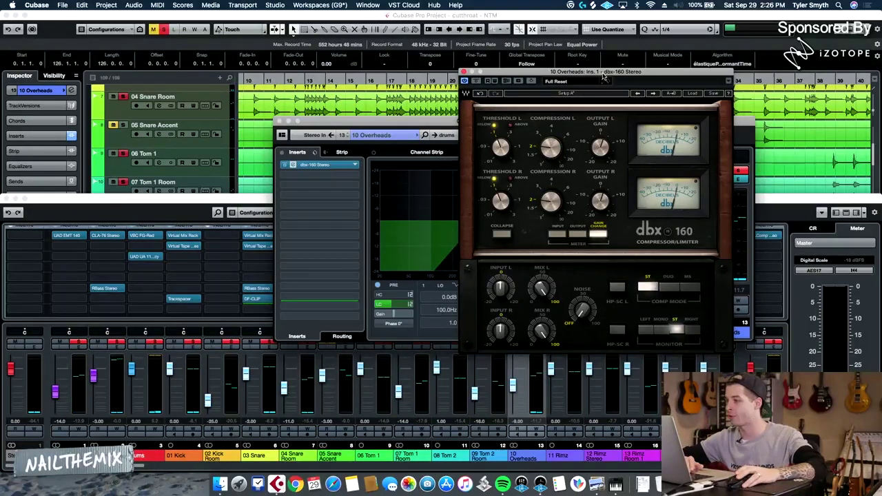
{"action": "left_click_drag", "start_coordinate": [603, 77], "coordinate": [624, 79]}
{"action": "left_click", "coordinate": [306, 81]}
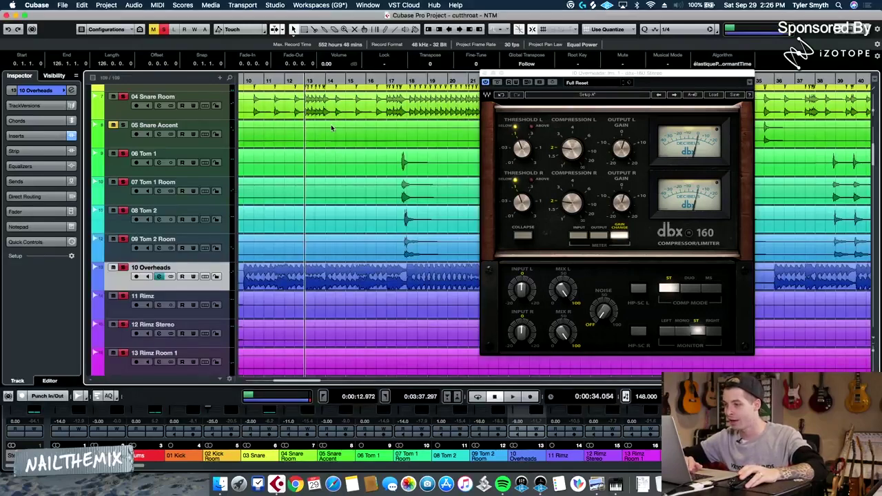
{"action": "scroll", "coordinate": [331, 127], "scroll_direction": "up", "scroll_amount": 2}
{"action": "left_click", "coordinate": [484, 73]}
- Start playback and copy the Virtual Mix Rack from 09 Tom 2 Room to the second insert slot of 10 Overheads
{"action": "scroll", "coordinate": [424, 152], "scroll_direction": "up", "scroll_amount": 2}
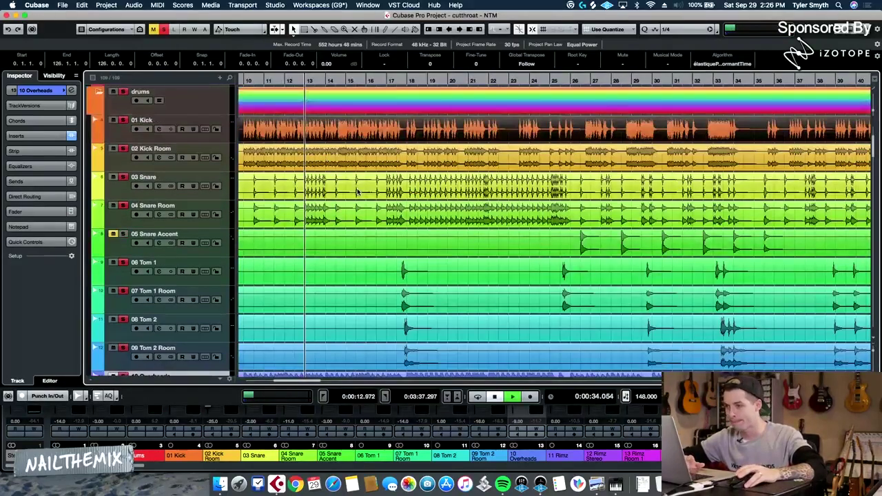
{"action": "key", "text": "space"}
{"action": "scroll", "coordinate": [359, 205], "scroll_direction": "down", "scroll_amount": 2}
{"action": "key", "text": "F3"}
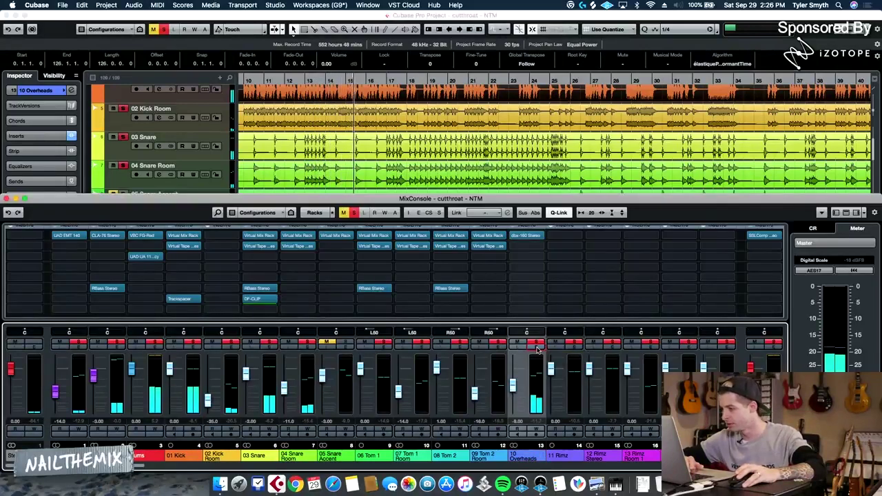
{"action": "left_click_drag", "start_coordinate": [488, 235], "coordinate": [526, 245]}
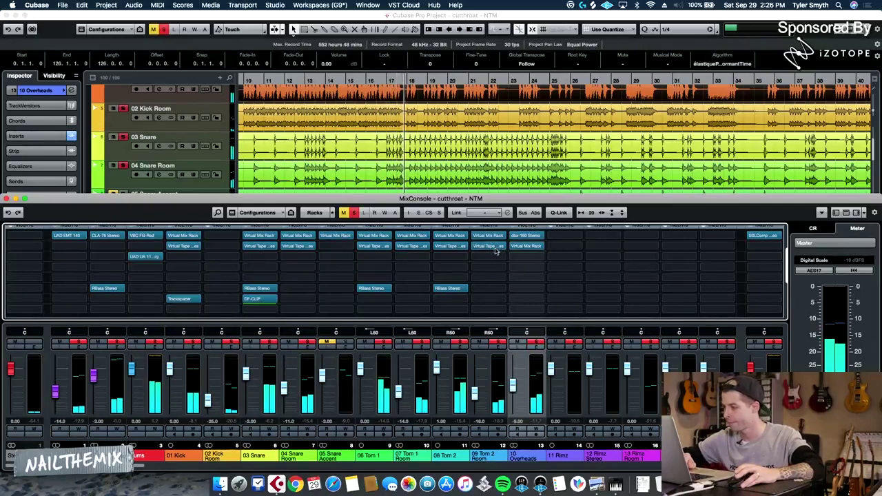
- In the 10 Overheads Virtual Mix Rack, bypass Revival, set the linked Virtual Channel input to +7.28 dB during playback and close it
{"action": "left_click", "coordinate": [528, 246]}
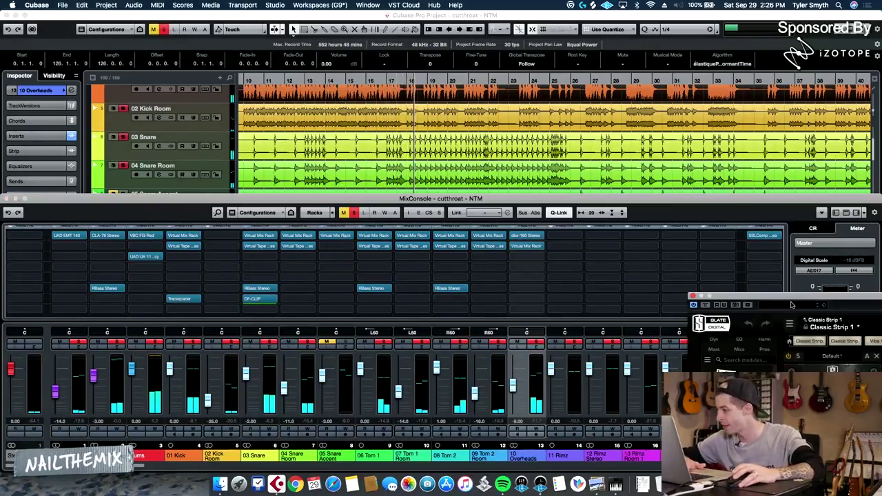
{"action": "left_click_drag", "start_coordinate": [791, 304], "coordinate": [226, 57]}
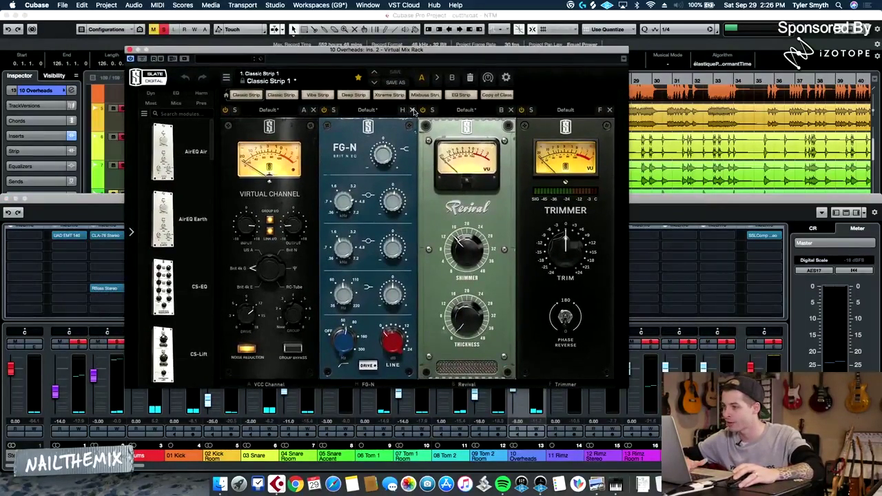
{"action": "left_click", "coordinate": [424, 110]}
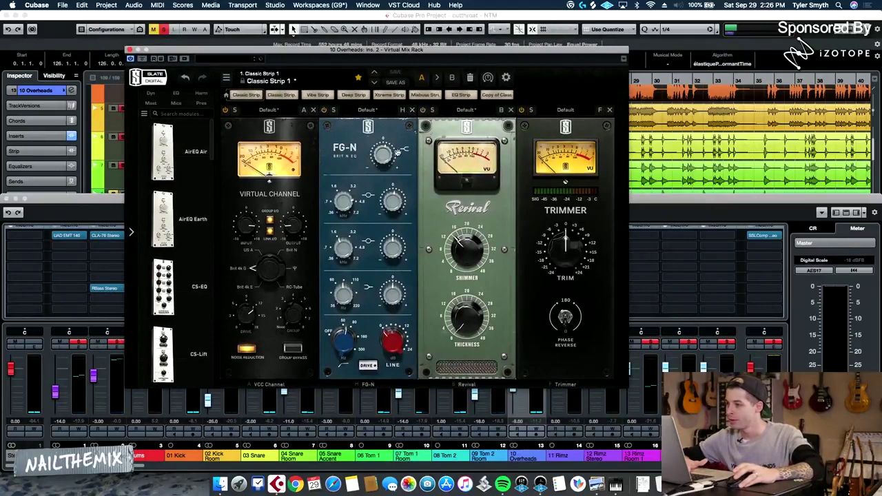
{"action": "key", "text": "space"}
{"action": "left_click_drag", "start_coordinate": [255, 232], "coordinate": [248, 241]}
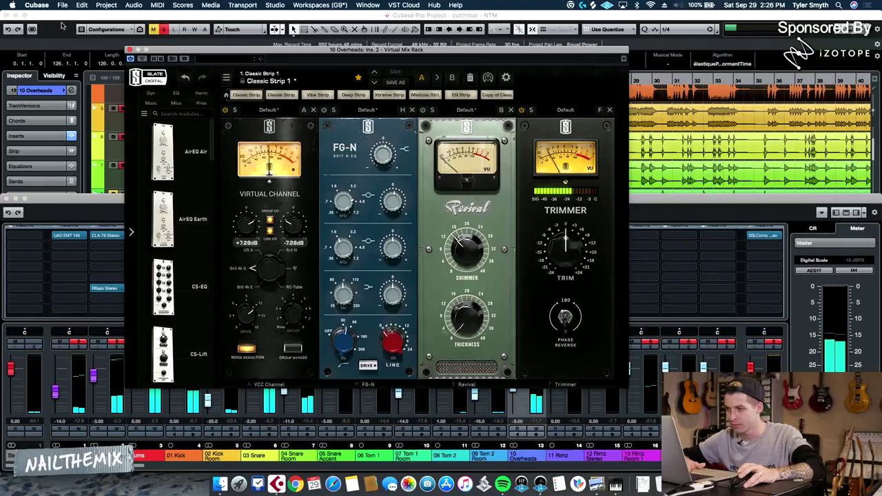
{"action": "left_click", "coordinate": [129, 51]}
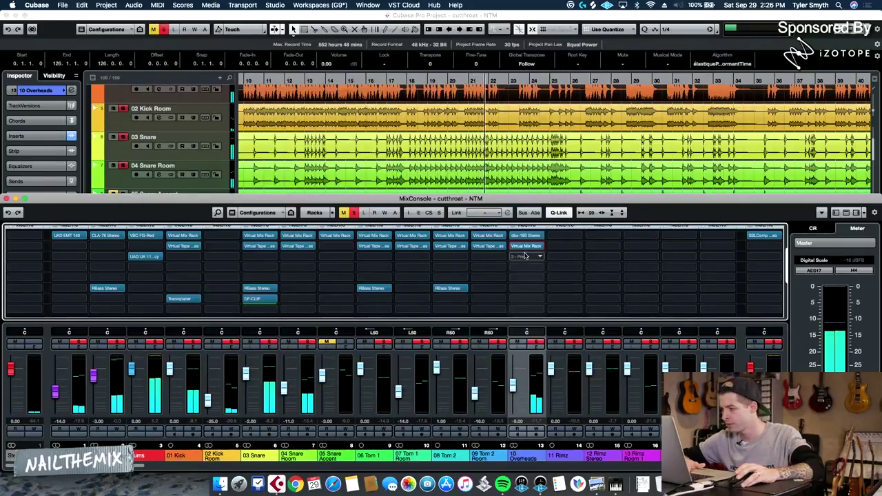
- Try a copy of 09 Tom 2 Room's Virtual Tape Machines on the third insert slot of 10 Overheads
{"action": "left_click_drag", "start_coordinate": [487, 247], "coordinate": [526, 259]}
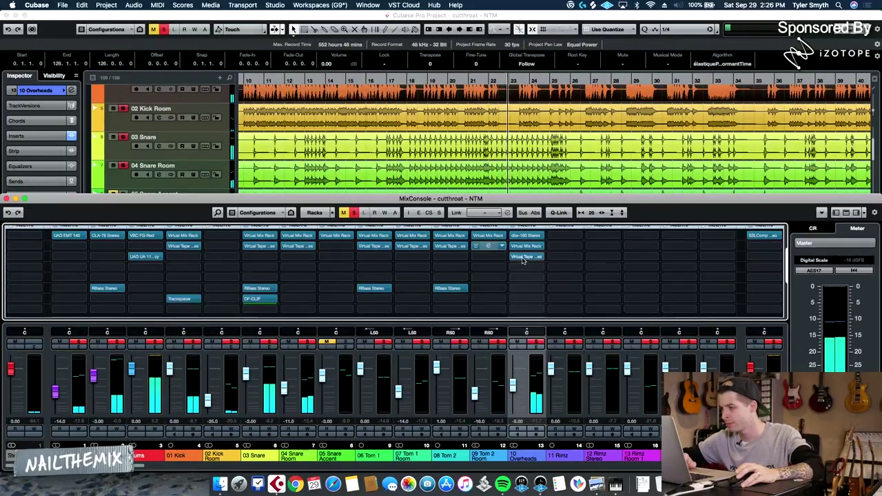
{"action": "left_click", "coordinate": [527, 257]}
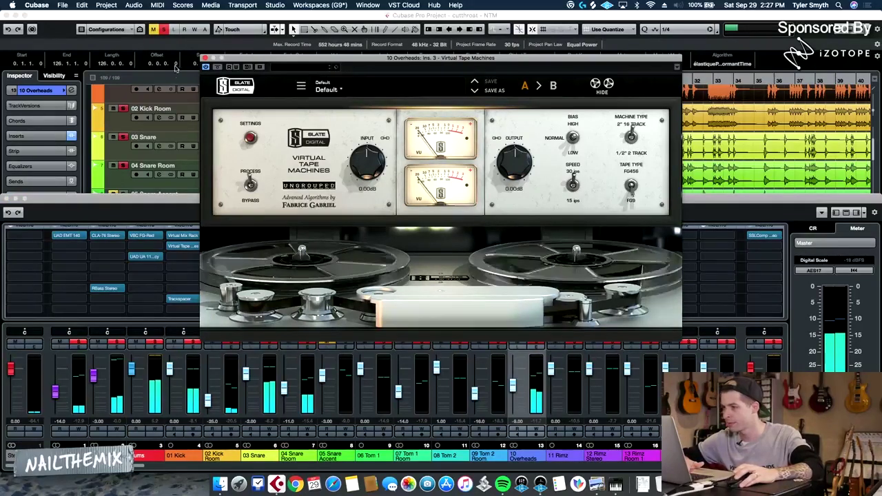
{"action": "left_click", "coordinate": [205, 59]}
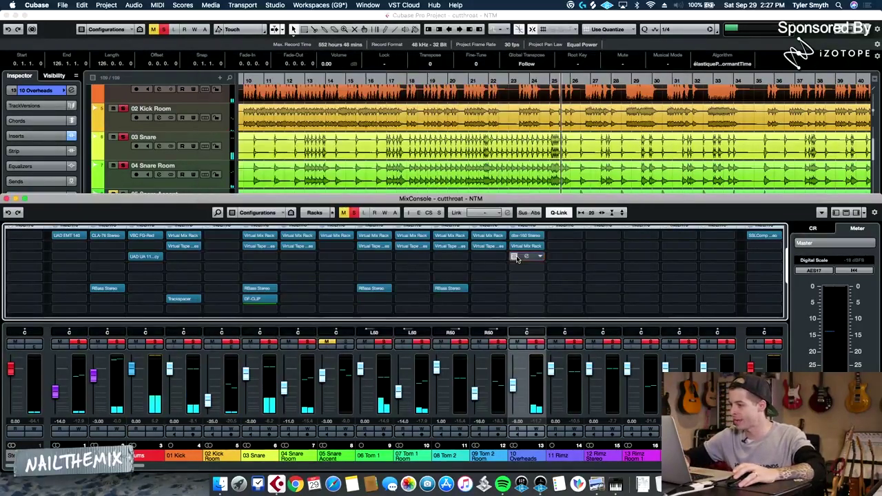
- Play the drums from about bar 13 in the project view to check the overheads in the drum mix
{"action": "left_click", "coordinate": [396, 150]}
{"action": "left_click", "coordinate": [397, 151]}
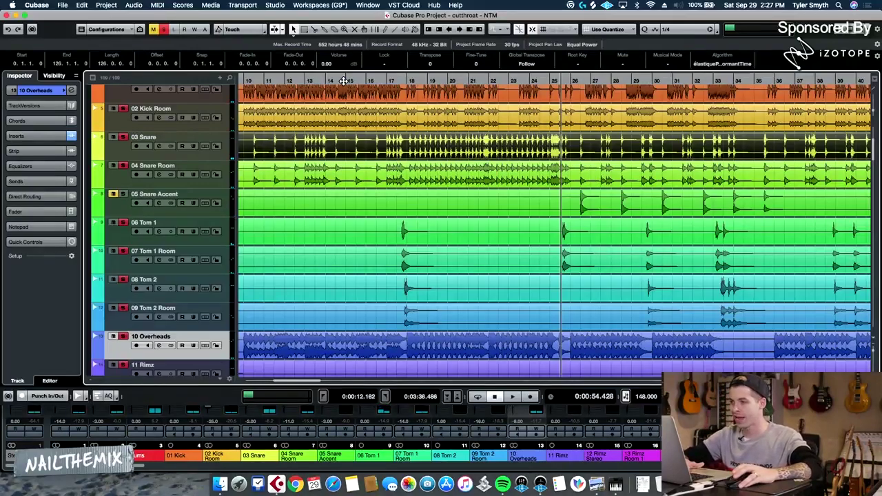
{"action": "left_click_drag", "start_coordinate": [338, 78], "coordinate": [307, 78]}
{"action": "key", "text": "space"}
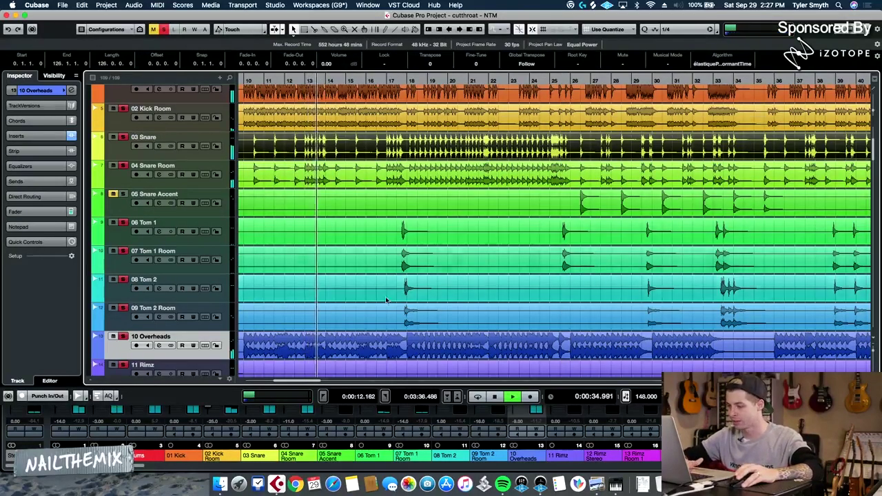
{"action": "scroll", "coordinate": [197, 203], "scroll_direction": "up", "scroll_amount": 2}
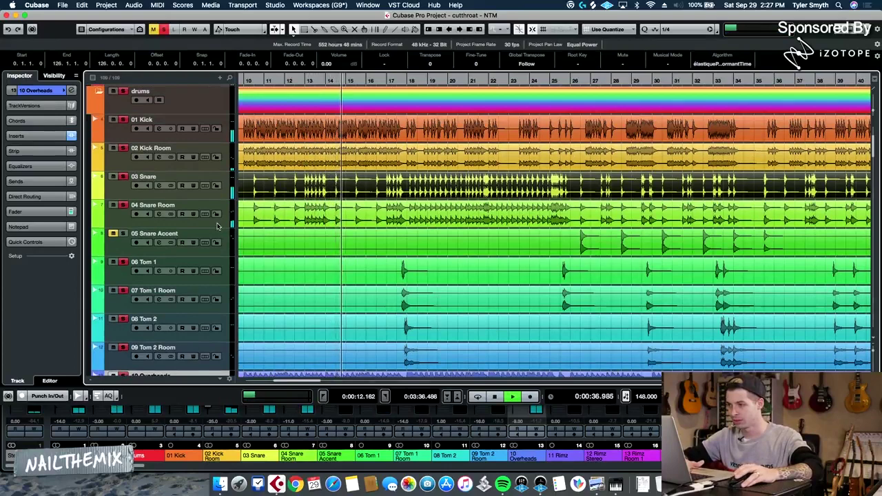
- Select the 03 Snare track and open its RBass Stereo and DF-CLIP inserts
{"action": "left_click", "coordinate": [195, 195]}
{"action": "key", "text": "F3"}
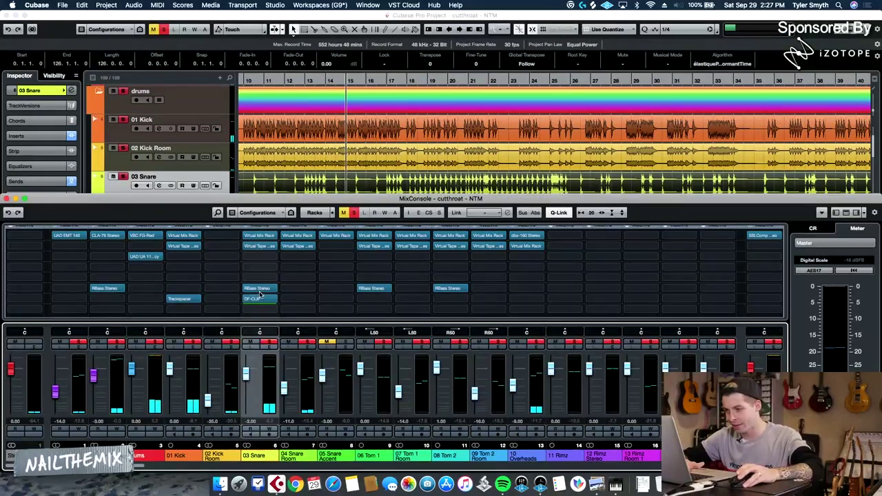
{"action": "left_click", "coordinate": [255, 287]}
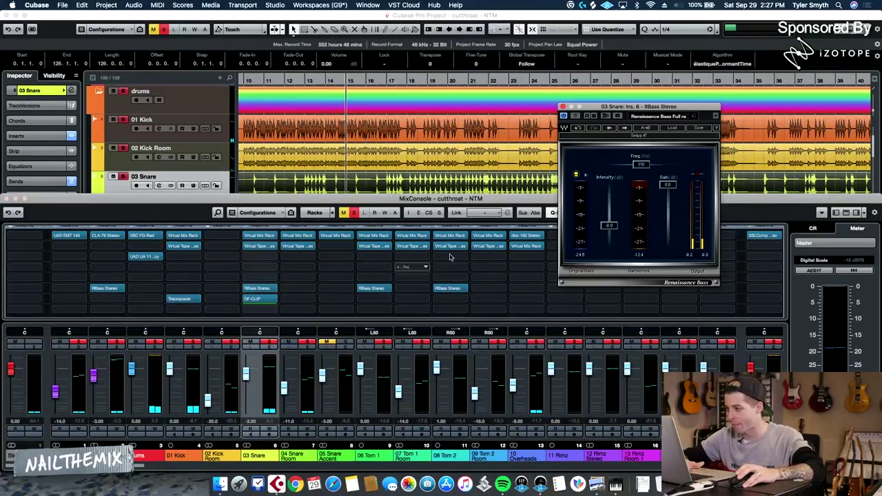
{"action": "left_click", "coordinate": [256, 297]}
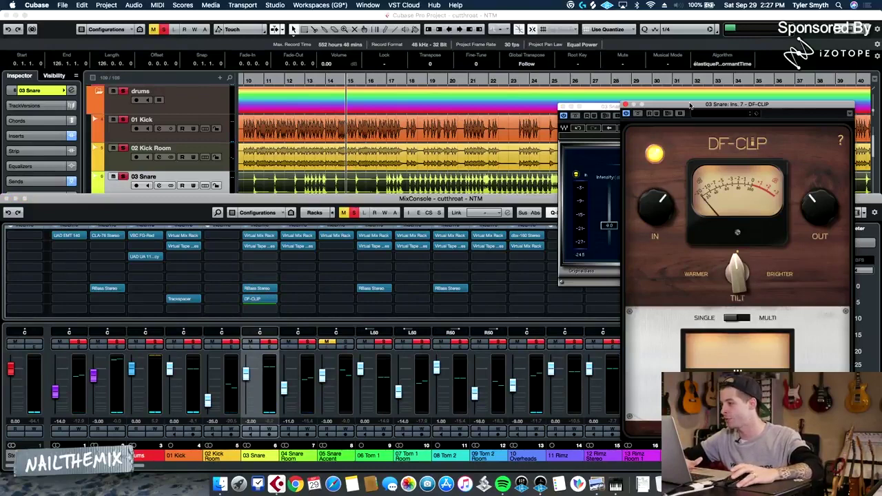
{"action": "left_click_drag", "start_coordinate": [690, 105], "coordinate": [456, 67]}
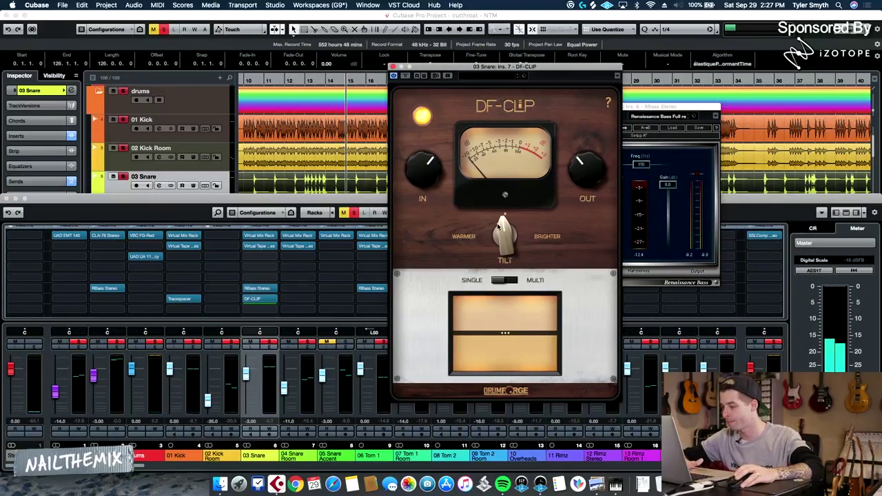
- Set the DF-CLIP tilt on 03 Snare to -0.20 during playback and close both snare plug-in windows
{"action": "key", "text": "space"}
{"action": "mouse_move", "coordinate": [502, 235]}
{"action": "left_click_drag", "start_coordinate": [500, 236], "coordinate": [498, 228]}
{"action": "left_click_drag", "start_coordinate": [496, 228], "coordinate": [495, 230]}
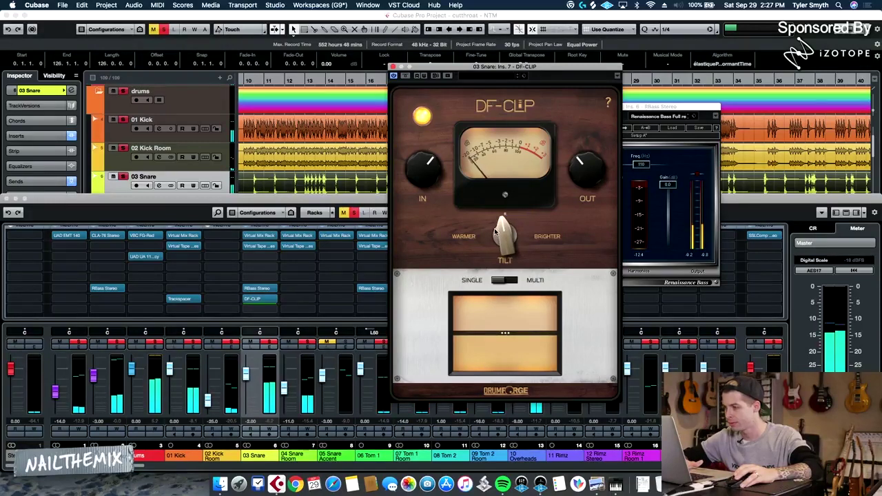
{"action": "scroll", "coordinate": [496, 231], "scroll_direction": "down", "scroll_amount": 2}
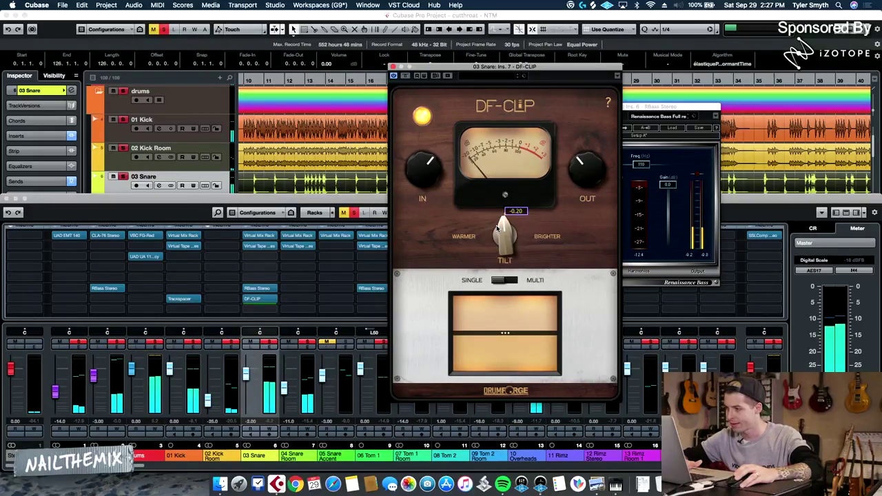
{"action": "left_click", "coordinate": [392, 67]}
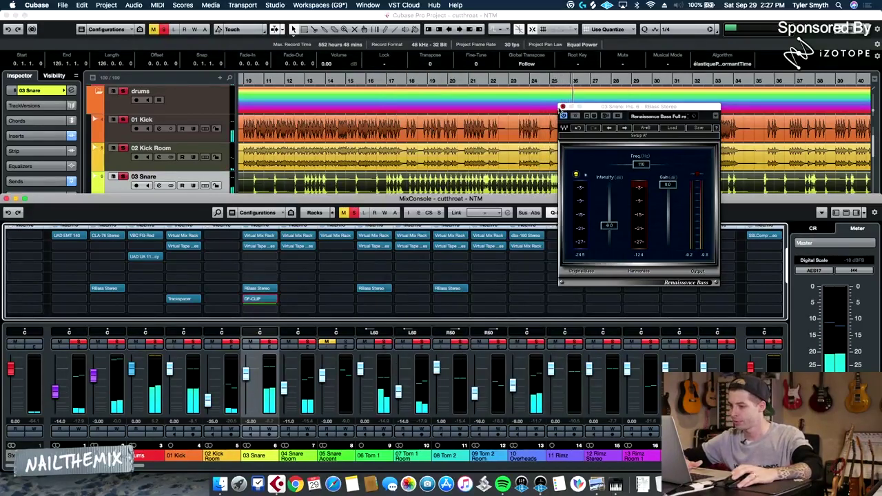
{"action": "left_click", "coordinate": [563, 107]}
- Activate the high EQ band on 04 Snare Room, set its gain to 2.0 dB, and close the channel settings
{"action": "left_click", "coordinate": [306, 346]}
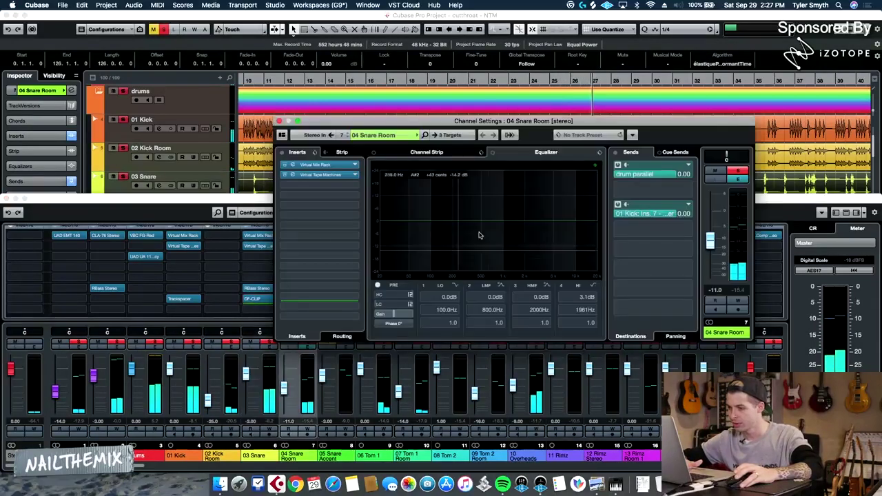
{"action": "left_click", "coordinate": [562, 286]}
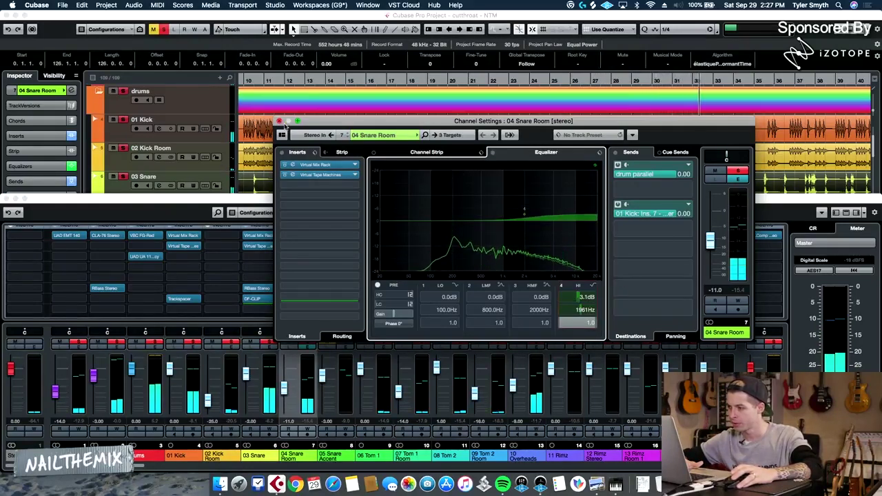
{"action": "type", "text": "2"}
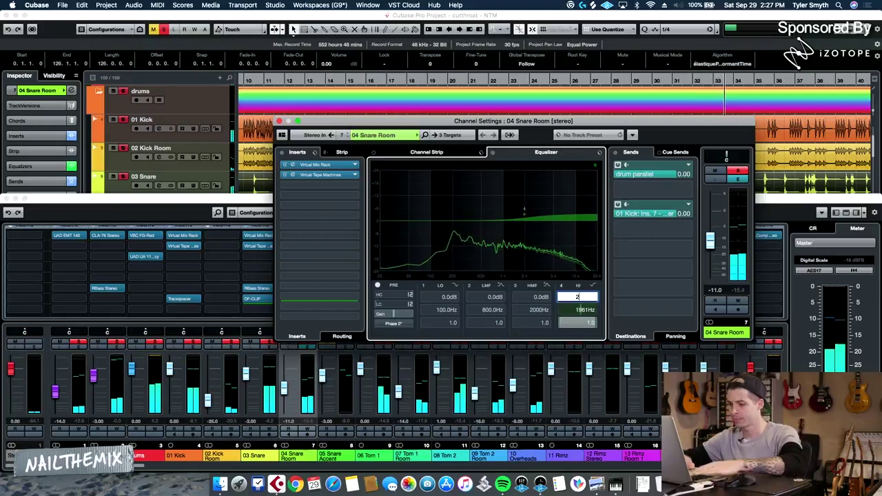
{"action": "key", "text": "Return"}
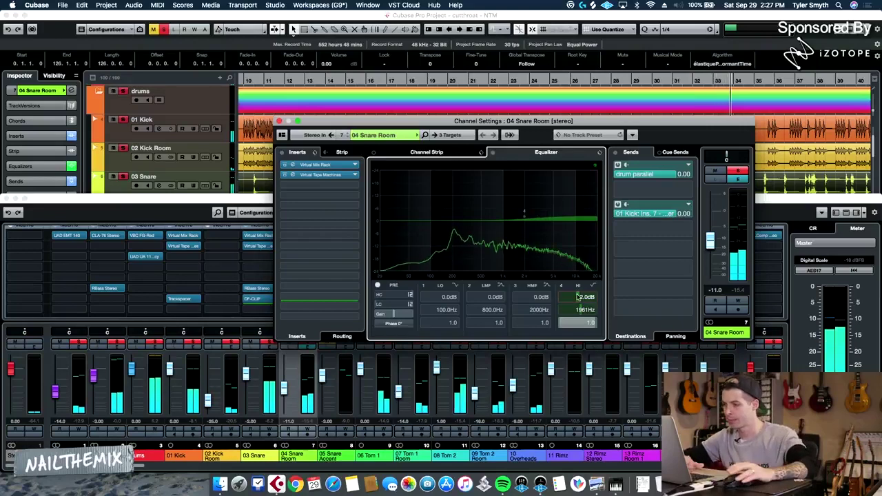
{"action": "left_click", "coordinate": [279, 121]}
- Raise the 04 Snare Room fader to -10.1 dB in the mixer while playing the drums from about bar 17
{"action": "left_click", "coordinate": [388, 81]}
{"action": "scroll", "coordinate": [362, 193], "scroll_direction": "up", "scroll_amount": 3}
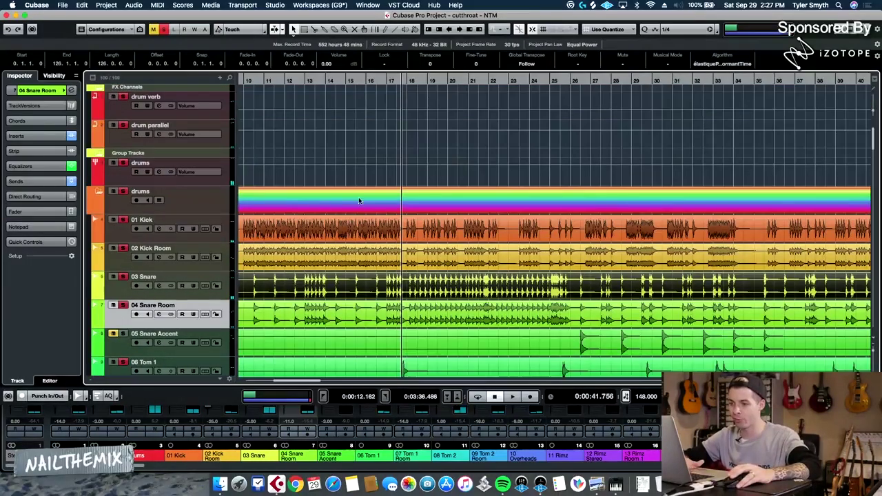
{"action": "left_click", "coordinate": [292, 453]}
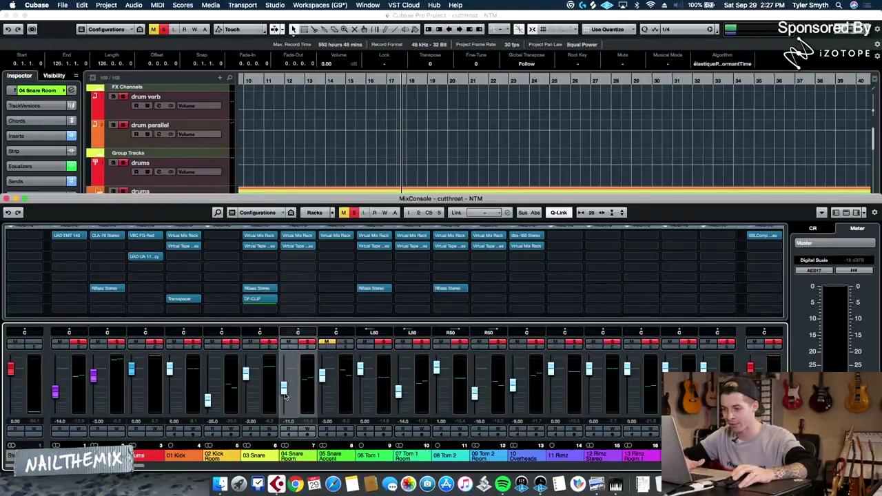
{"action": "key", "text": "space"}
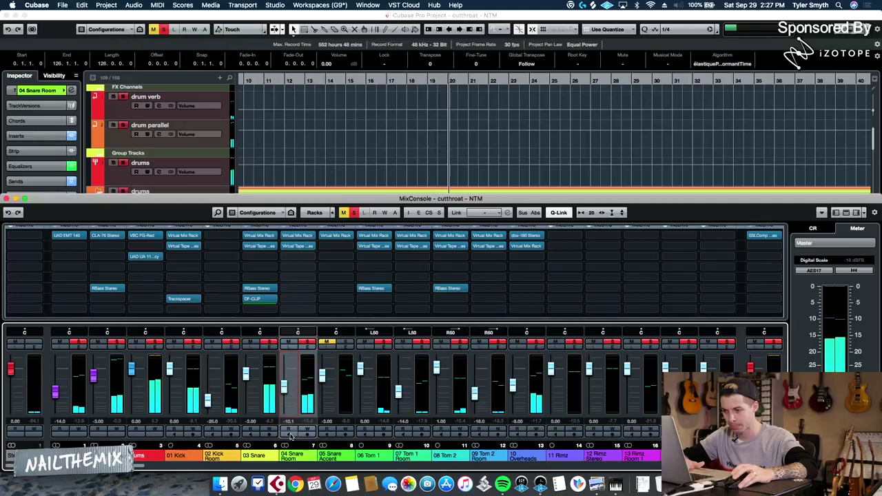
{"action": "left_click", "coordinate": [319, 139]}
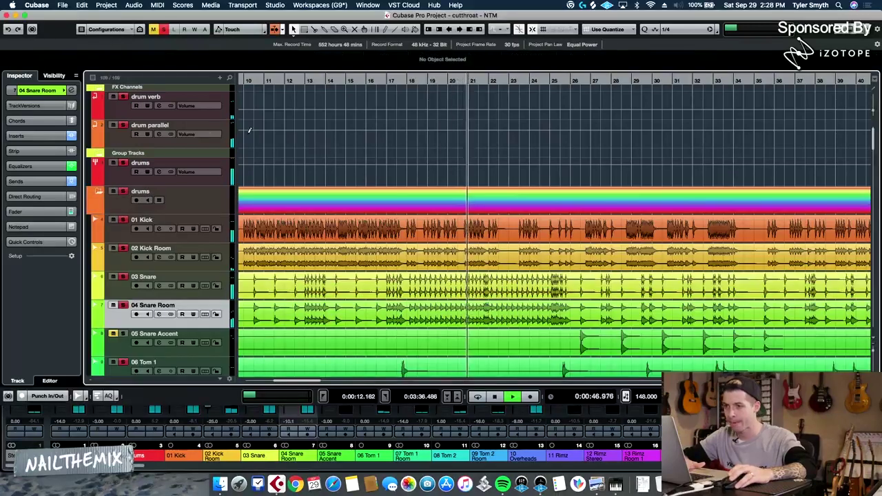
- Try the drum parallel fader at 4.49 dB, bring it down to -1.73 dB, and replay the drums from about bar 13
{"action": "left_click", "coordinate": [165, 142]}
{"action": "left_click", "coordinate": [72, 90]}
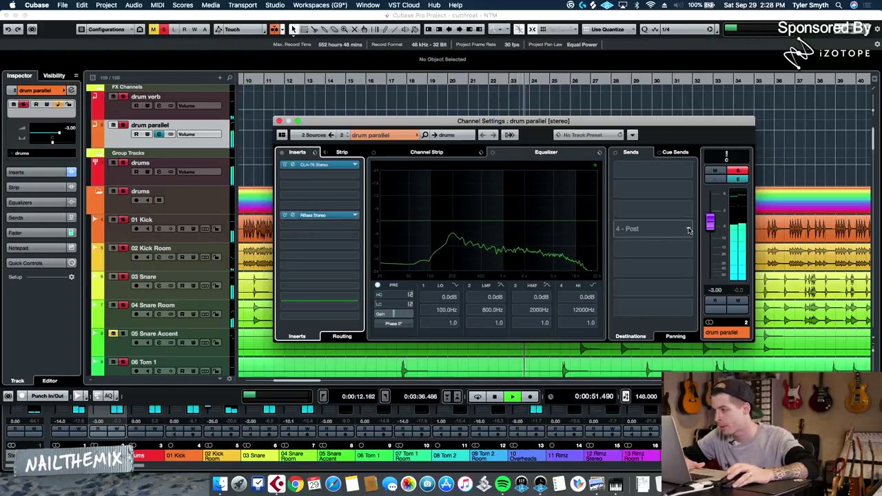
{"action": "left_click_drag", "start_coordinate": [709, 224], "coordinate": [709, 202]}
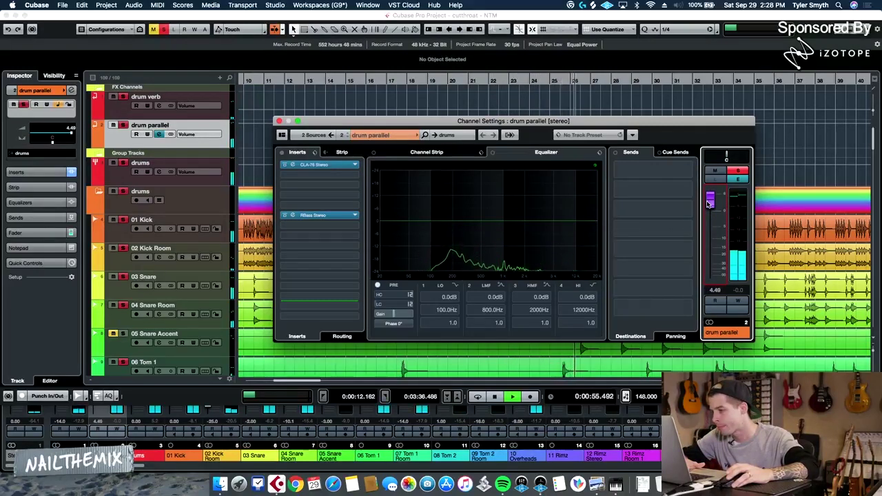
{"action": "mouse_move", "coordinate": [710, 201]}
{"action": "left_mouse_down"}
{"action": "mouse_move", "coordinate": [710, 254]}
{"action": "mouse_move", "coordinate": [709, 219]}
{"action": "left_mouse_up"}
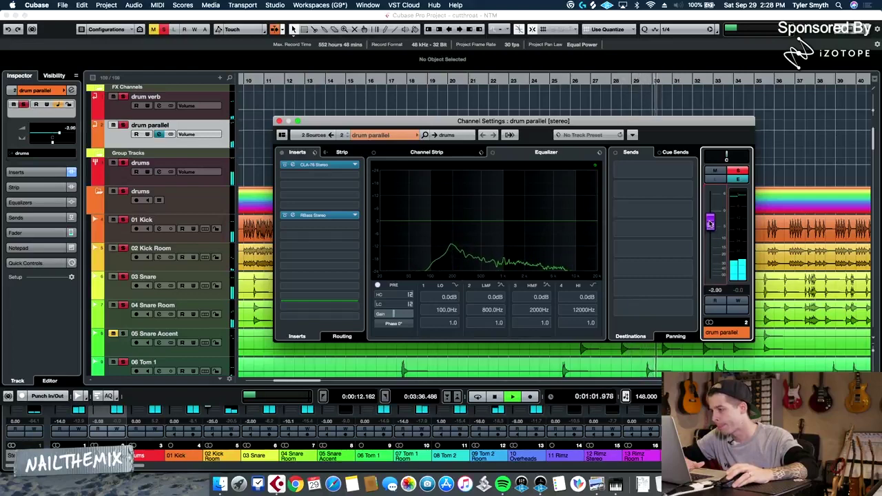
{"action": "left_click", "coordinate": [318, 81]}
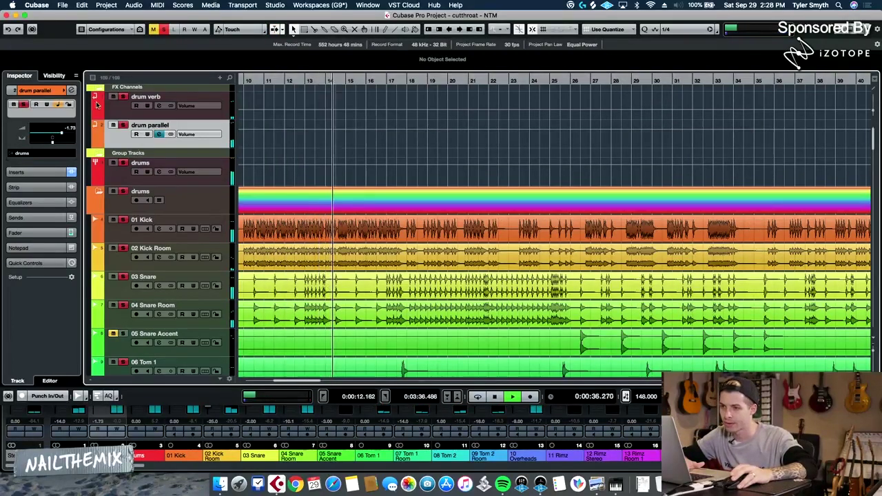
- Set the drum parallel channel's level to -6.00 dB in its channel settings during playback
{"action": "left_click", "coordinate": [71, 90]}
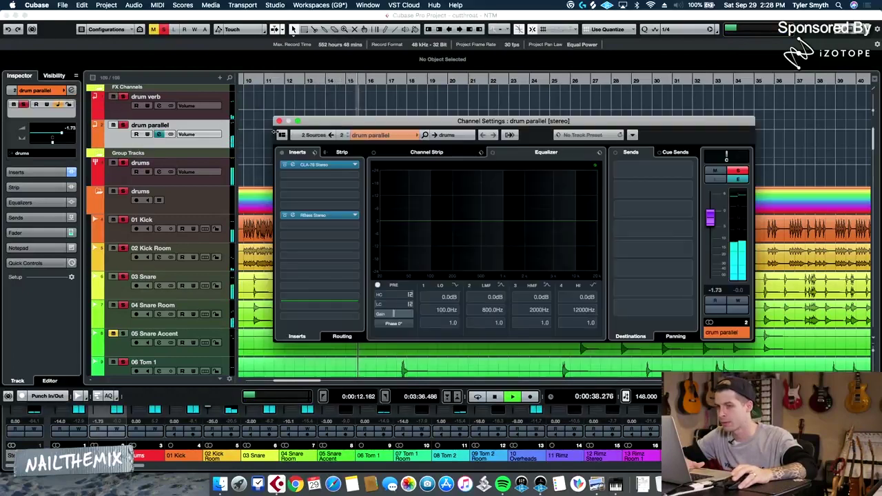
{"action": "left_click_drag", "start_coordinate": [710, 219], "coordinate": [713, 230]}
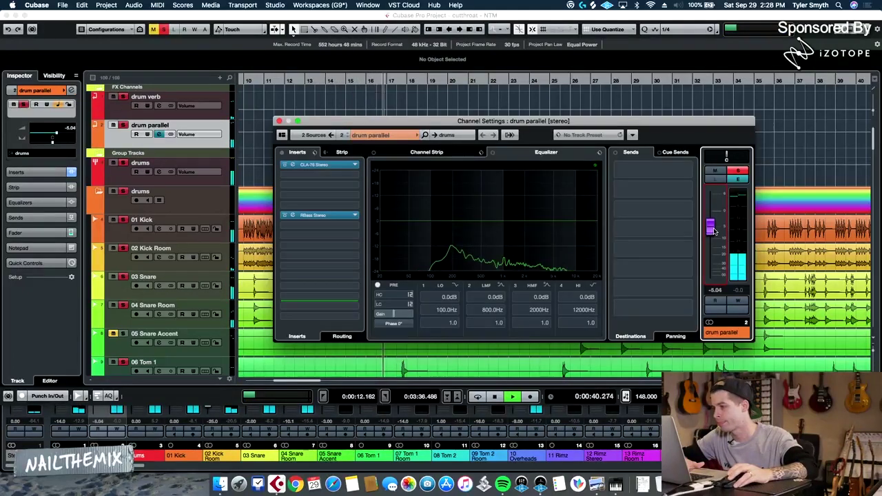
{"action": "double_click", "coordinate": [715, 290]}
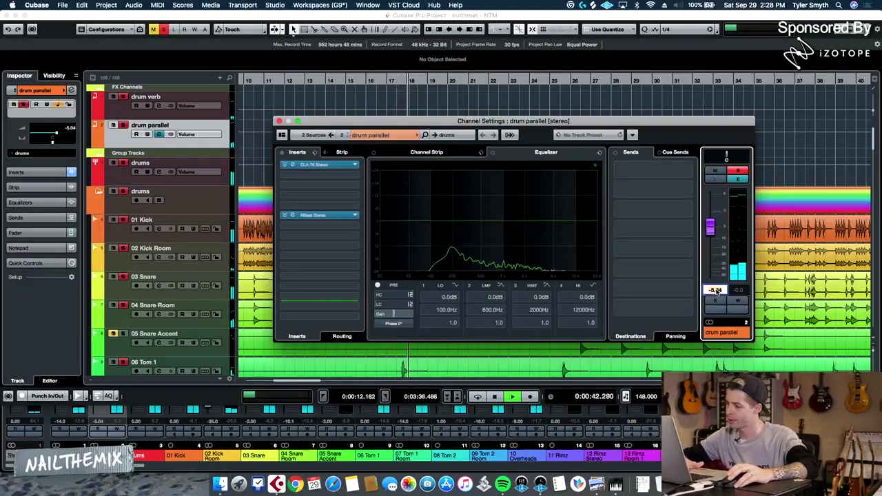
{"action": "type", "text": "-6"}
{"action": "key", "text": "Return"}
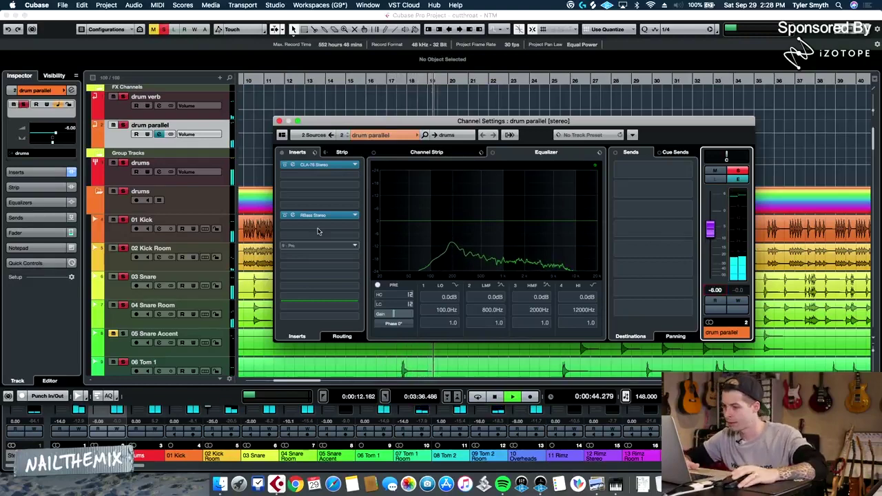
- Lower the intensity of the drum parallel channel's RBass Stereo to about -14.8 dB and close the plug-in and channel windows
{"action": "left_click", "coordinate": [297, 216]}
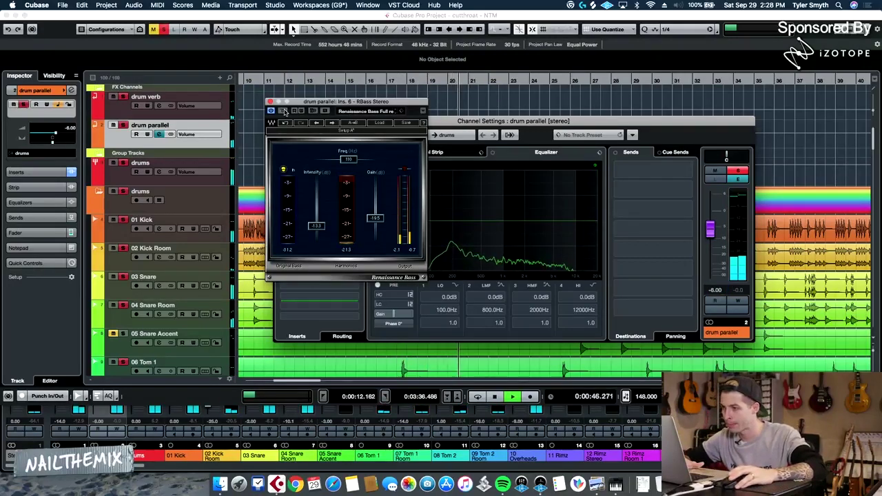
{"action": "left_click_drag", "start_coordinate": [316, 223], "coordinate": [316, 216]}
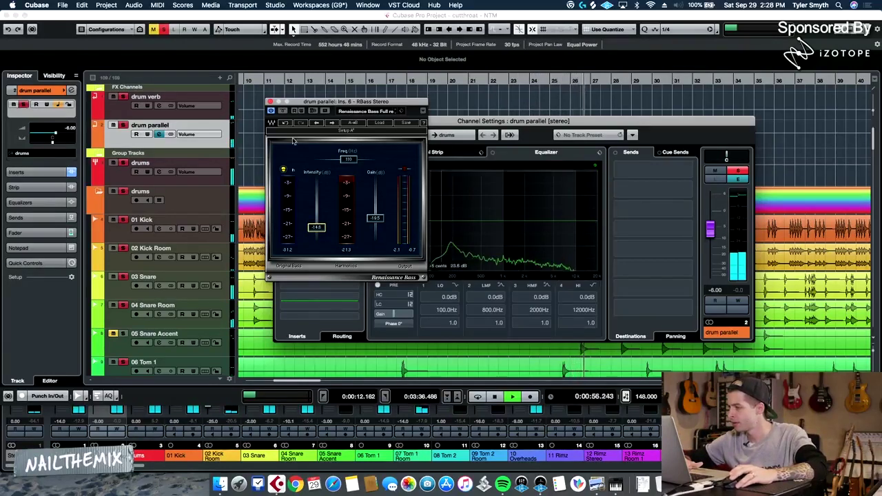
{"action": "left_click", "coordinate": [270, 102]}
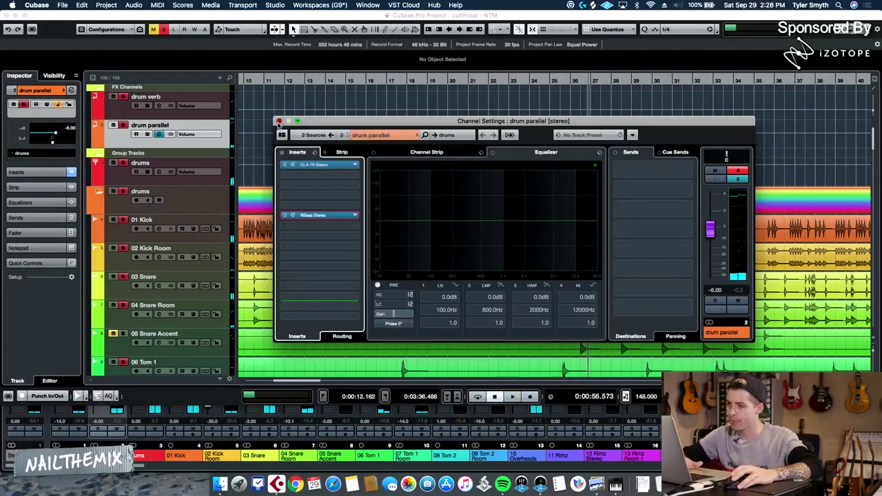
{"action": "left_click", "coordinate": [278, 121]}
- Unmute the 05 Snare Accent track and copy the 03 Snare channel's settings onto it in the mixer
{"action": "scroll", "coordinate": [323, 171], "scroll_direction": "down", "scroll_amount": 5}
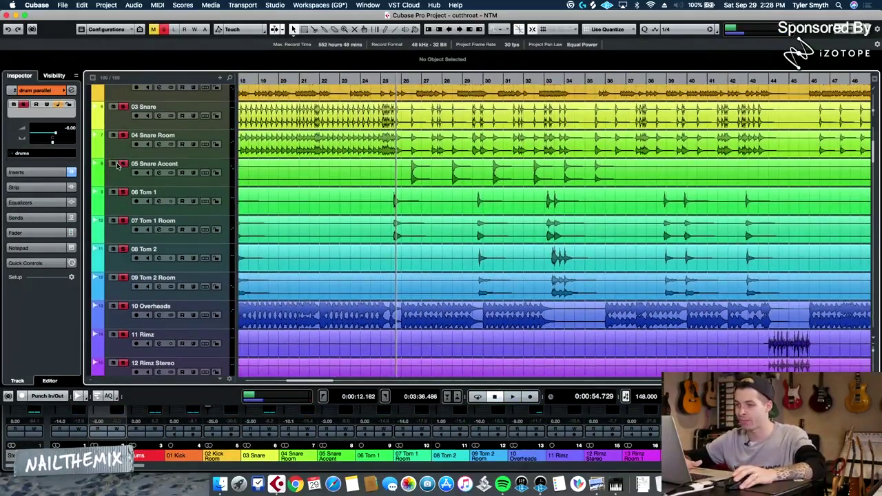
{"action": "left_click", "coordinate": [118, 165]}
{"action": "scroll", "coordinate": [361, 354], "scroll_direction": "right", "scroll_amount": 3}
{"action": "scroll", "coordinate": [361, 355], "scroll_direction": "up", "scroll_amount": 1}
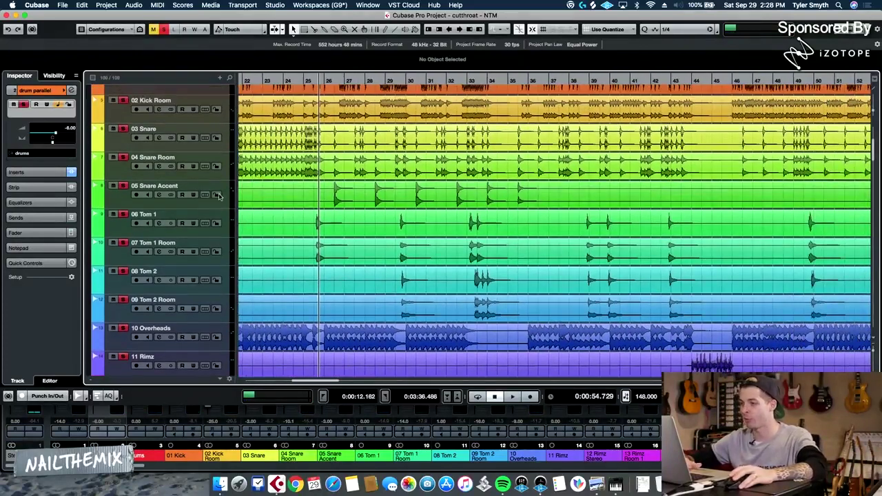
{"action": "key", "text": "F3"}
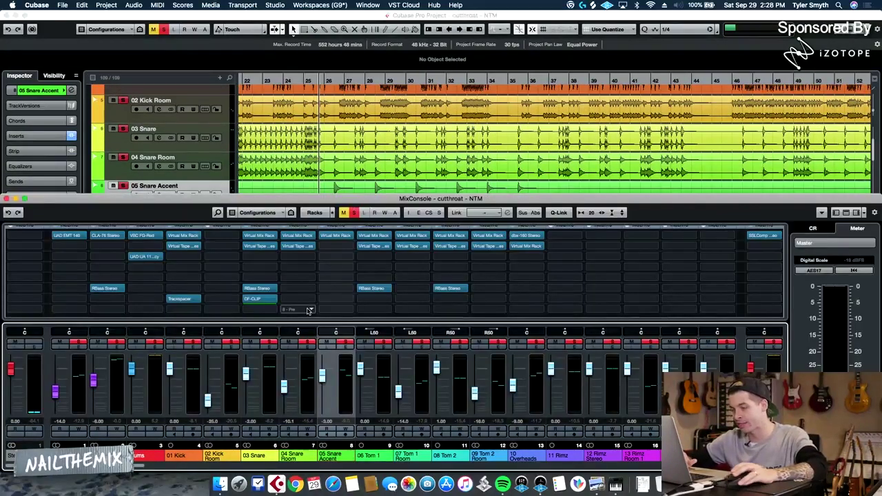
{"action": "key", "text": "shift+alt"}
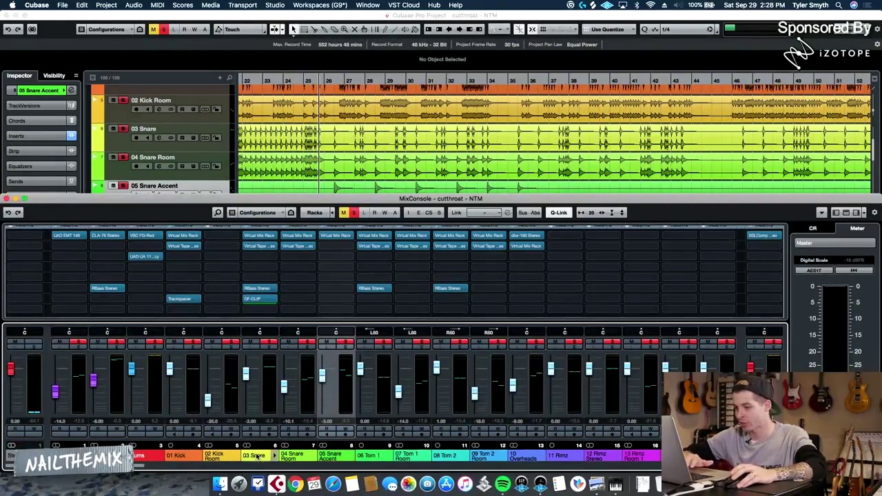
{"action": "left_click", "coordinate": [259, 464]}
{"action": "left_click", "coordinate": [326, 457]}
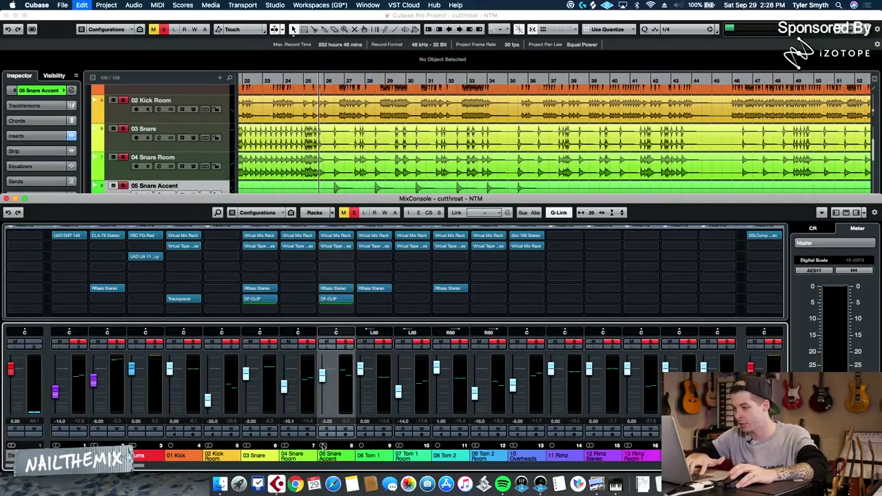
- Bypass the DF-CLIP and RBass Stereo inserts on 05 Snare Accent and set its fader to 0.00 dB
{"action": "left_click", "coordinate": [323, 299]}
{"action": "left_click", "coordinate": [323, 288]}
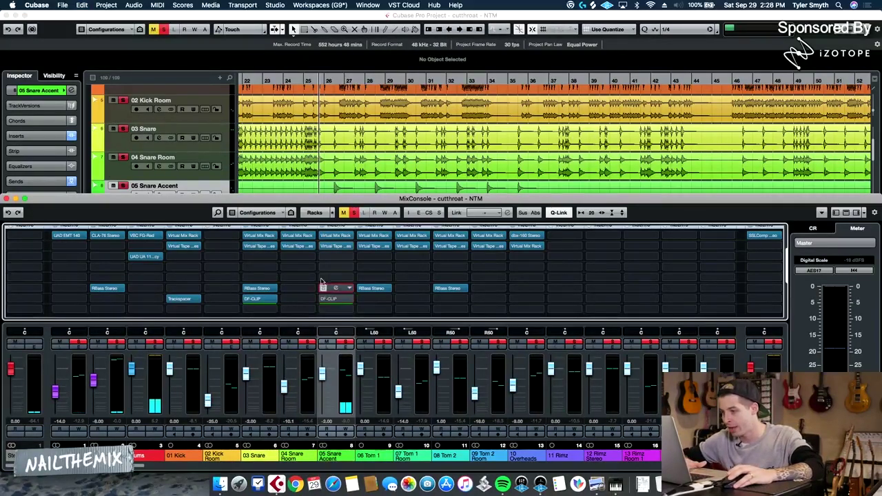
{"action": "left_click", "coordinate": [325, 421]}
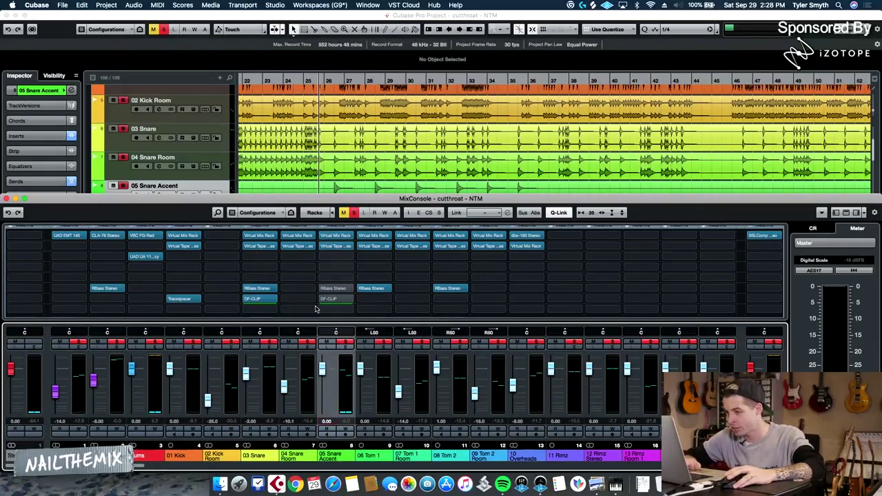
- Remove the 01 Kick Trackspacer side-chain, drum verb and drum parallel sends from 05 Snare Accent by assigning No Bus
{"action": "scroll", "coordinate": [316, 308], "scroll_direction": "down", "scroll_amount": 5}
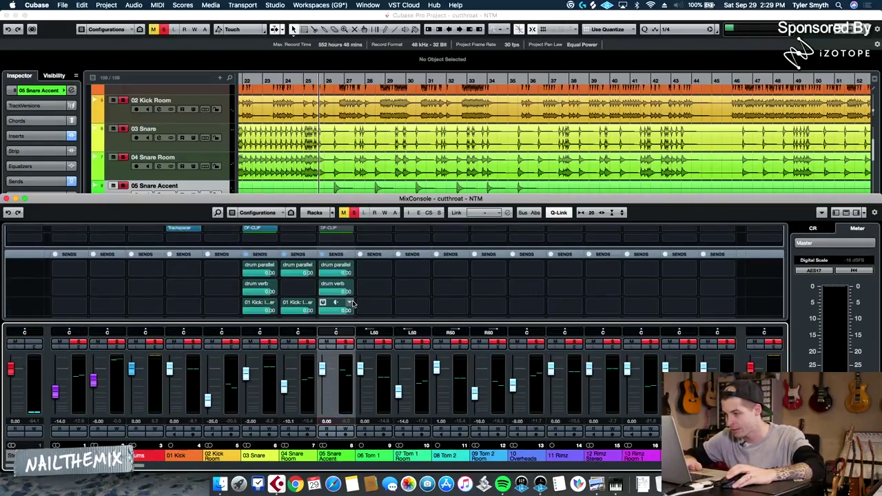
{"action": "left_click", "coordinate": [351, 303]}
{"action": "left_click", "coordinate": [353, 332]}
{"action": "left_click", "coordinate": [349, 285]}
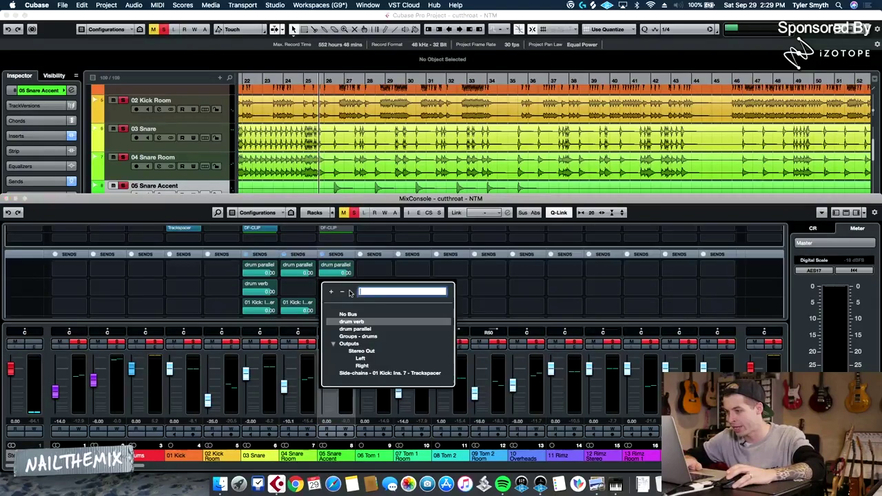
{"action": "key", "text": "Escape"}
{"action": "left_click", "coordinate": [351, 274]}
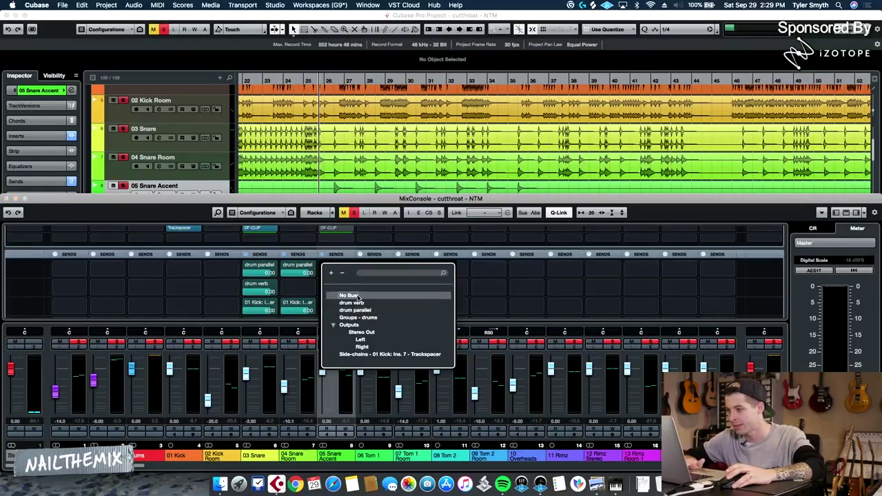
{"action": "left_click", "coordinate": [358, 296]}
{"action": "scroll", "coordinate": [356, 287], "scroll_direction": "up", "scroll_amount": 5}
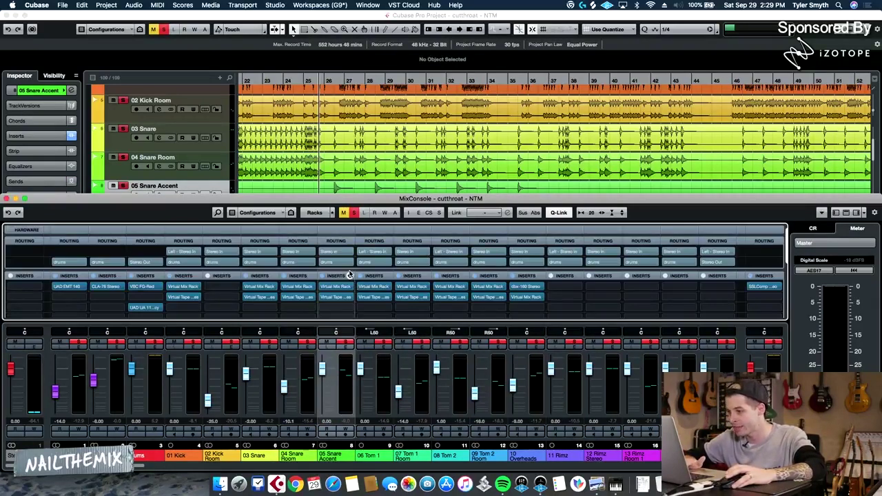
- Solo 05 Snare Accent during playback, then reactivate its DF-CLIP insert and open the plug-in
{"action": "scroll", "coordinate": [356, 300], "scroll_direction": "down", "scroll_amount": 3}
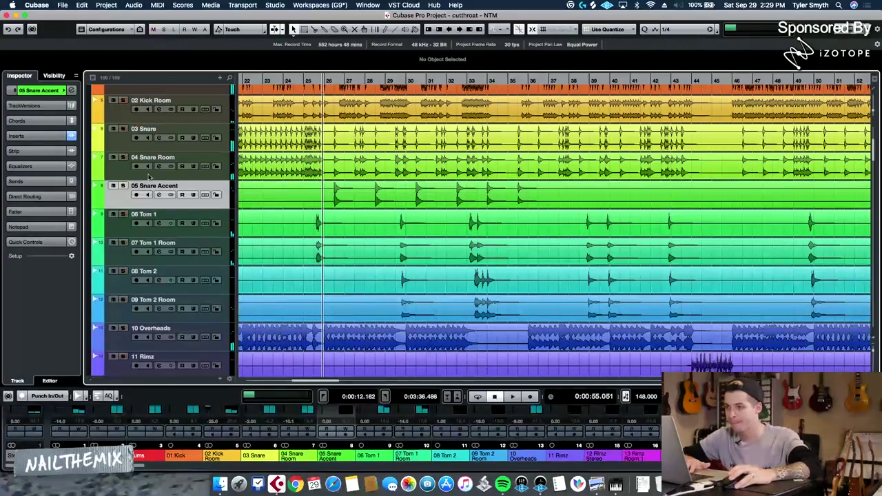
{"action": "key", "text": "F3"}
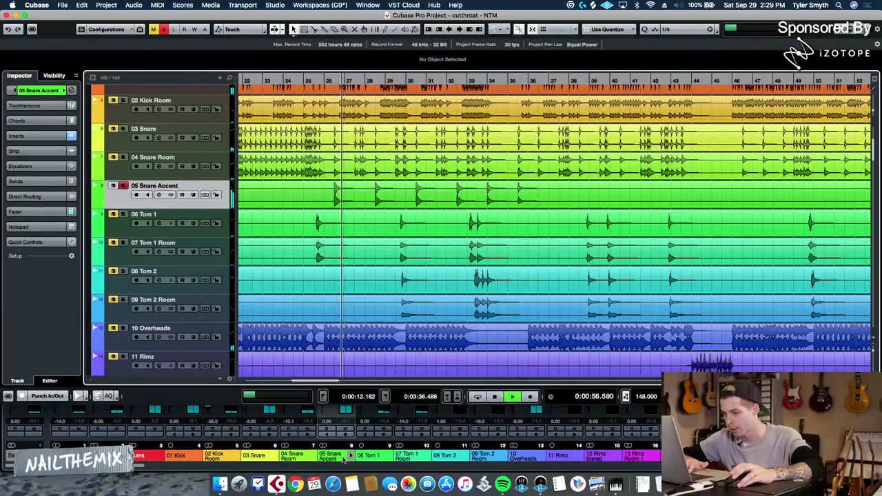
{"action": "key", "text": "F3"}
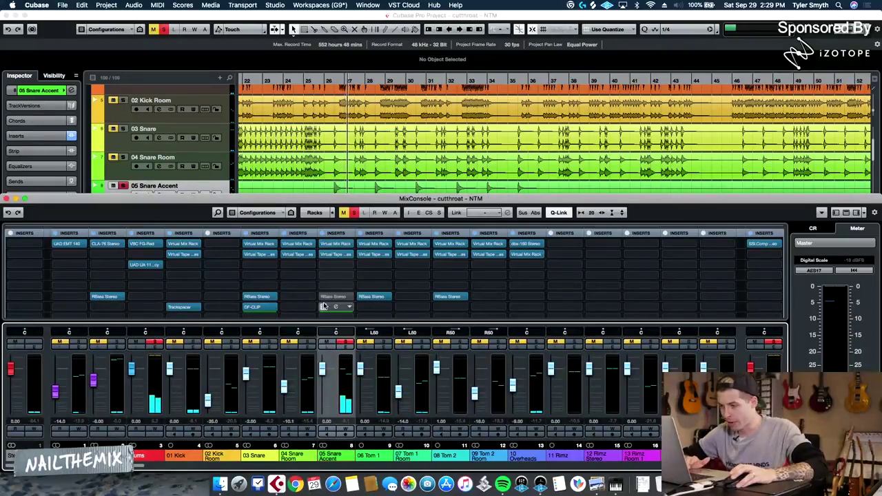
{"action": "left_click", "coordinate": [324, 307]}
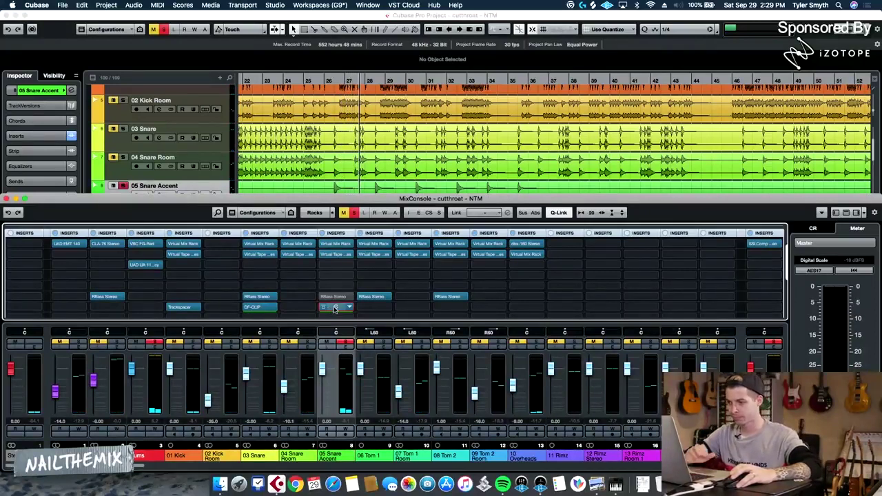
{"action": "left_click", "coordinate": [336, 308]}
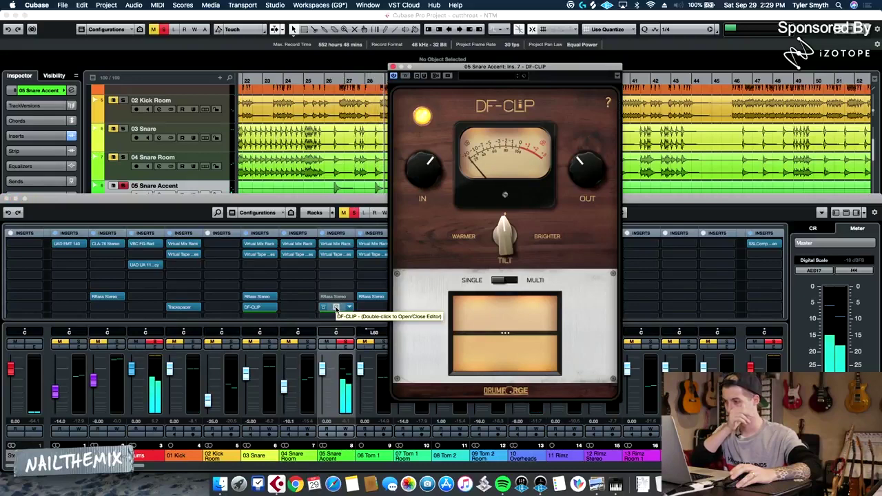
- Close the DF-CLIP editor, reactivate the RBass Stereo insert on 05 Snare Accent, and replay the accent from around bar 26
{"action": "left_click", "coordinate": [330, 80]}
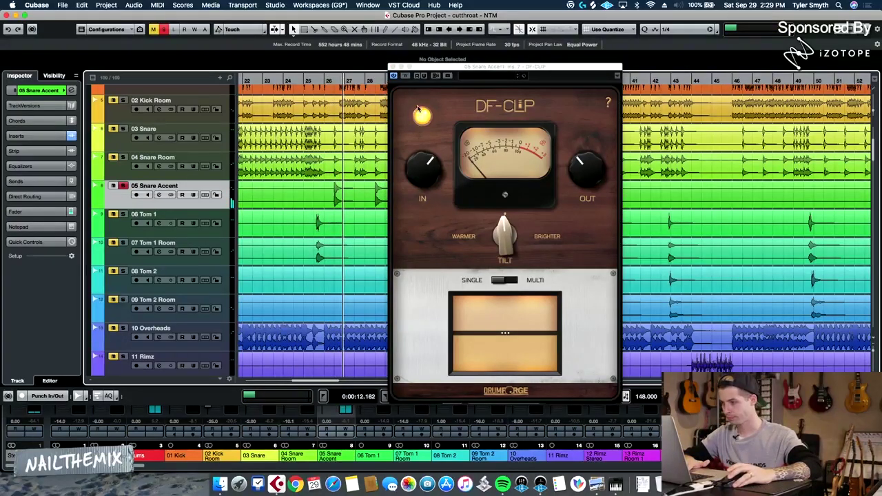
{"action": "left_click", "coordinate": [392, 67]}
{"action": "left_click", "coordinate": [331, 456]}
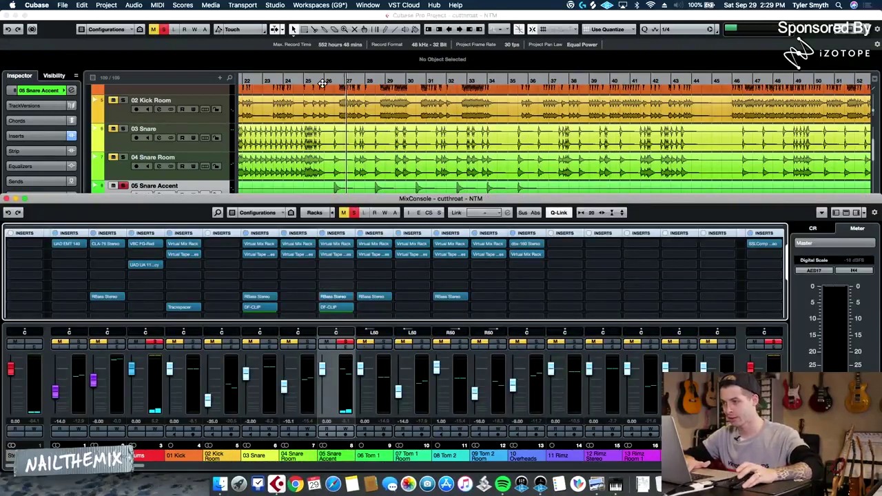
{"action": "left_click", "coordinate": [322, 119]}
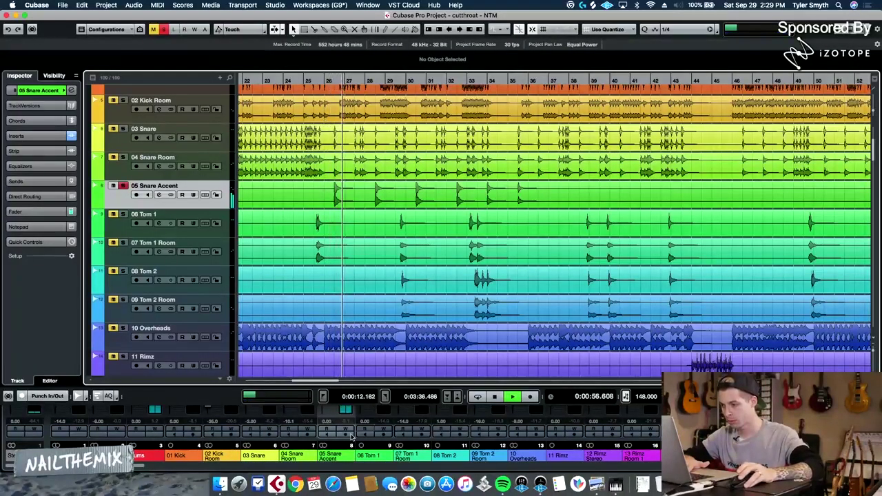
- Open RBass Stereo on 05 Snare Accent, set its intensity to -14.0 dB, and audition the accent from around bar 26
{"action": "left_click", "coordinate": [337, 439]}
{"action": "left_click", "coordinate": [334, 296]}
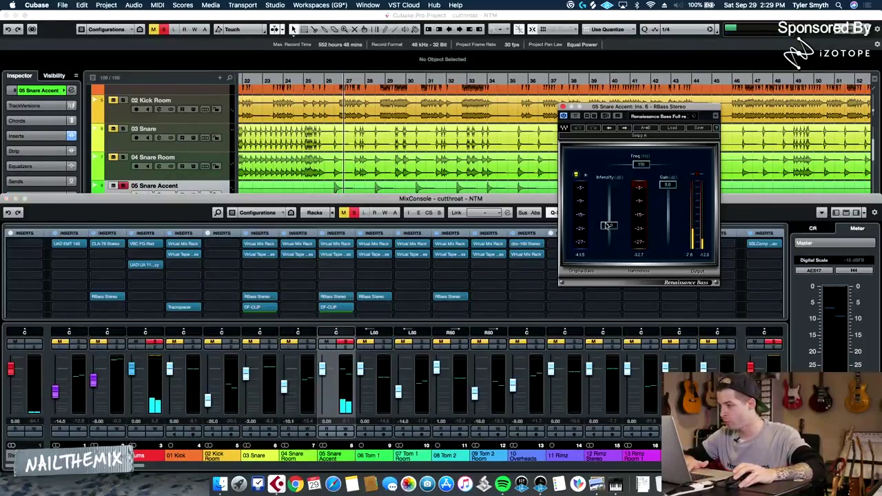
{"action": "left_click", "coordinate": [344, 147]}
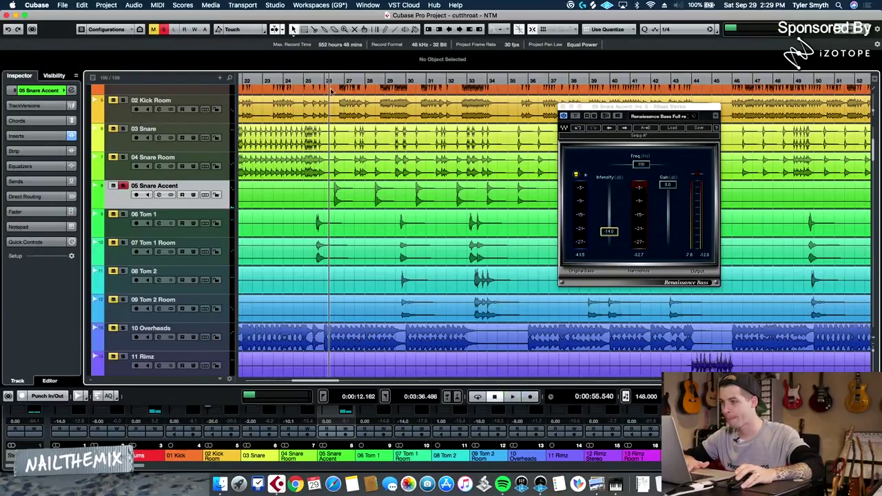
{"action": "left_click", "coordinate": [332, 453]}
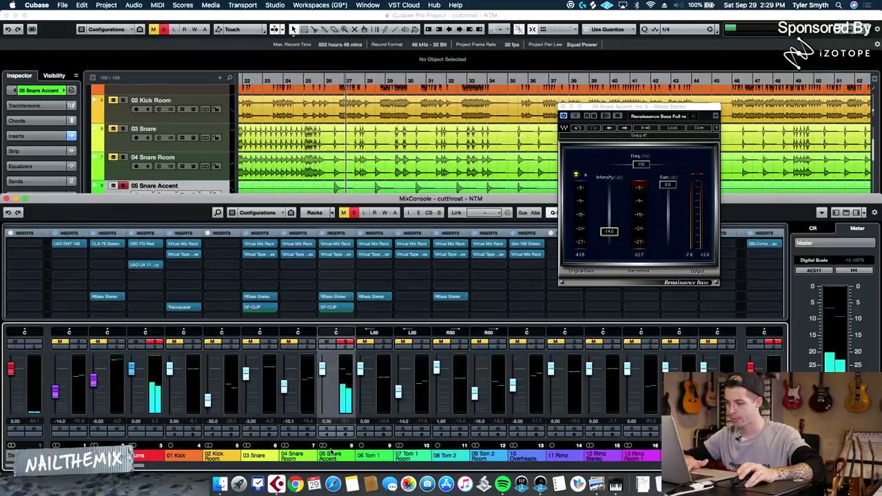
- Move RBass Stereo and DF-CLIP up one insert slot on 05 Snare Accent and load RVerb Stereo directly after DF-CLIP
{"action": "mouse_move", "coordinate": [334, 296]}
{"action": "left_mouse_down"}
{"action": "mouse_move", "coordinate": [335, 286]}
{"action": "mouse_move", "coordinate": [335, 297]}
{"action": "left_mouse_up"}
{"action": "left_click", "coordinate": [333, 308]}
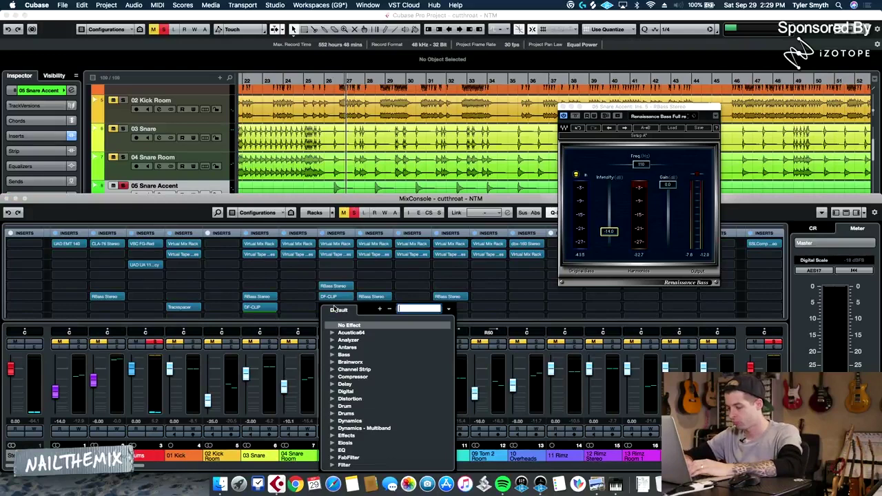
{"action": "type", "text": "rver"}
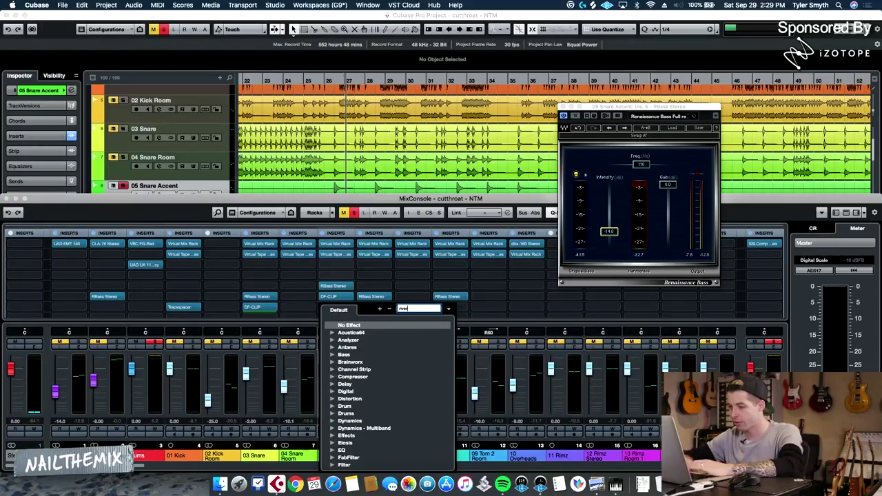
{"action": "type", "text": "b"}
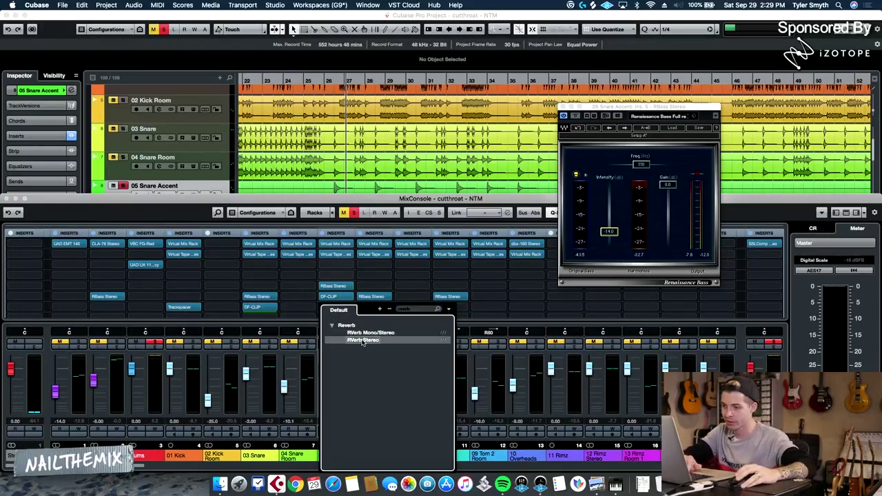
{"action": "left_click", "coordinate": [363, 341]}
- Set the snare accent's RVerb to Hall 2 with the low EQ gain at -24.0 and wet/dry at 70, auditioning it during playback
{"action": "left_click", "coordinate": [339, 157]}
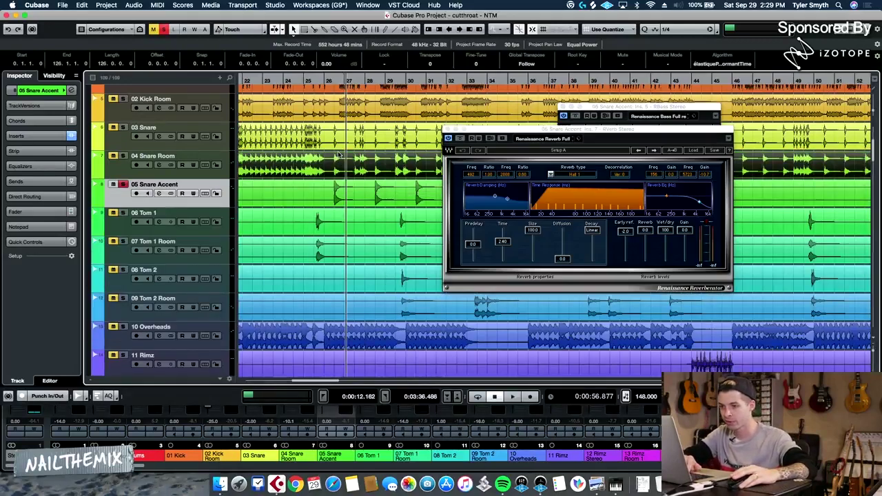
{"action": "scroll", "coordinate": [338, 158], "scroll_direction": "down", "scroll_amount": 1}
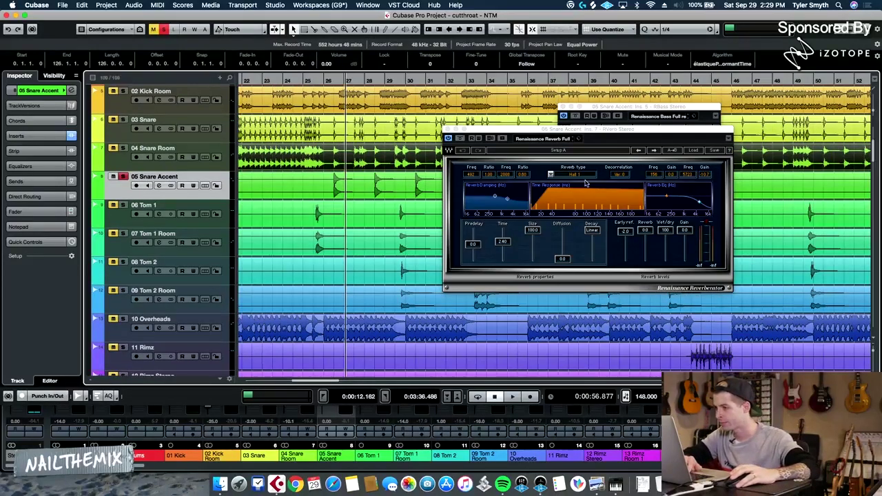
{"action": "left_click", "coordinate": [576, 176]}
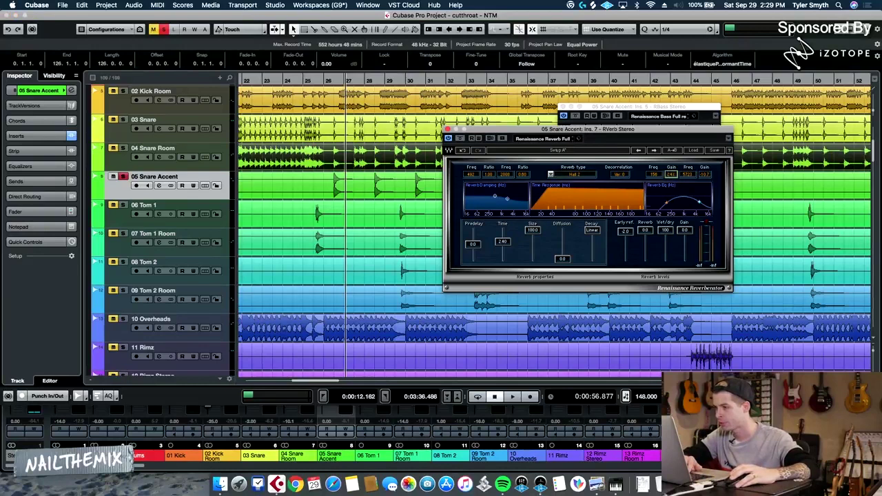
{"action": "key", "text": "space"}
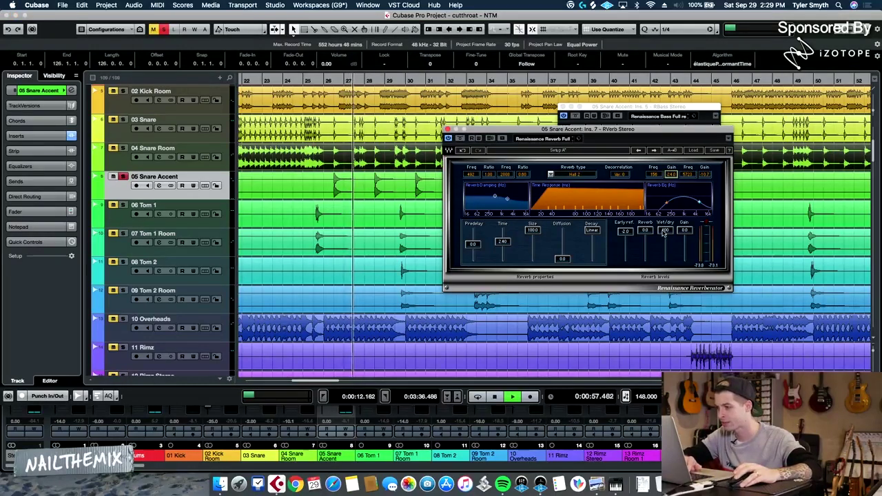
{"action": "left_click_drag", "start_coordinate": [664, 233], "coordinate": [664, 238]}
{"action": "key", "text": "space"}
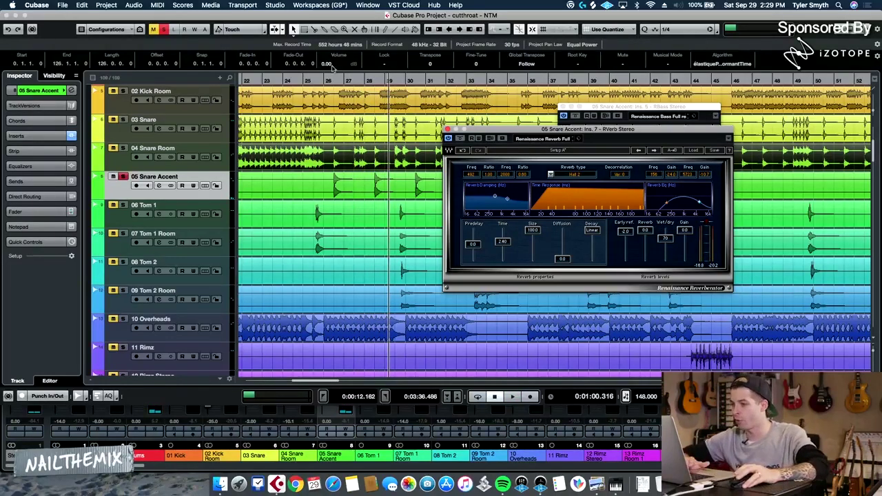
- Replace the 05 Snare Accent solo with a solo of the whole drums folder and play from around bar 24
{"action": "left_click", "coordinate": [318, 79]}
{"action": "scroll", "coordinate": [304, 110], "scroll_direction": "up", "scroll_amount": 2}
{"action": "left_click", "coordinate": [281, 79]}
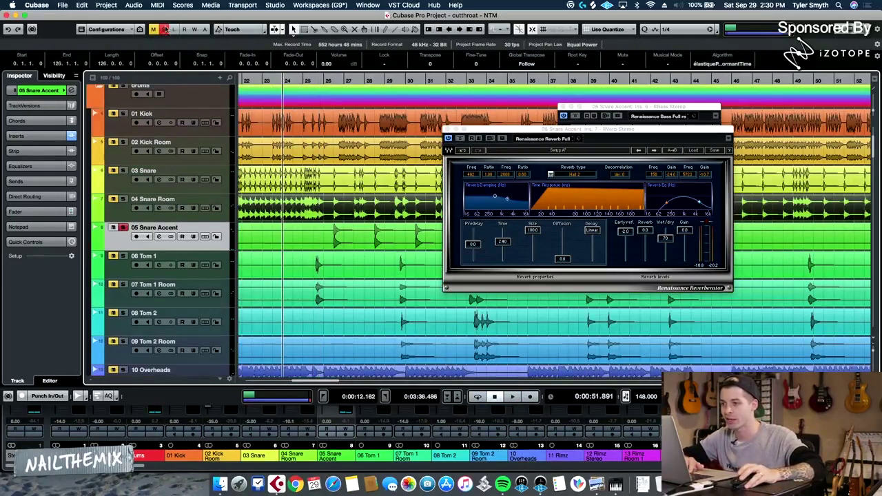
{"action": "left_click", "coordinate": [122, 86]}
{"action": "key", "text": "space"}
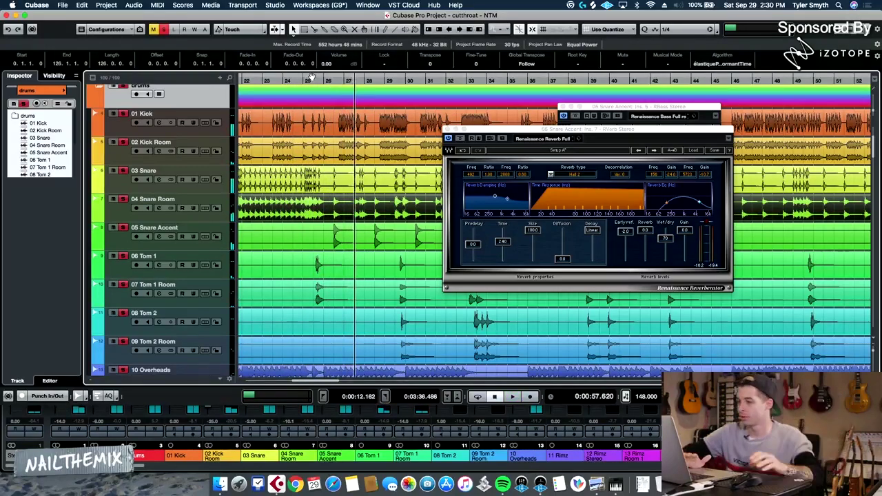
- Enable a low cut on the 04 Snare Room equalizer and turn off its 118.8 Hz low-mid band
{"action": "left_click", "coordinate": [291, 458]}
{"action": "left_click", "coordinate": [307, 348]}
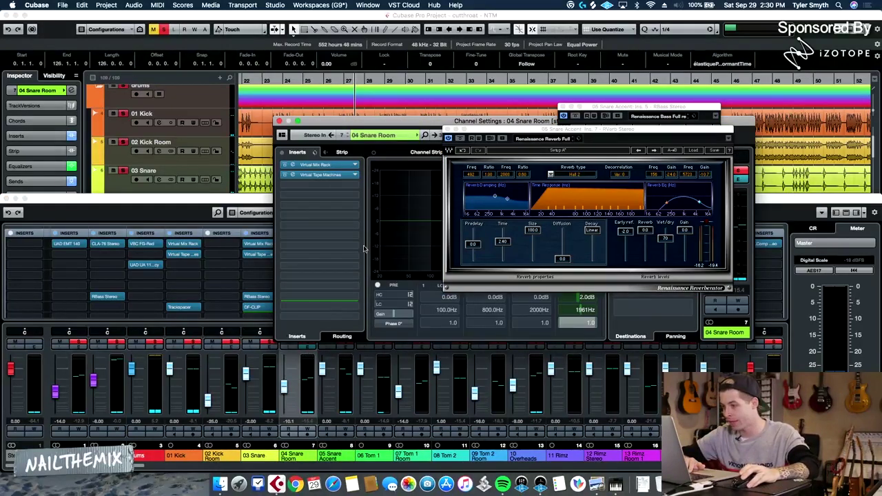
{"action": "left_click", "coordinate": [378, 304]}
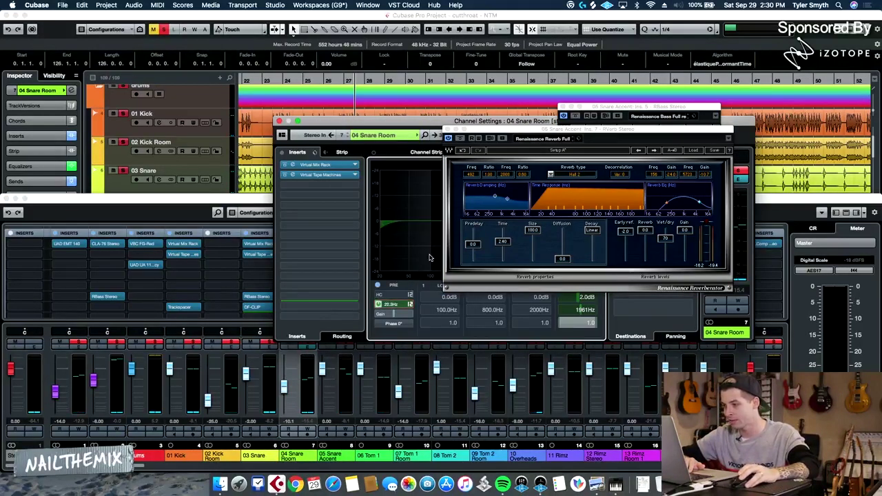
{"action": "left_click_drag", "start_coordinate": [428, 257], "coordinate": [426, 263]}
{"action": "left_click_drag", "start_coordinate": [393, 129], "coordinate": [204, 120]}
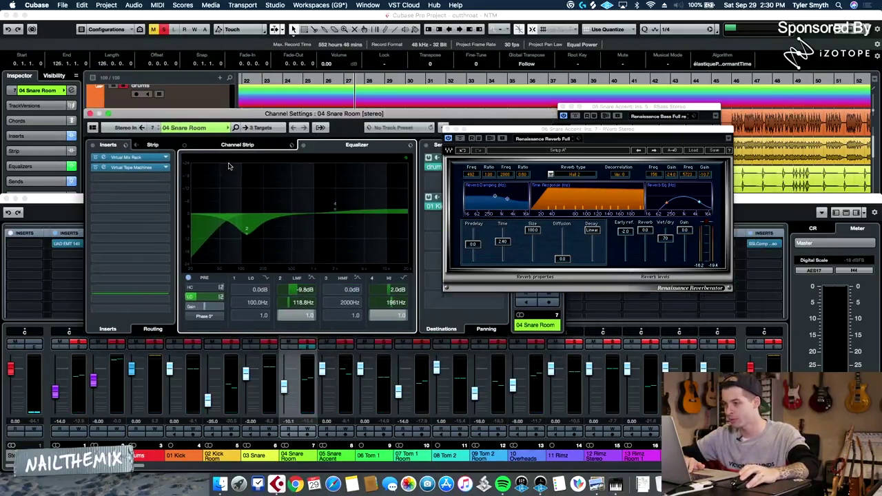
{"action": "left_click", "coordinate": [283, 278]}
- Turn off the high EQ band on 04 Snare Room and replay the drums from around bar 26
{"action": "key", "text": "space"}
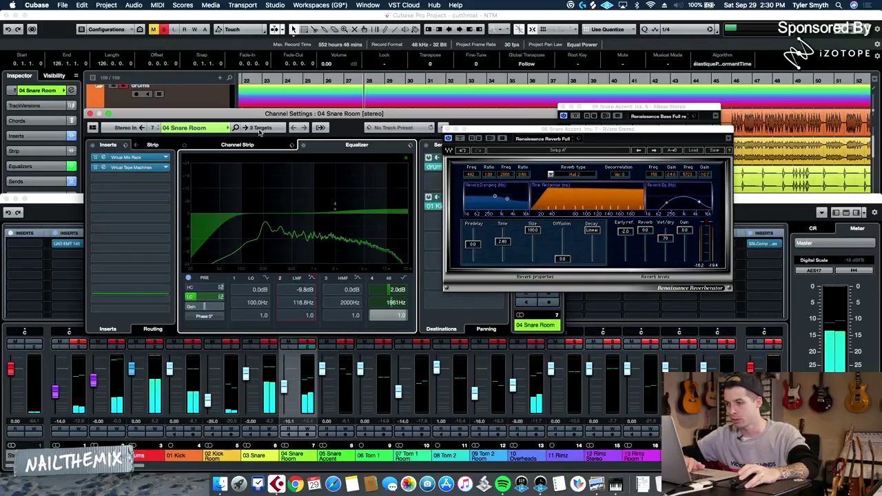
{"action": "left_click", "coordinate": [372, 278]}
{"action": "left_click_drag", "start_coordinate": [290, 113], "coordinate": [476, 178]}
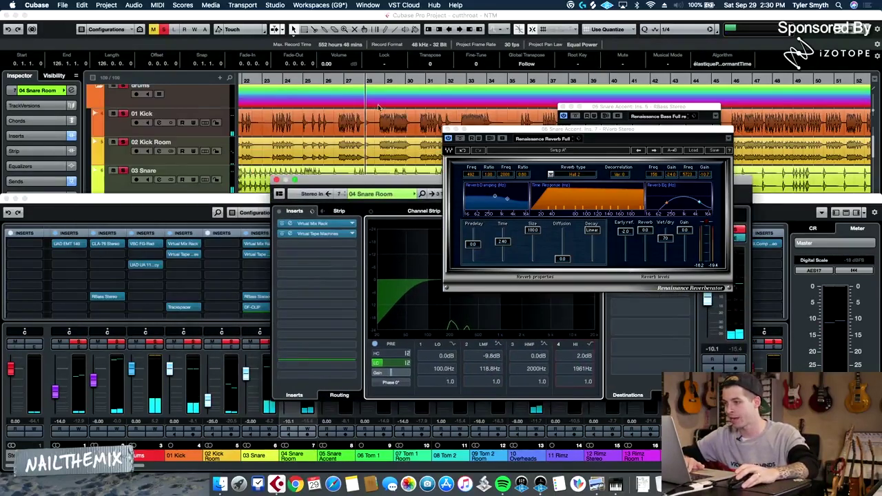
{"action": "left_click", "coordinate": [340, 79]}
{"action": "key", "text": "space"}
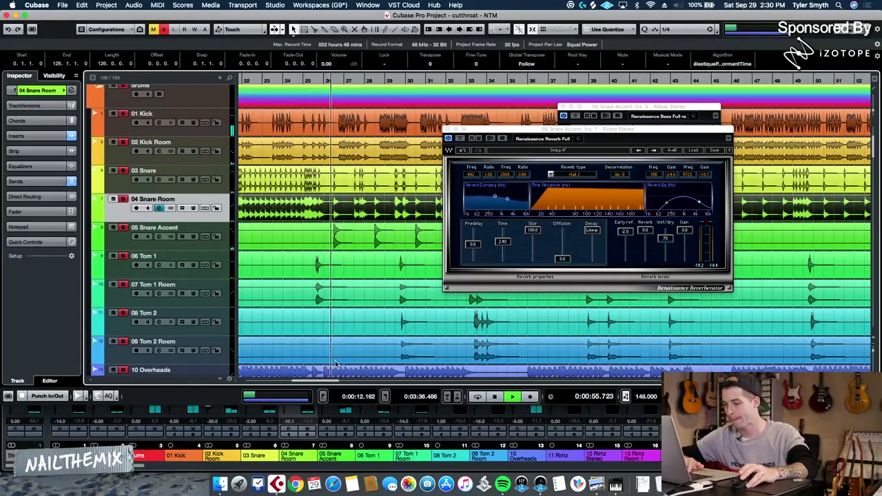
- Turn the high EQ band on 04 Snare Room back on and close its channel settings
{"action": "key", "text": "alt+F3"}
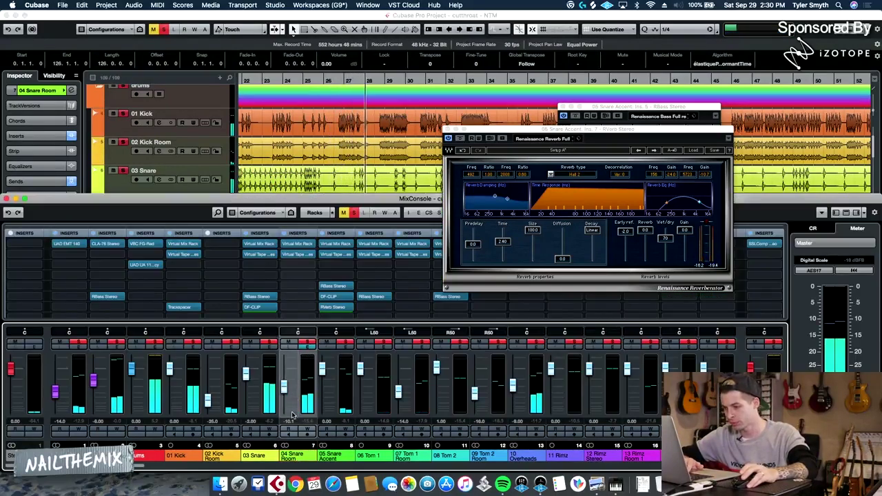
{"action": "left_click", "coordinate": [306, 347]}
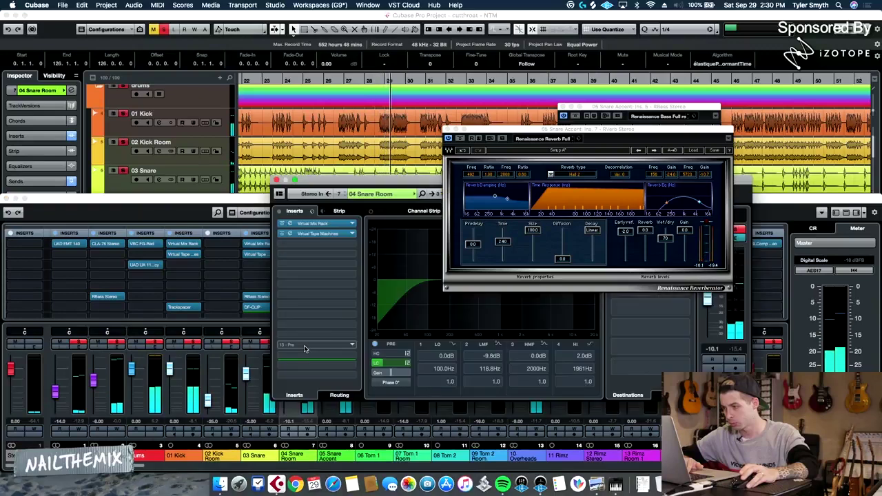
{"action": "left_click", "coordinate": [561, 345]}
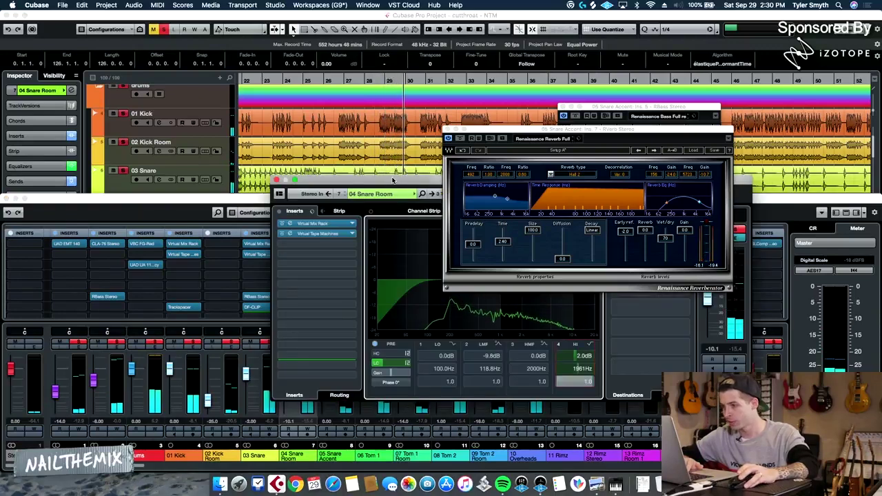
{"action": "left_click_drag", "start_coordinate": [393, 180], "coordinate": [297, 146]}
{"action": "left_click", "coordinate": [180, 146]}
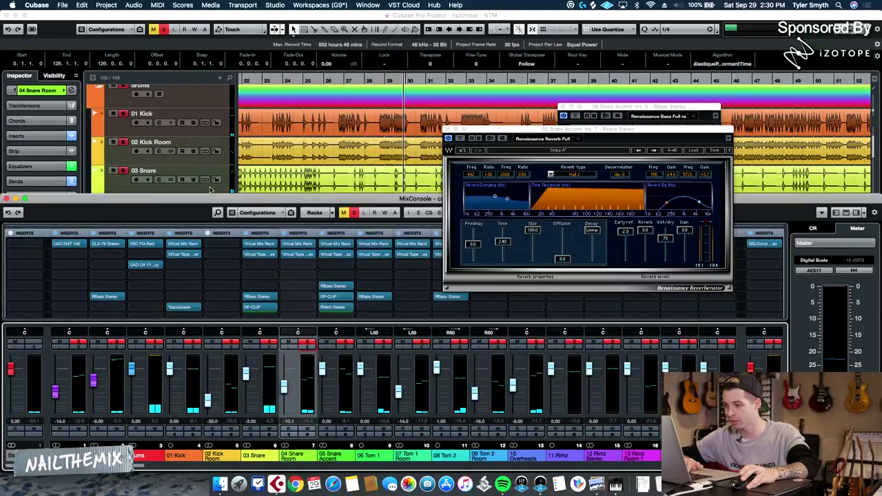
- On 05 Snare Accent, set the high EQ band to 3.1 dB at 2141 Hz, enable a low cut, and close the RVerb editor
{"action": "left_click", "coordinate": [345, 344]}
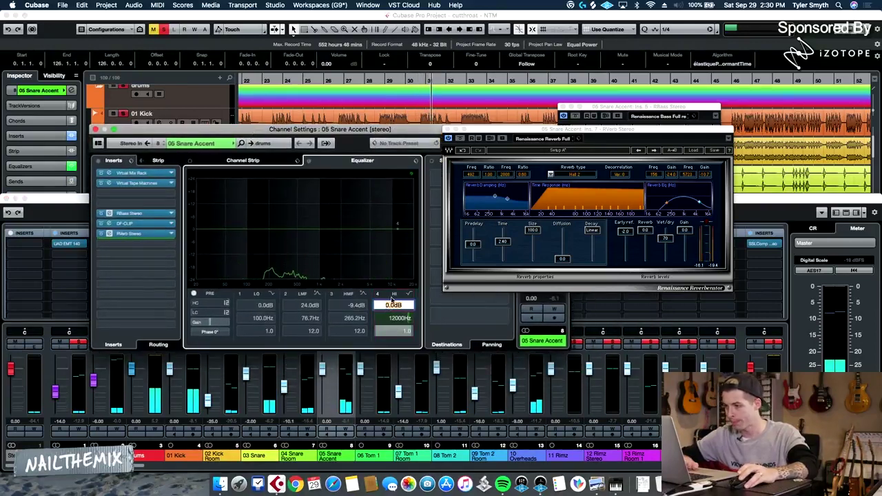
{"action": "left_click_drag", "start_coordinate": [398, 229], "coordinate": [345, 225]}
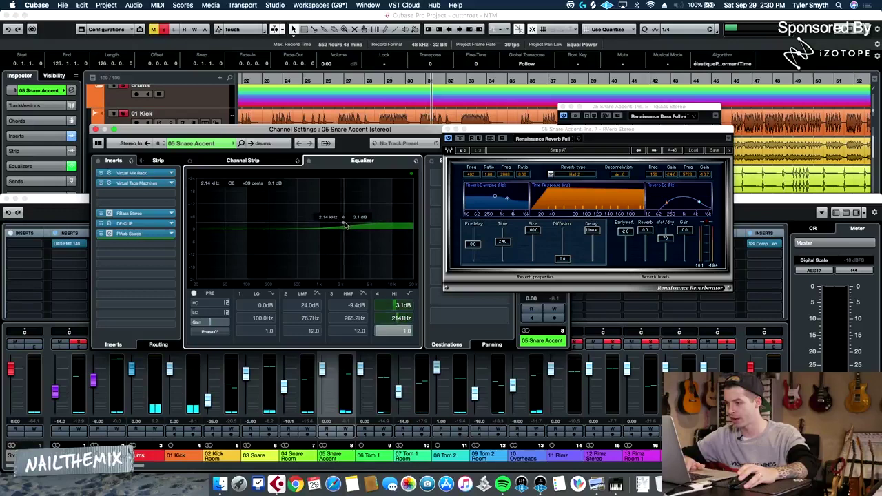
{"action": "left_click_drag", "start_coordinate": [214, 287], "coordinate": [239, 248]}
{"action": "left_click_drag", "start_coordinate": [287, 134], "coordinate": [252, 143]}
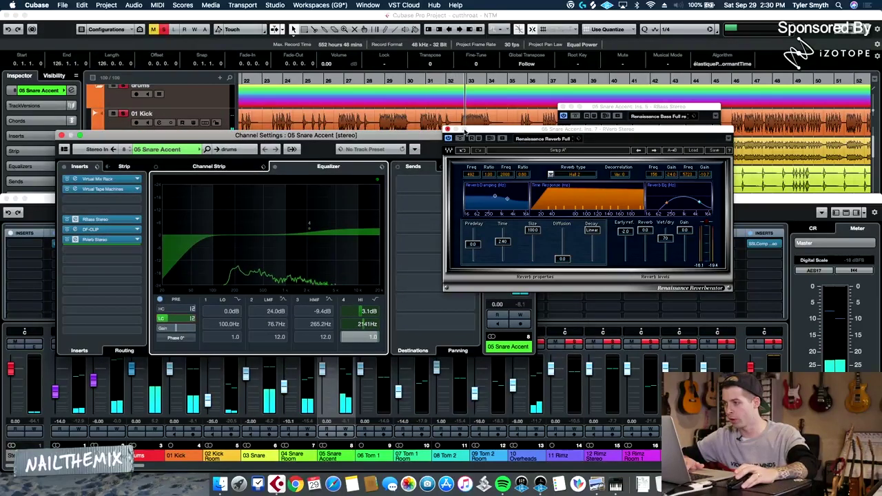
{"action": "left_click", "coordinate": [449, 129]}
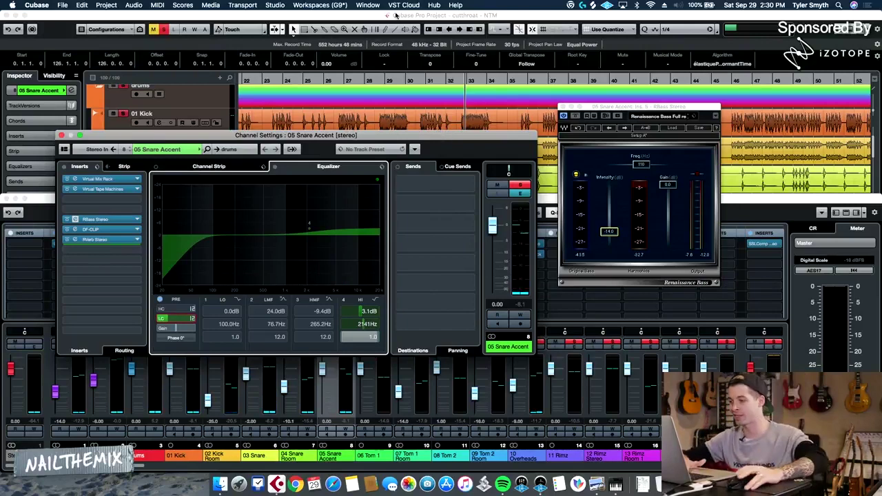
- Lower the 05 Snare Accent fader to -3.73 dB and replay the drums from around bar 28
{"action": "left_click_drag", "start_coordinate": [492, 225], "coordinate": [494, 239]}
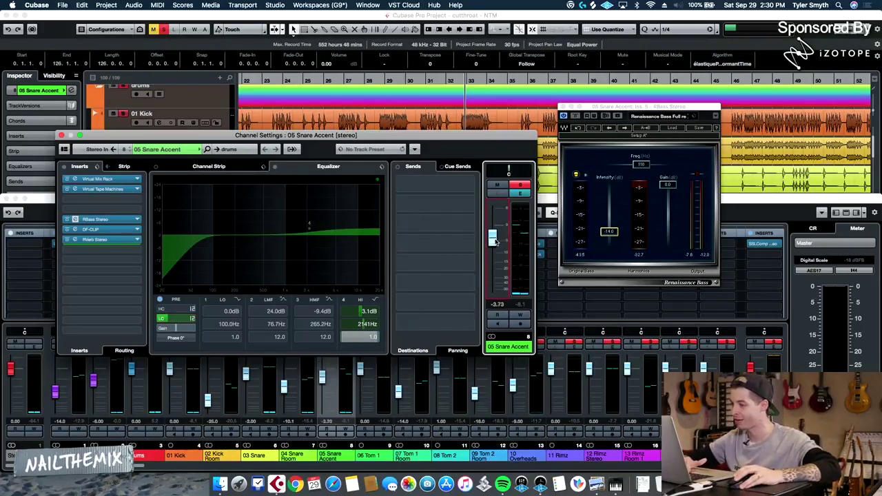
{"action": "left_click", "coordinate": [373, 81]}
{"action": "key", "text": "space"}
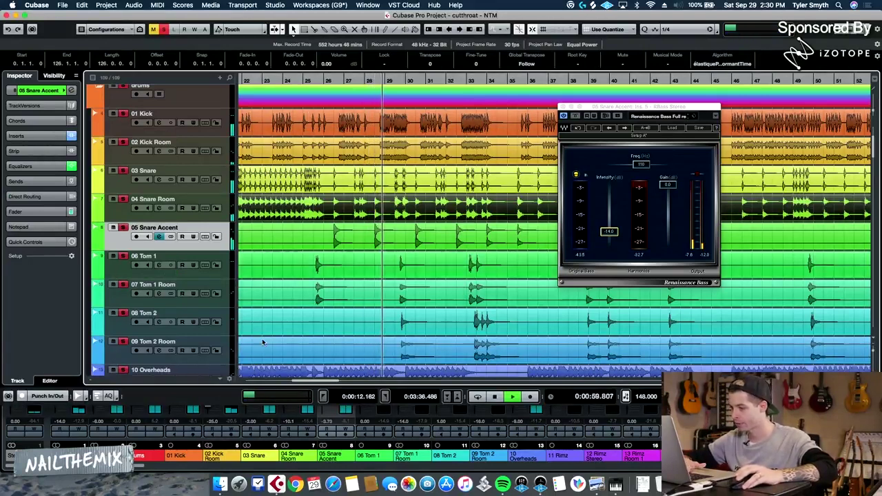
- Reopen the 05 Snare Accent channel settings during playback and turn off its high EQ band
{"action": "key", "text": "F3"}
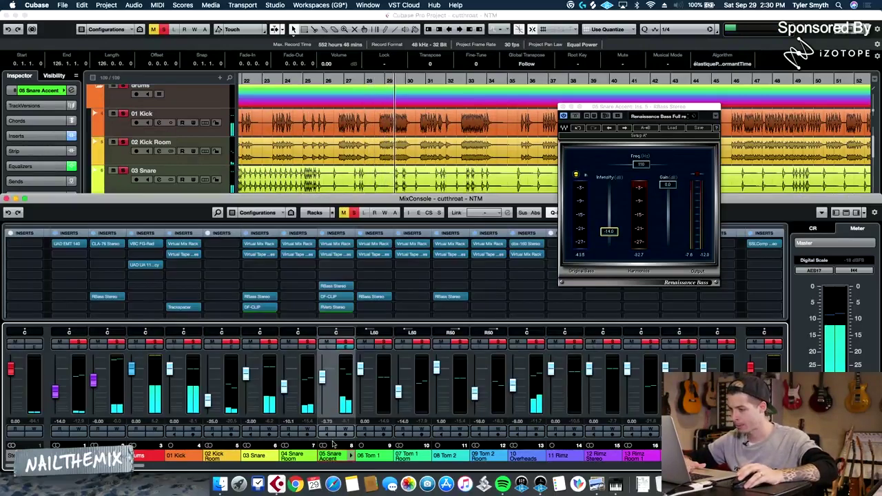
{"action": "left_click", "coordinate": [345, 346]}
{"action": "left_click", "coordinate": [345, 301]}
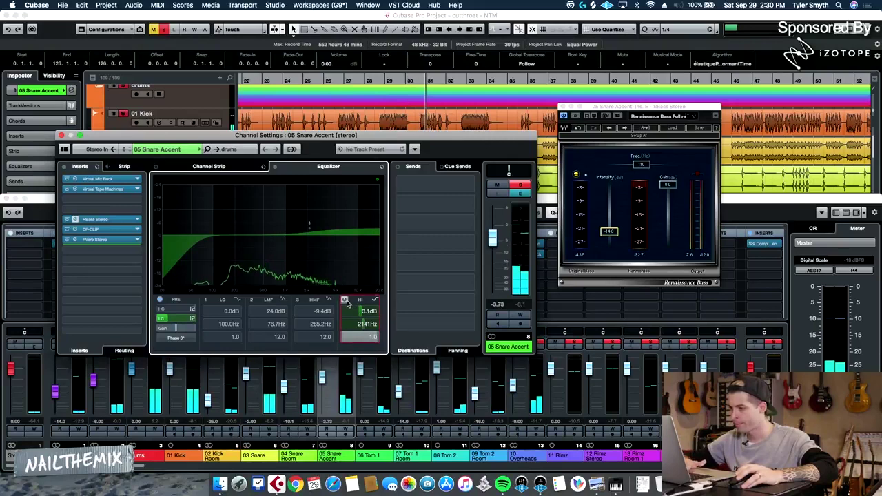
{"action": "left_click", "coordinate": [344, 301]}
- Set the 05 Snare Accent fader to -2.00 dB
{"action": "left_click_drag", "start_coordinate": [493, 245], "coordinate": [493, 241]}
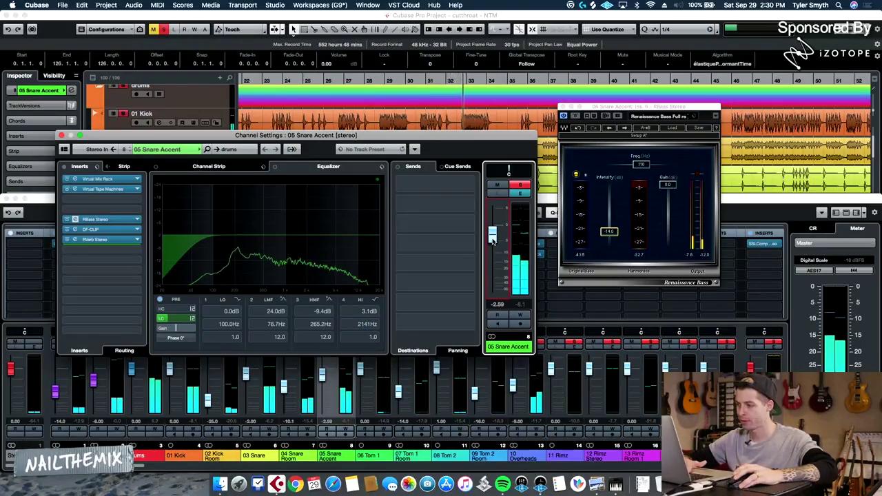
{"action": "left_click", "coordinate": [498, 305]}
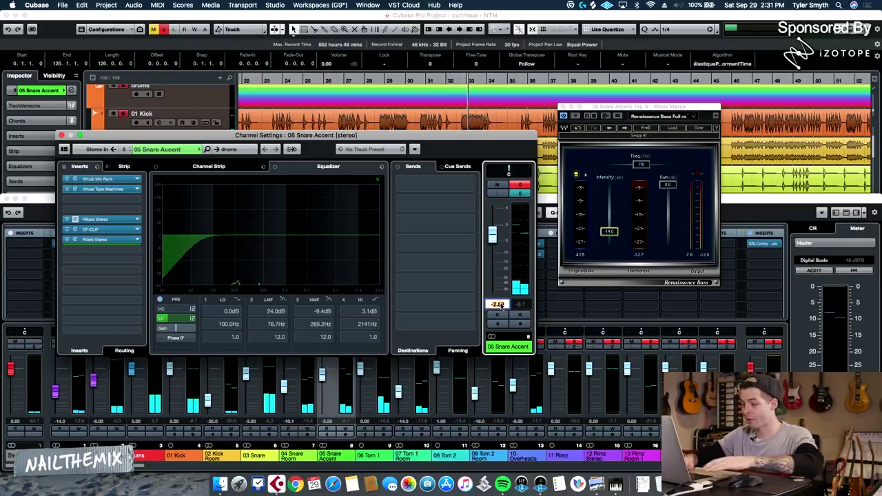
{"action": "type", "text": "-2"}
{"action": "key", "text": "Return"}
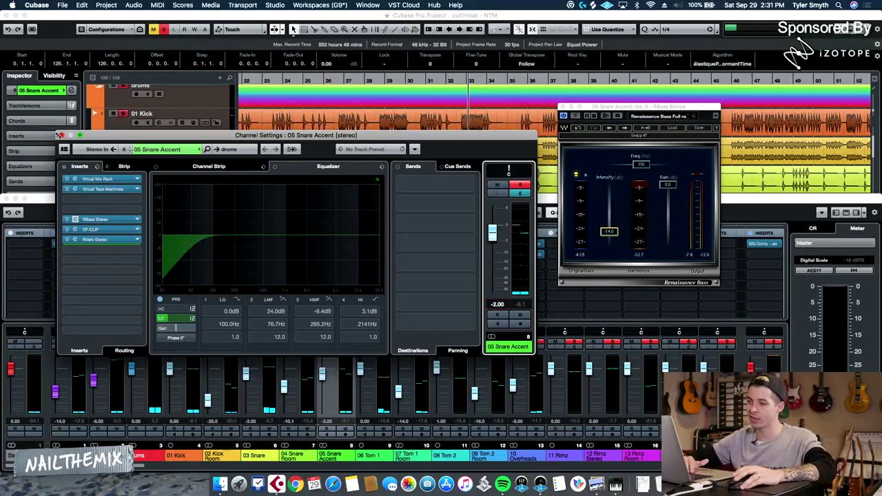